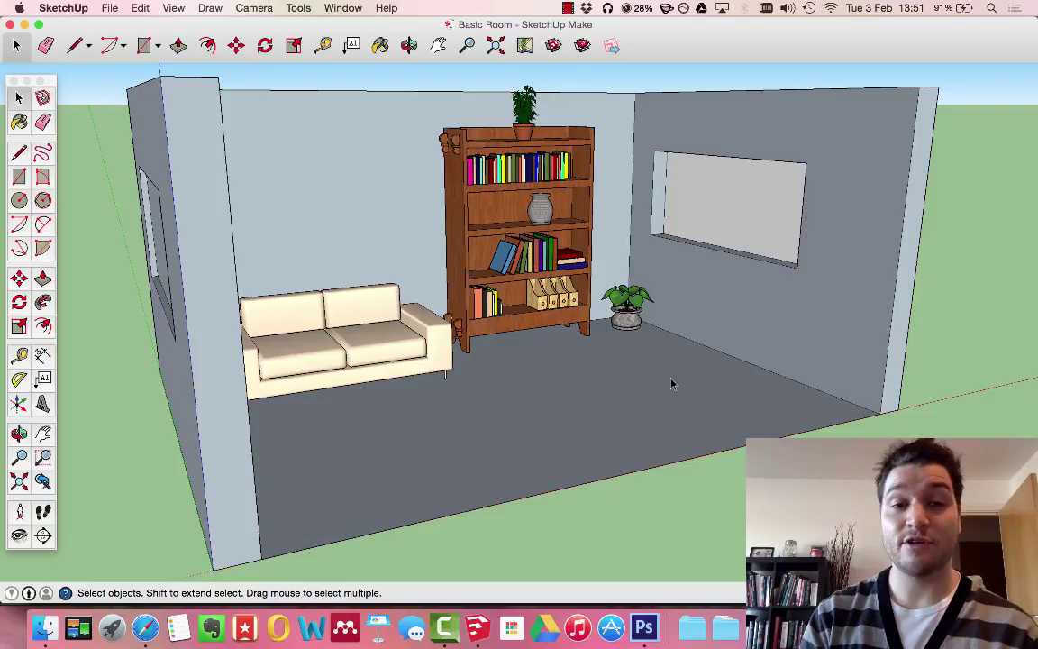
- Look over the wallpaper and Buddhist art pages, then bring the SketchUp room model forward
key("ctrl+Up")
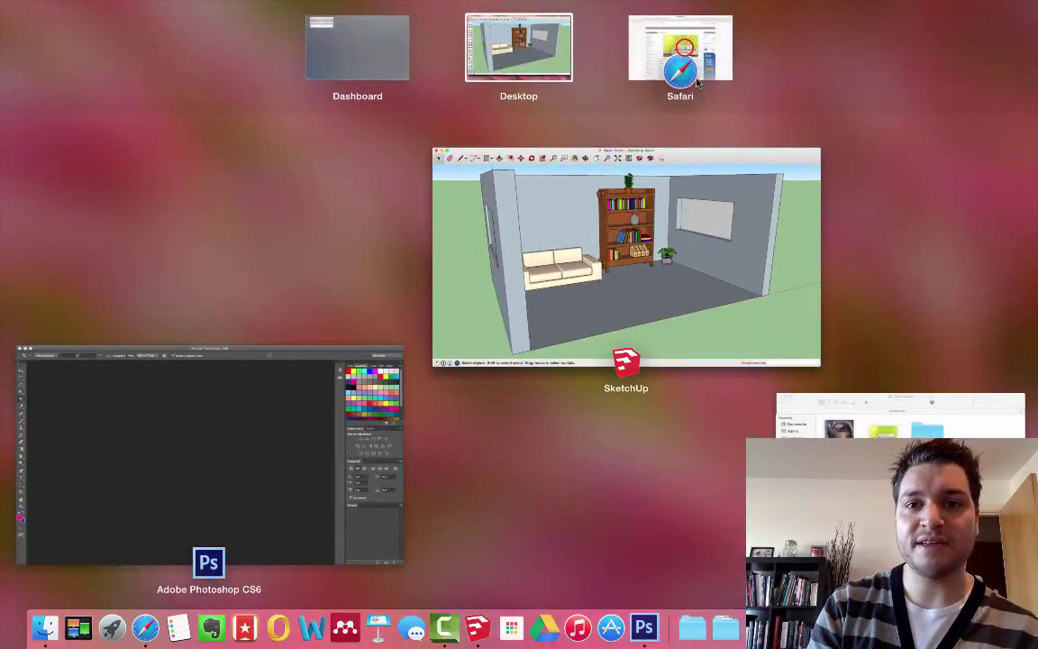
left_click(680, 47)
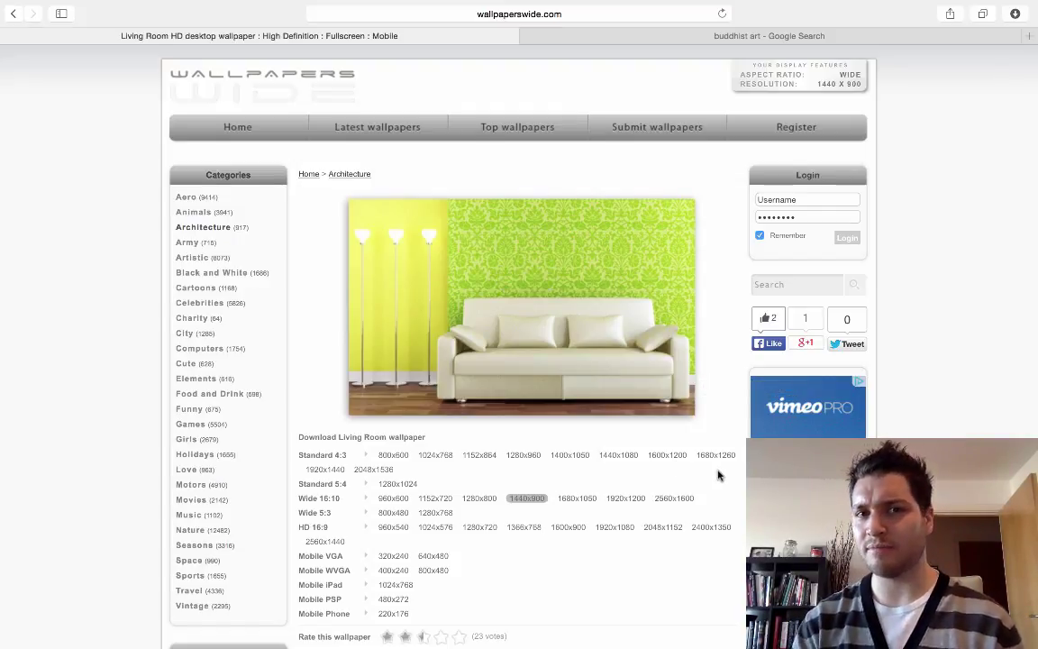
left_click(734, 31)
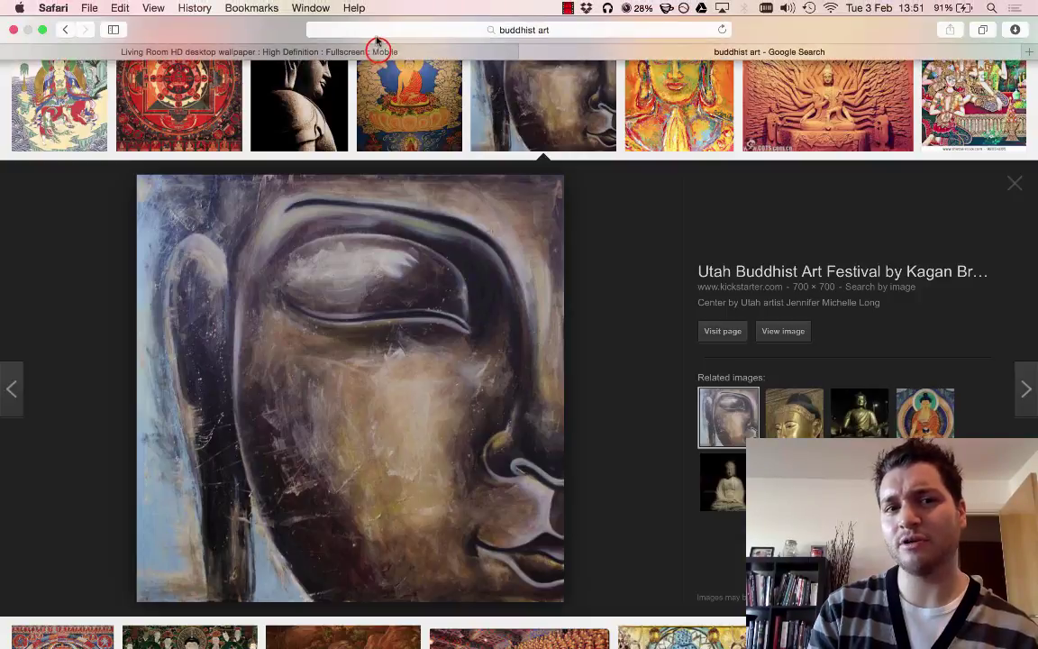
left_click(377, 47)
key("ctrl+Up")
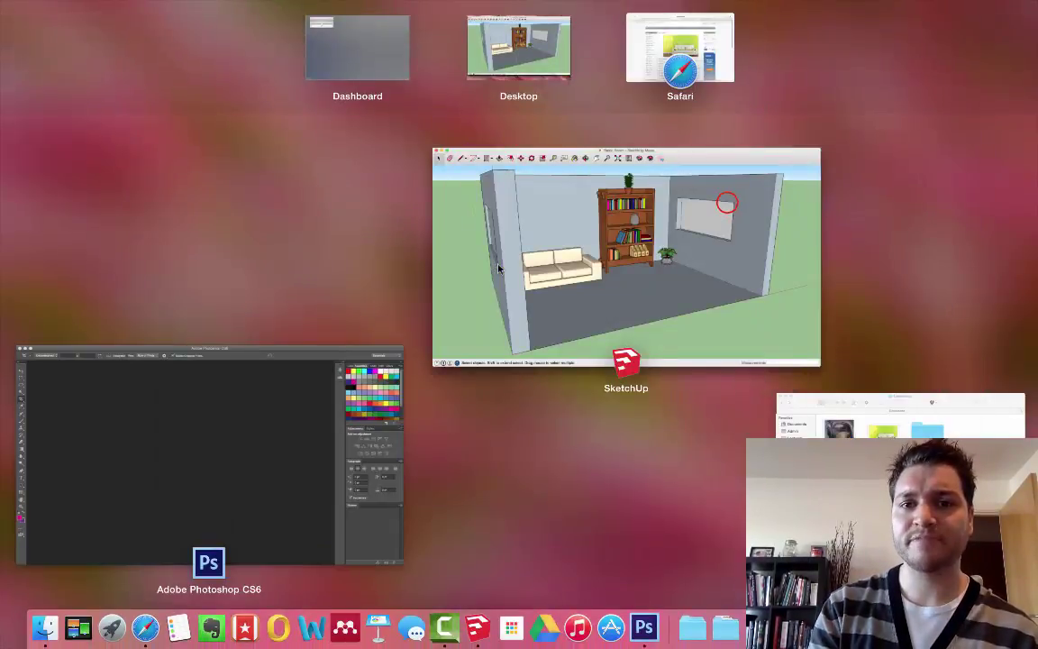
left_click(725, 203)
- Orbit the room to view it from the other side, then return to the Select tool
left_click(408, 45)
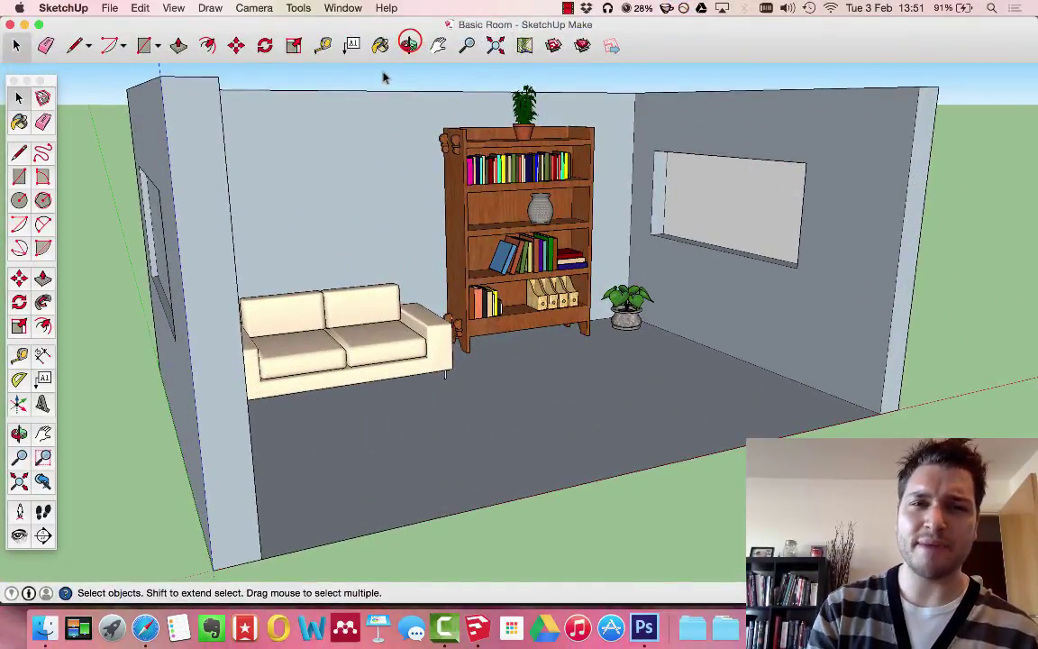
left_click_drag(610, 242, 372, 262)
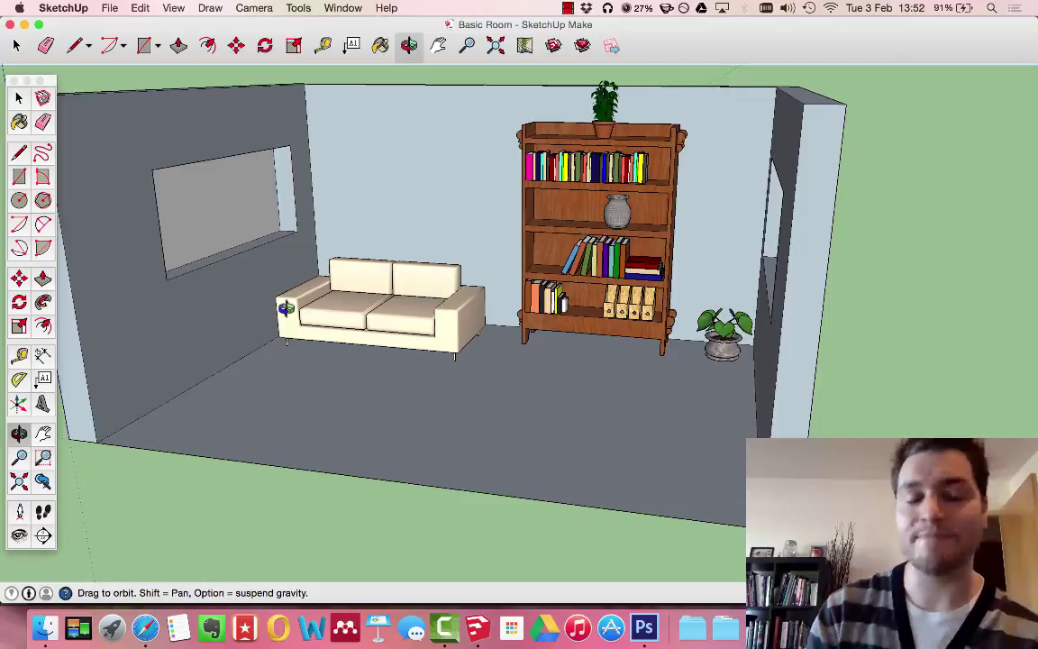
left_click(19, 97)
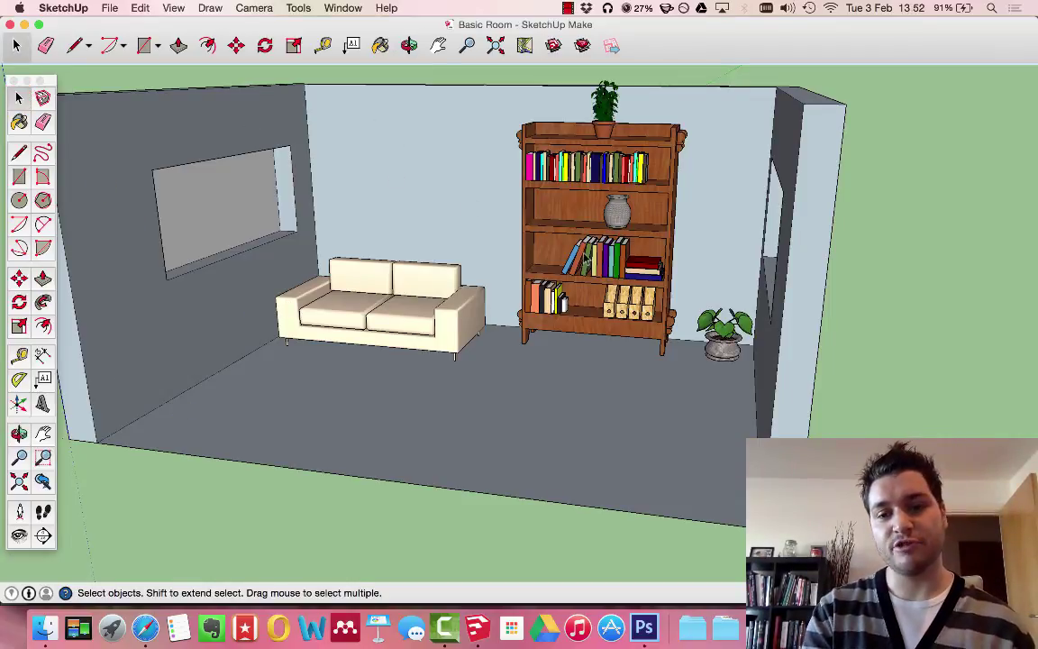
- Return to the desktop and reveal the downloaded files in Finder's Downloads folder
key("ctrl+Up")
key("ctrl+Right")
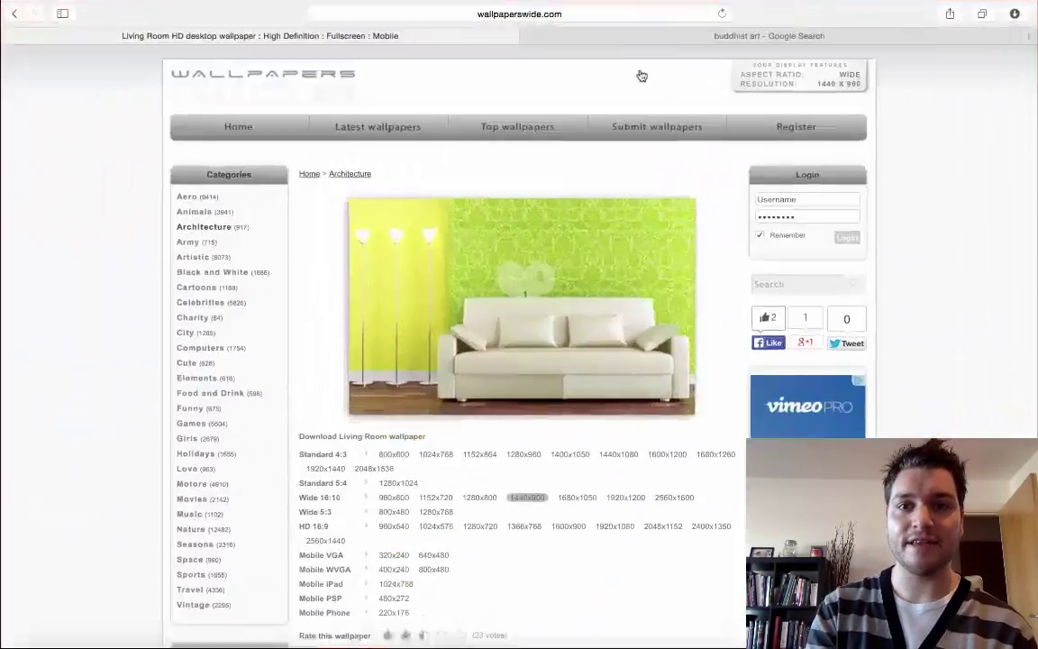
key("ctrl+Up")
left_click(518, 74)
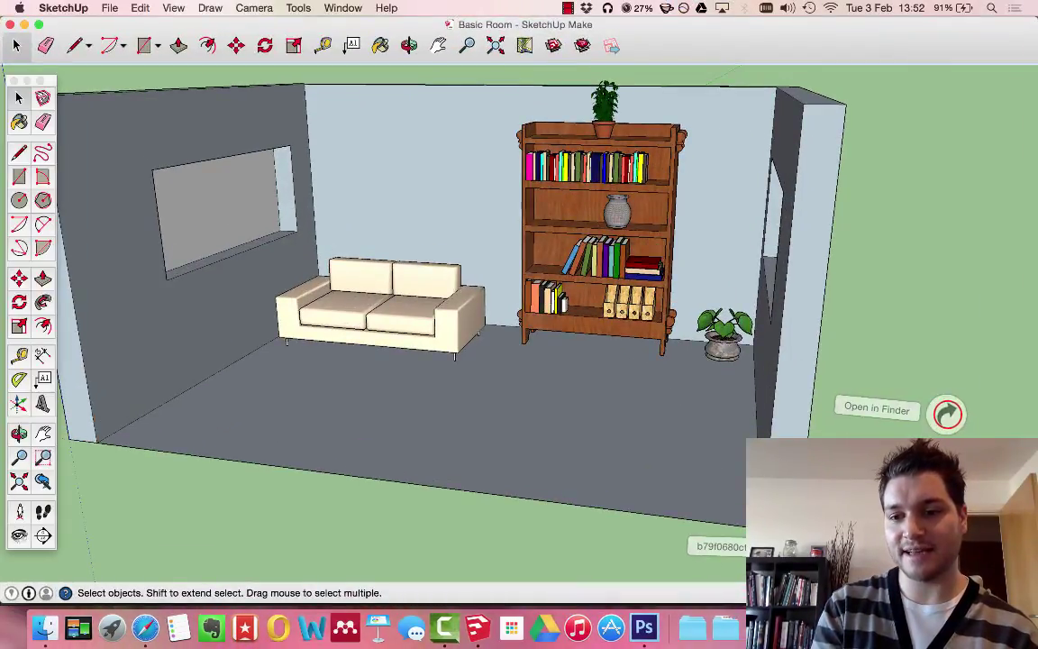
left_click(948, 417)
left_click(443, 394)
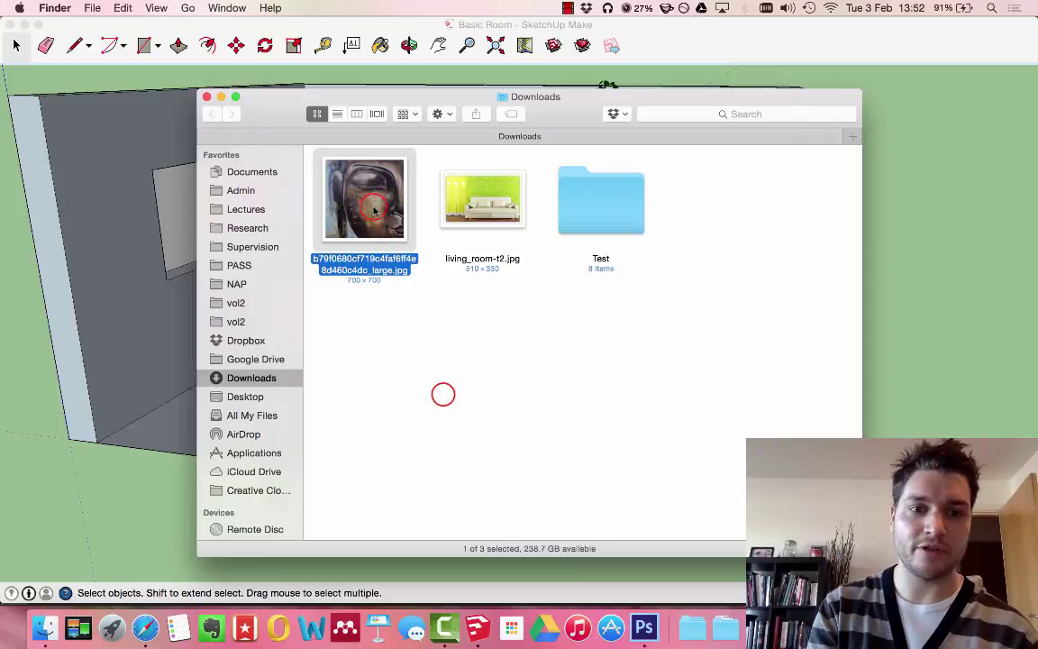
left_click(443, 394)
left_click(565, 386)
- Move the Downloads window down and right, then preview living_room-t2.jpg
key("l")
left_click(565, 386)
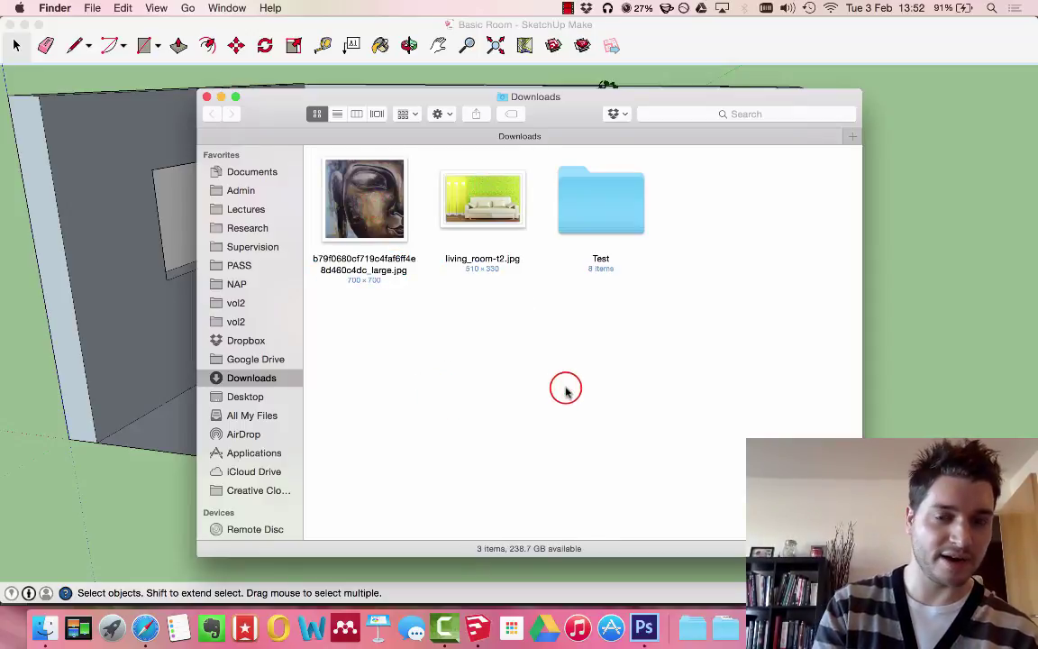
left_click(597, 102)
mouse_move(597, 102)
left_mouse_down()
mouse_move(741, 190)
mouse_move(826, 295)
left_mouse_up()
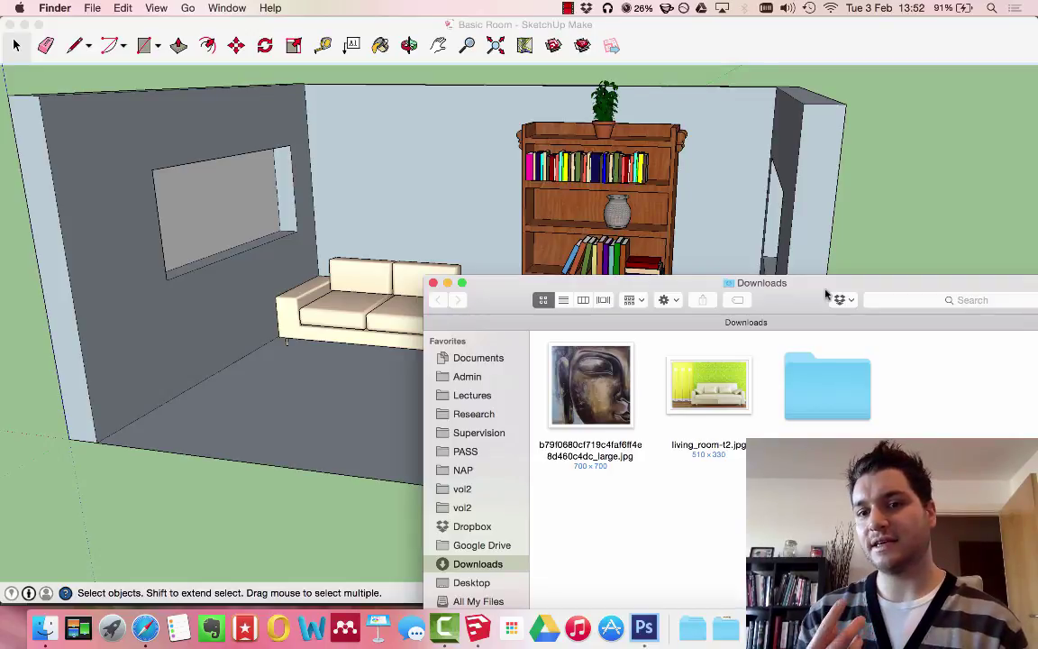
double_click(731, 364)
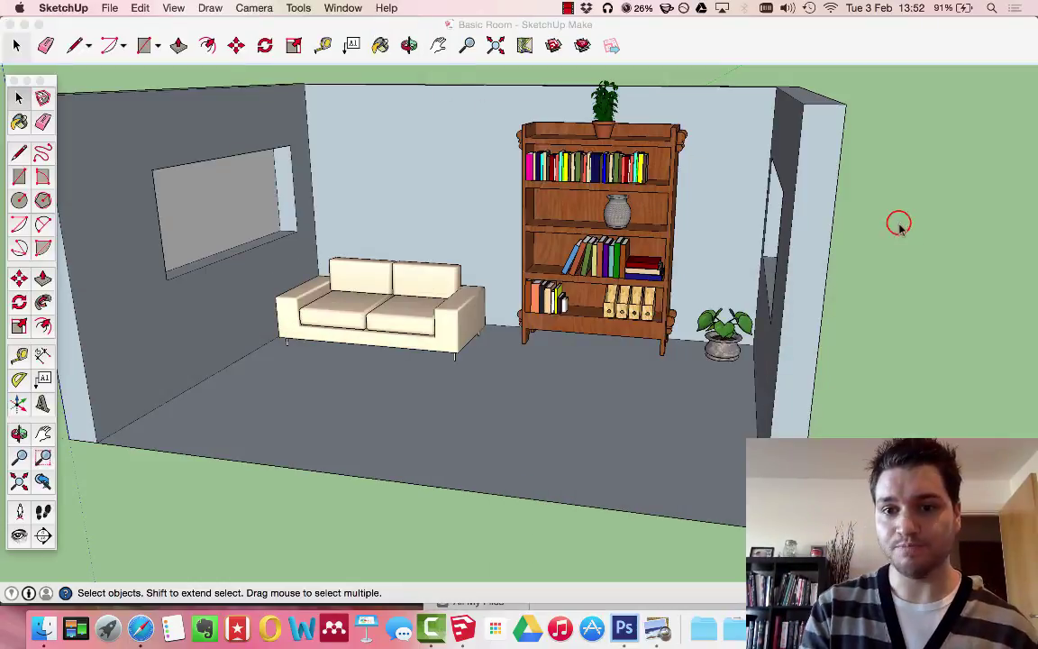
- Open living_room-t2.jpg from Downloads in Adobe Photoshop CS6 using Open With
left_click(768, 236)
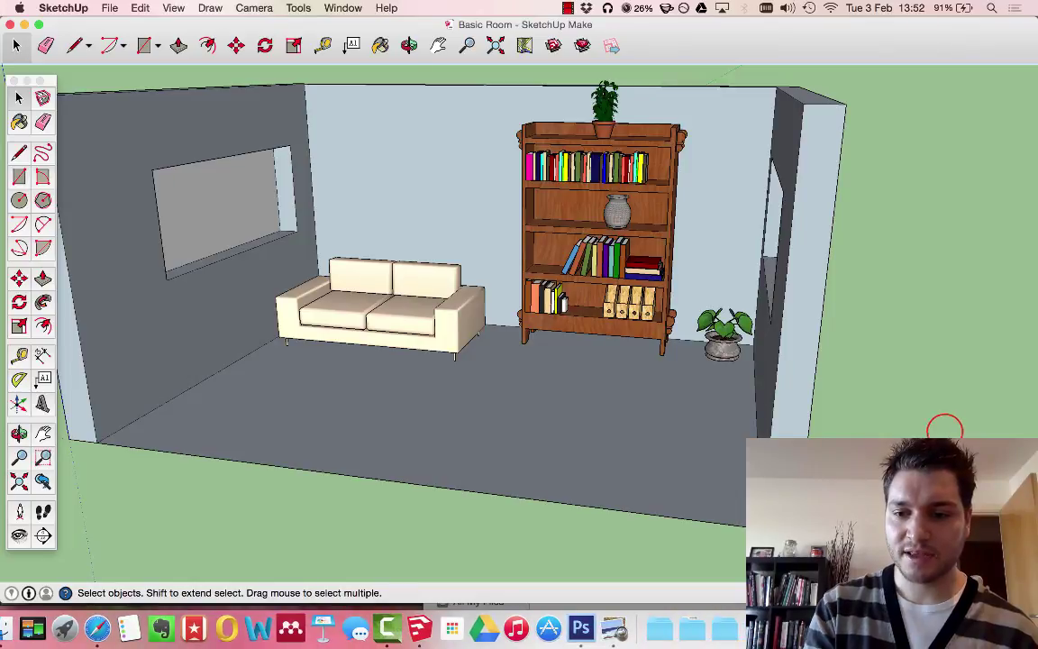
left_click(946, 431)
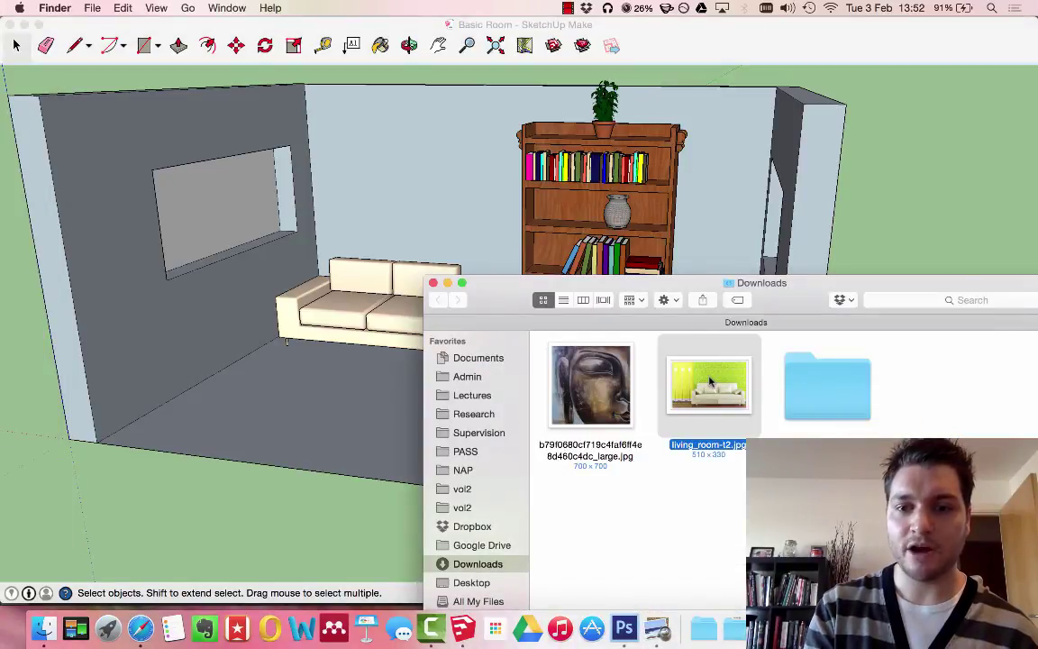
right_click(719, 339)
mouse_move(811, 347)
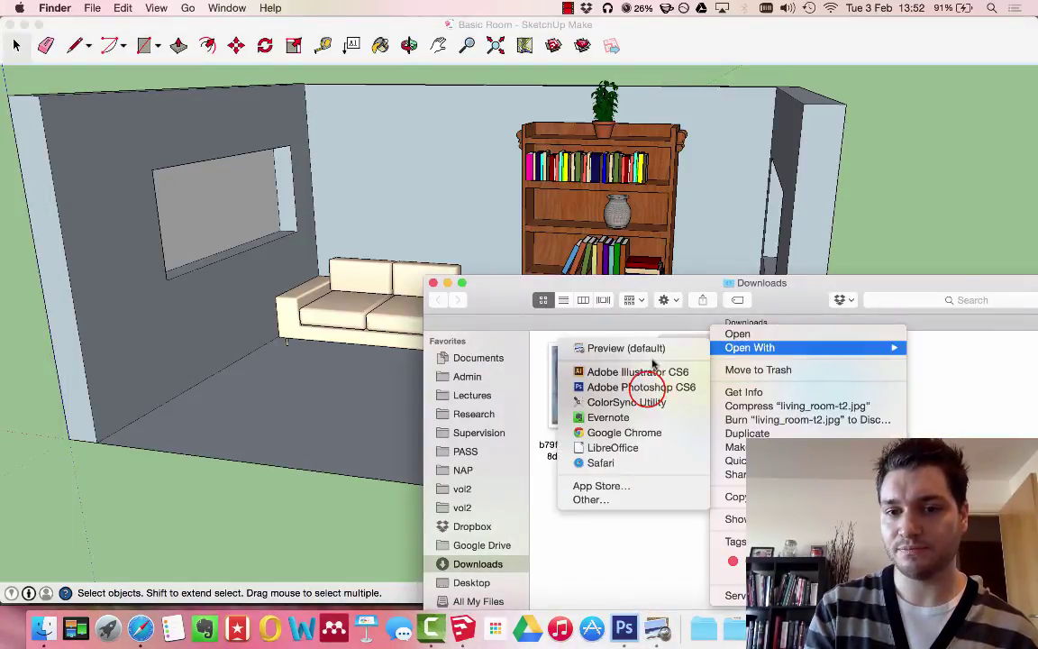
left_click(647, 388)
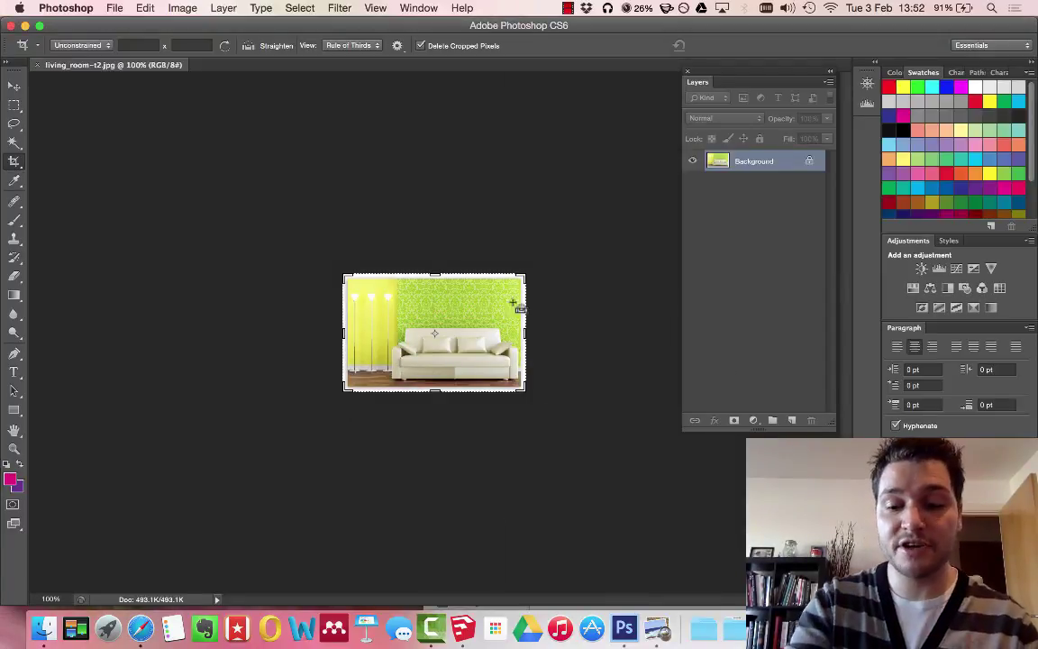
- Zoom in on the wallpaper, then shrink the crop box to a small square over the damask pattern
key("super+equal")
key("super+equal")
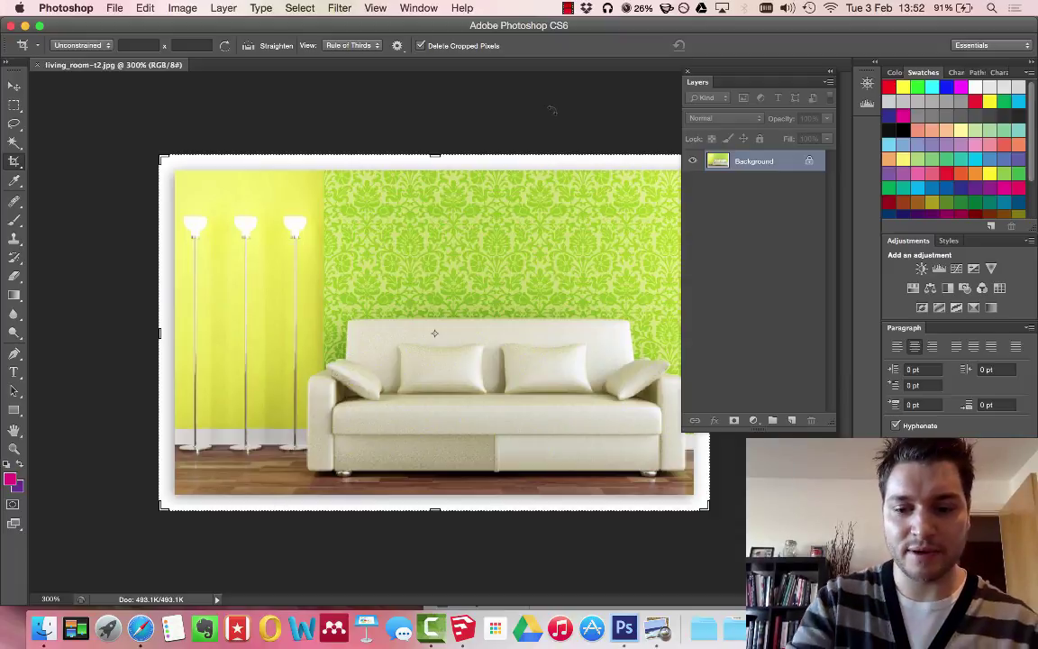
key("super+equal")
key("super+equal")
key("super+equal")
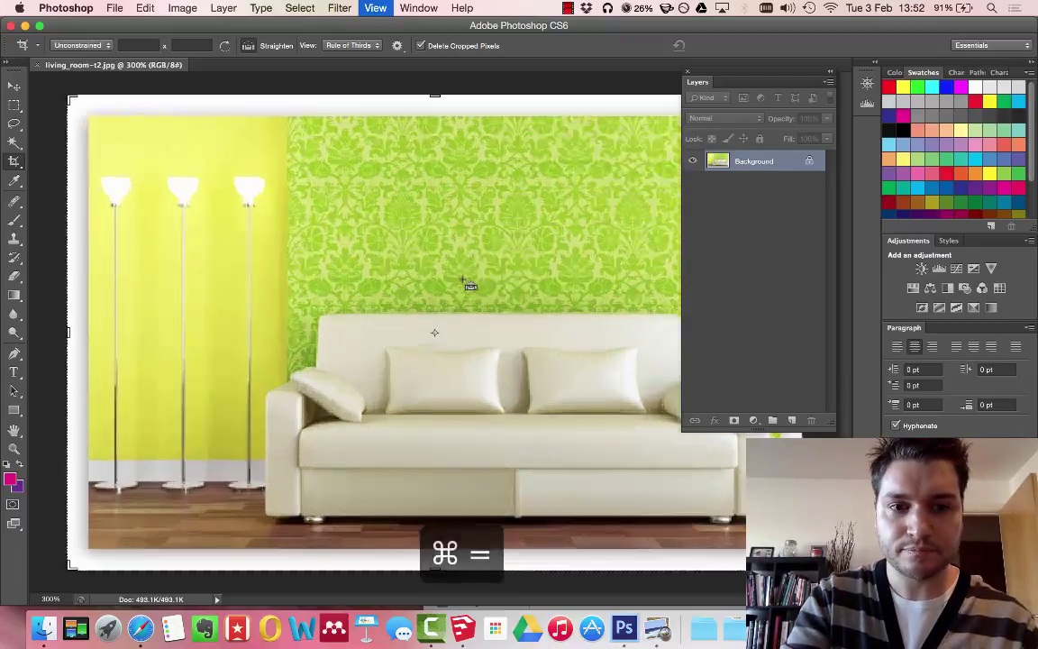
scroll(466, 286, "up", 5)
scroll(467, 285, "right", 3)
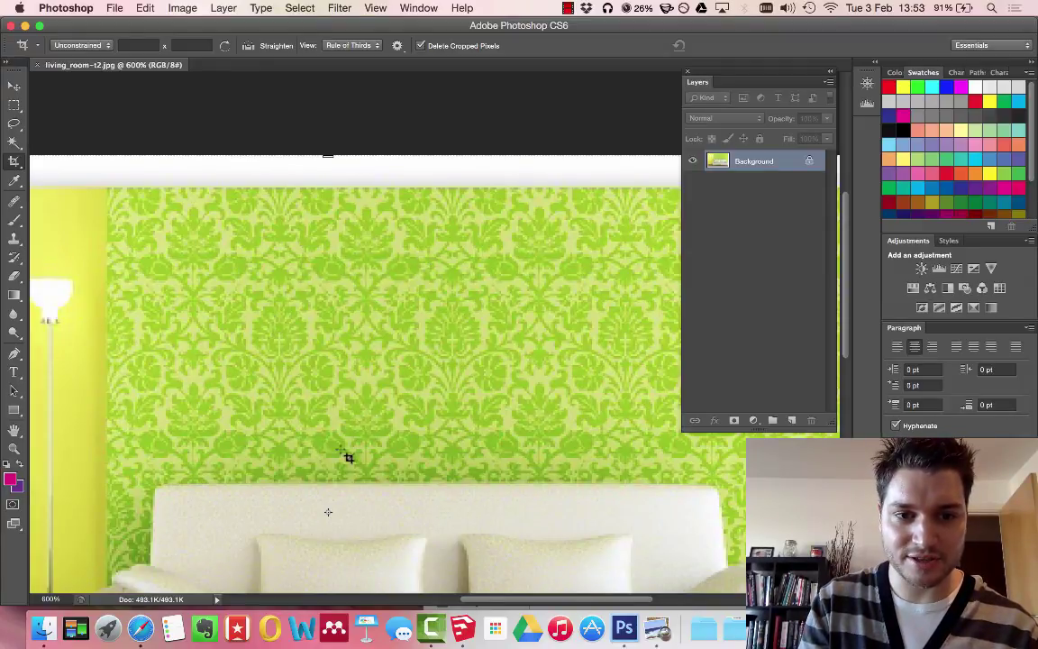
key("super+minus")
key("super+minus")
key("super+minus")
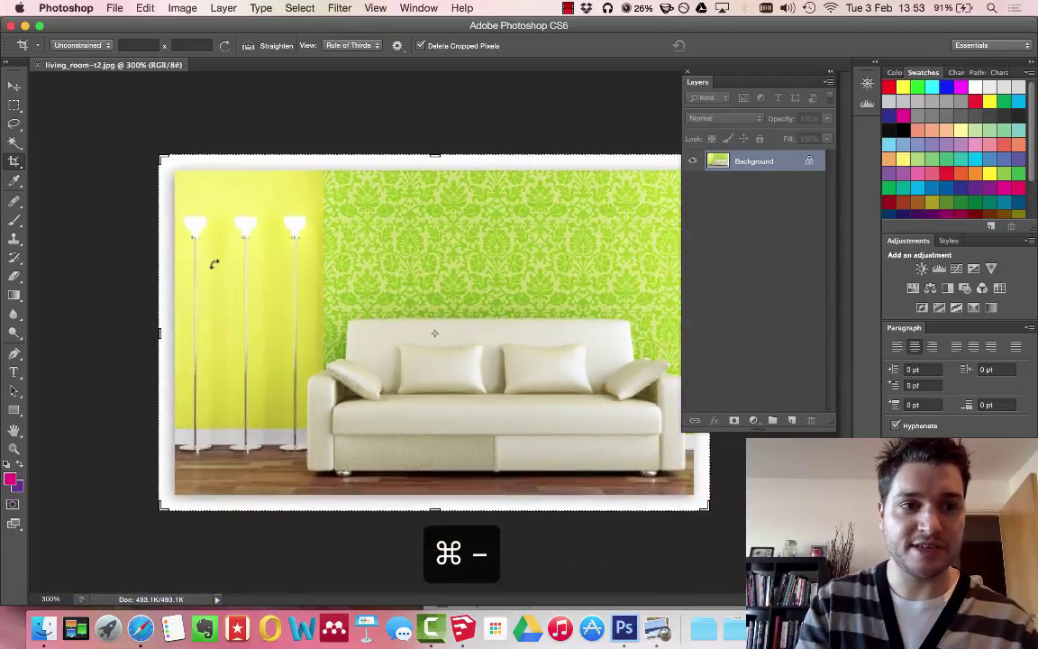
left_click_drag(157, 158, 268, 167)
left_click_drag(595, 494, 498, 396)
- At 1200% zoom, trim the crop's left, right, top and bottom edges to one damask repeat and commit
key("super+equal")
key("super+equal")
key("super+equal")
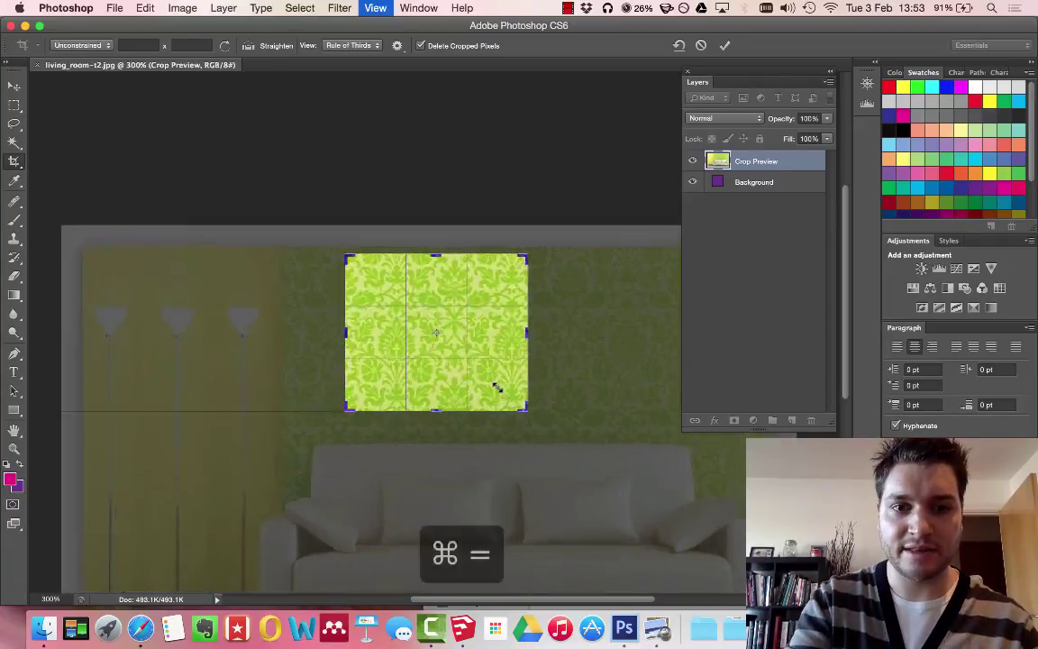
key("super+equal")
key("super+equal")
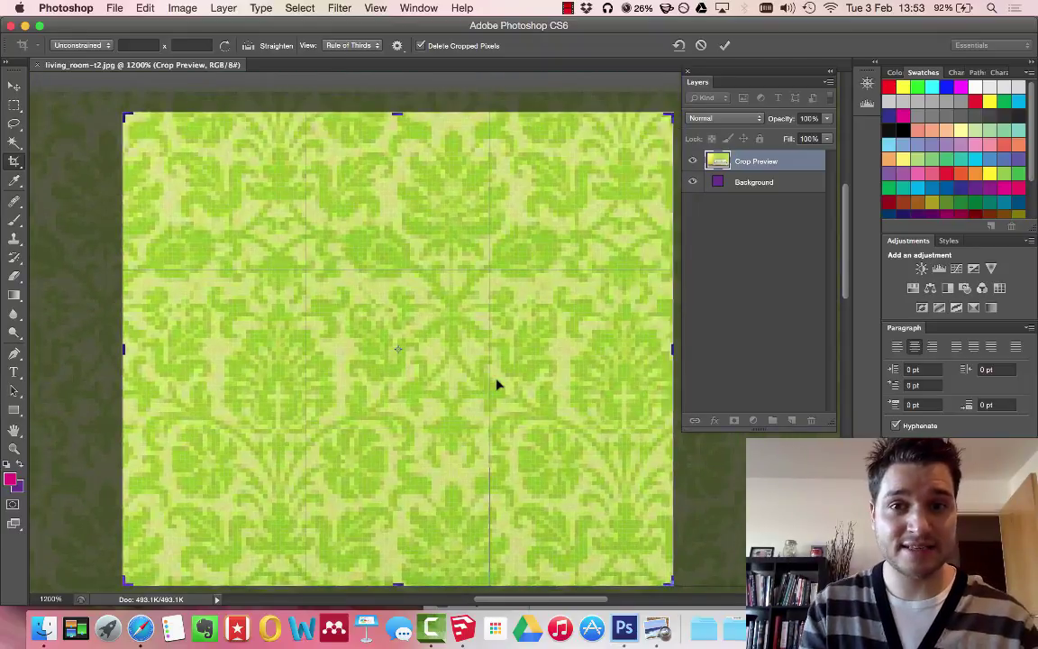
scroll(497, 385, "down", 3)
scroll(496, 385, "up", 1)
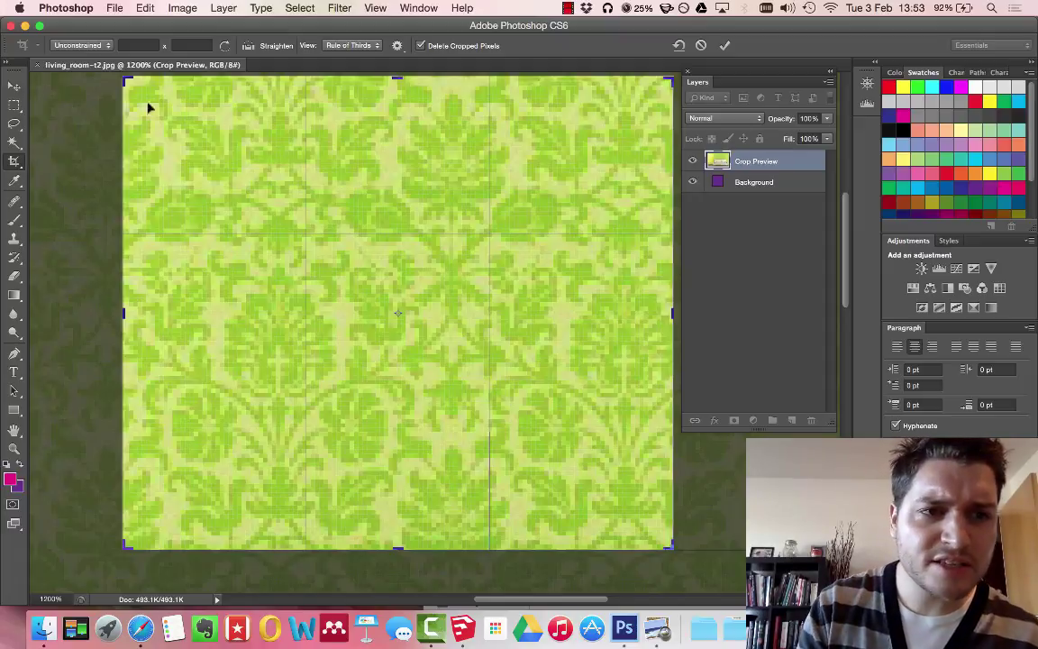
left_click_drag(122, 312, 203, 330)
left_click_drag(590, 311, 568, 315)
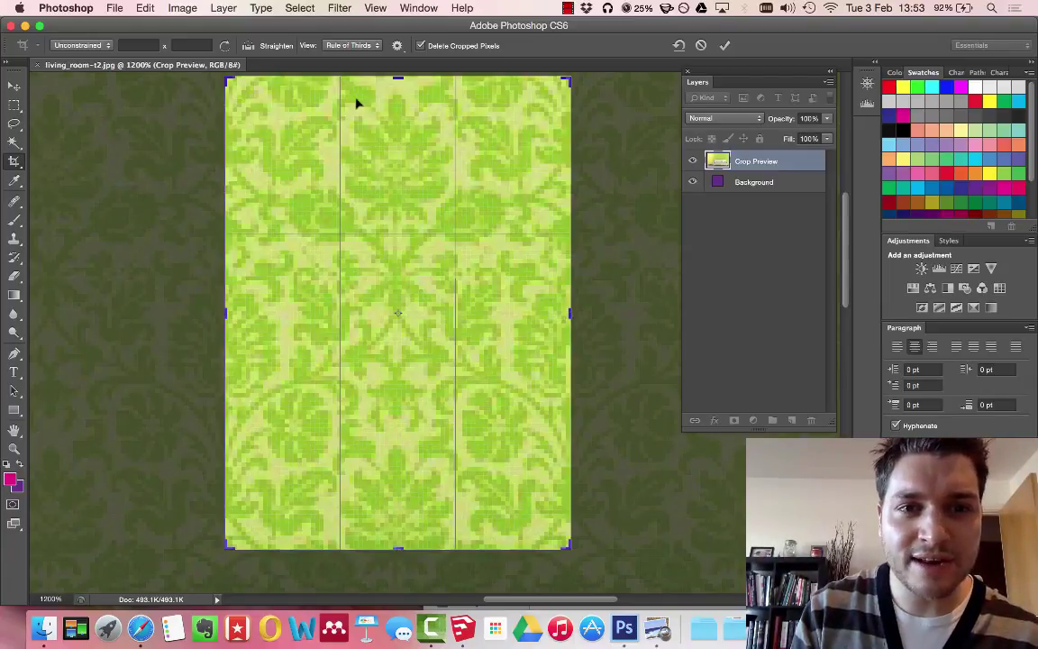
left_click_drag(398, 81, 416, 90)
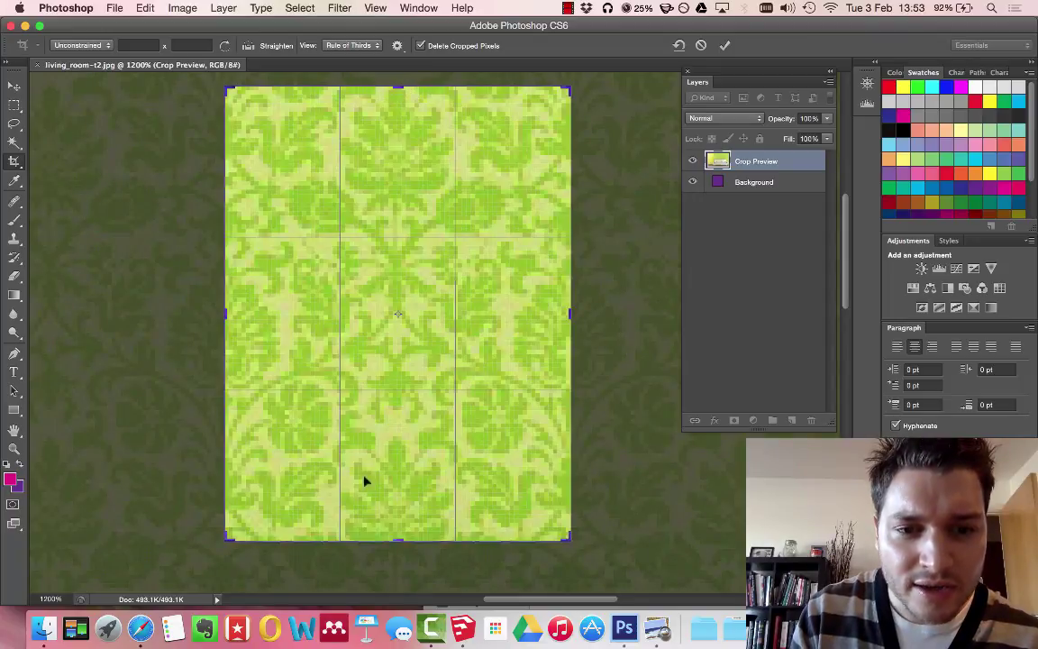
left_click_drag(398, 537, 420, 489, "alt")
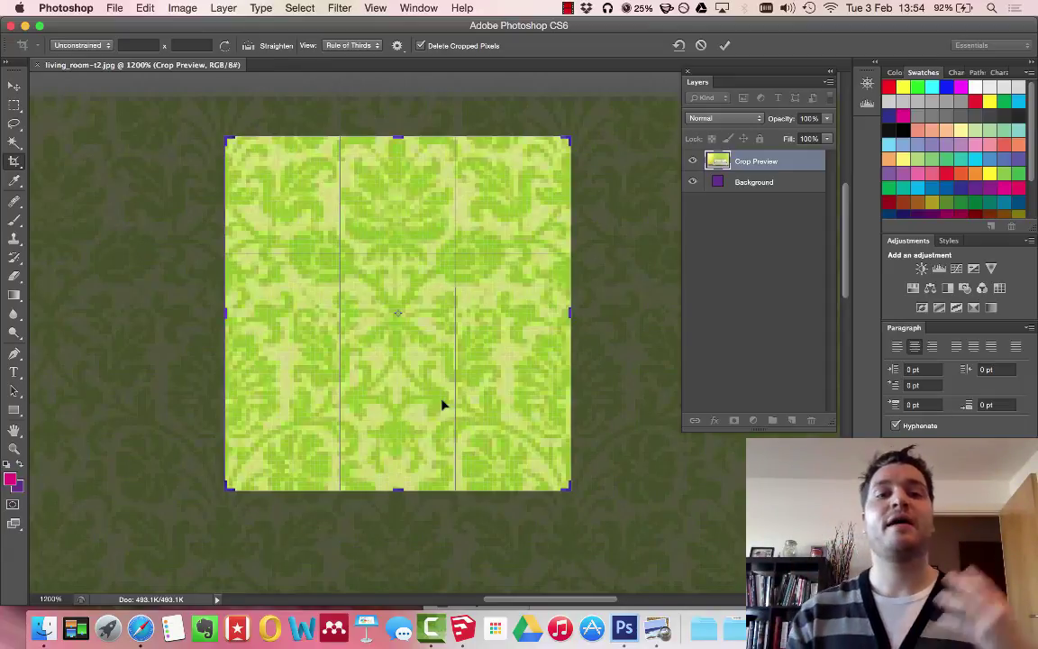
left_click(725, 45)
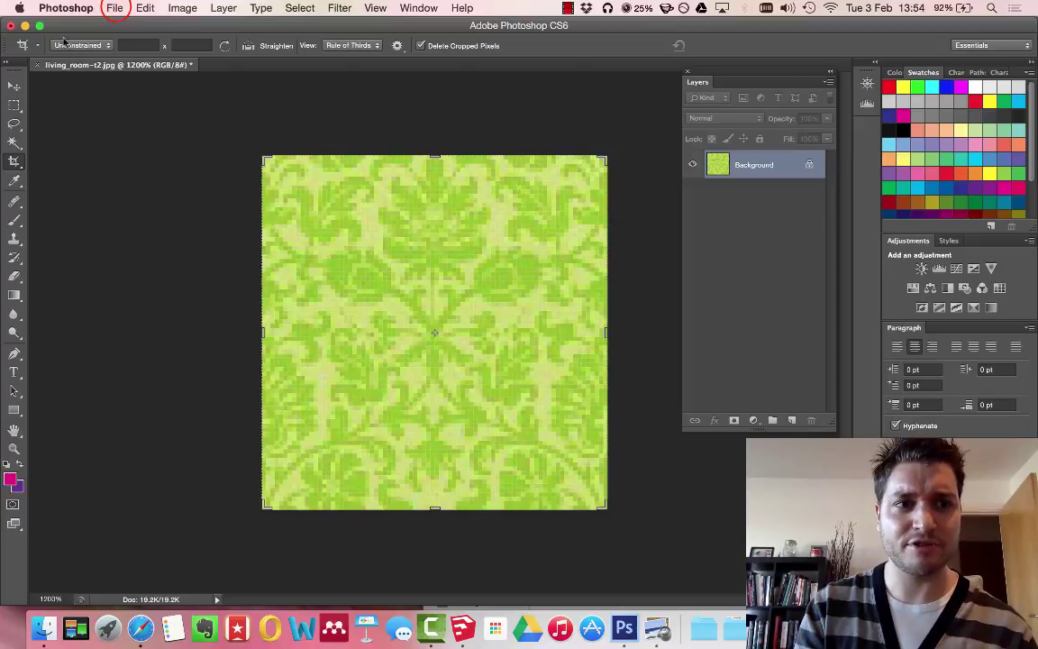
- Export the cropped tile with Save for Web as wallpaper.jpg, an 80×82 px quality-100 JPEG, in Downloads
left_click(117, 9)
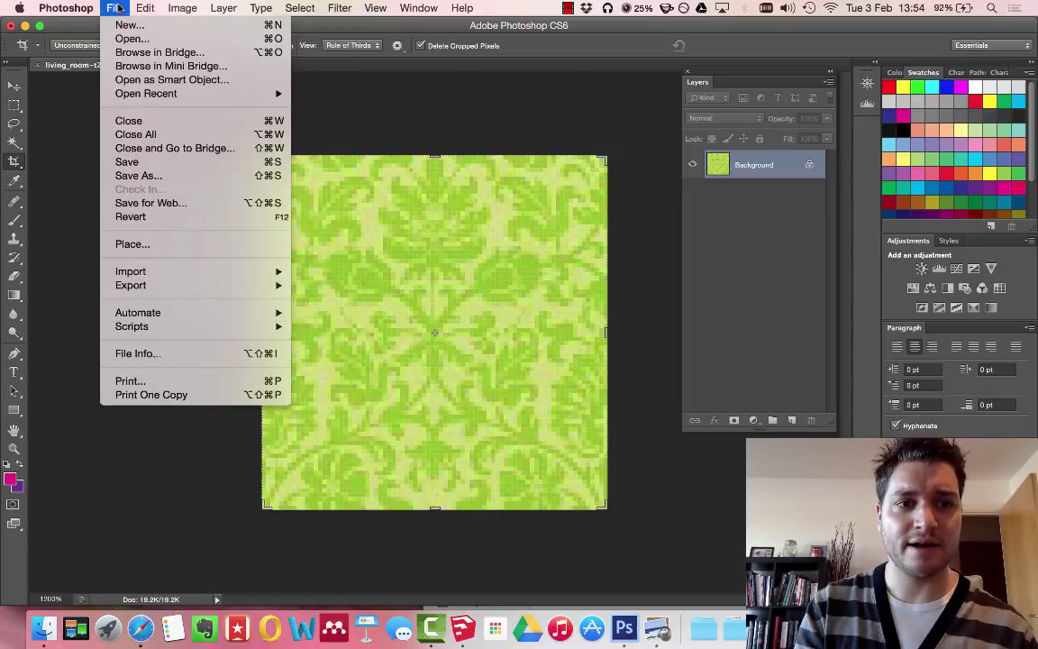
left_click(176, 203)
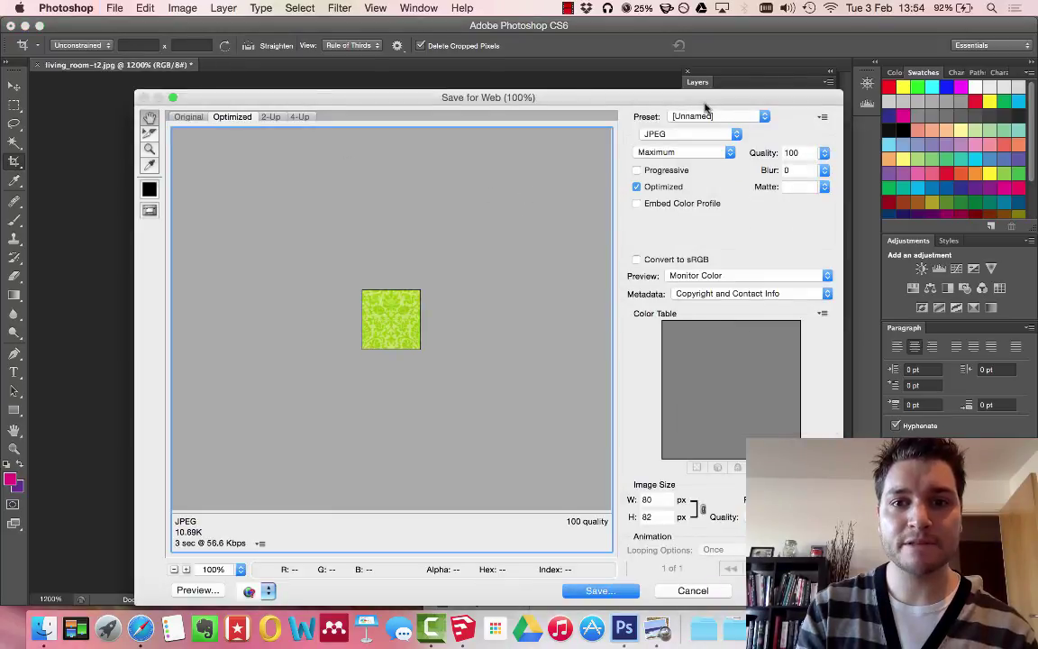
left_click(612, 583)
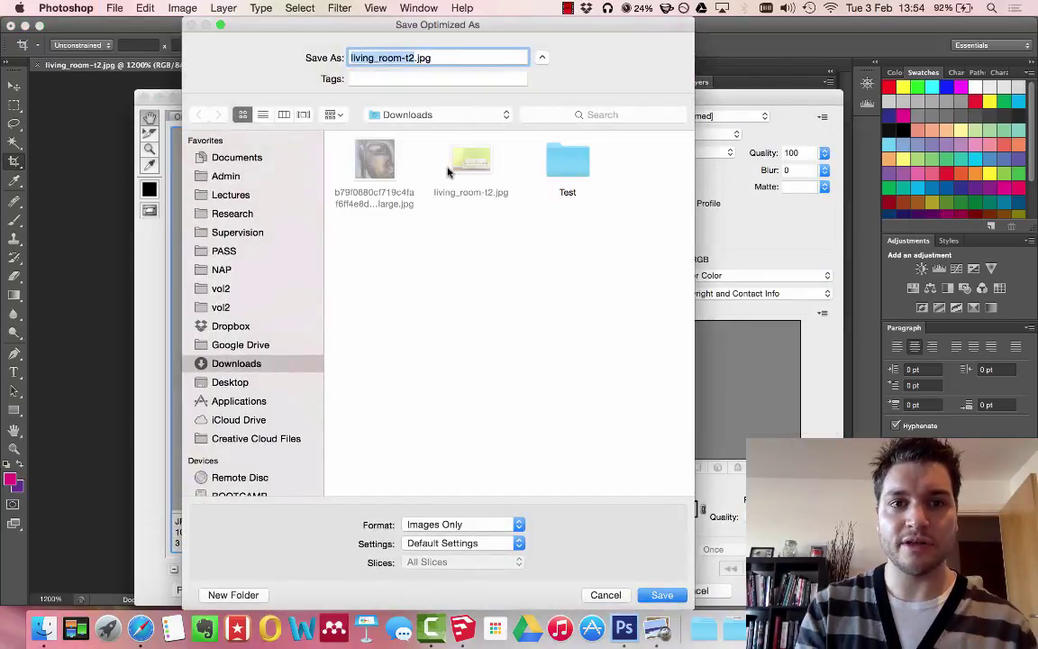
type("wallpaper")
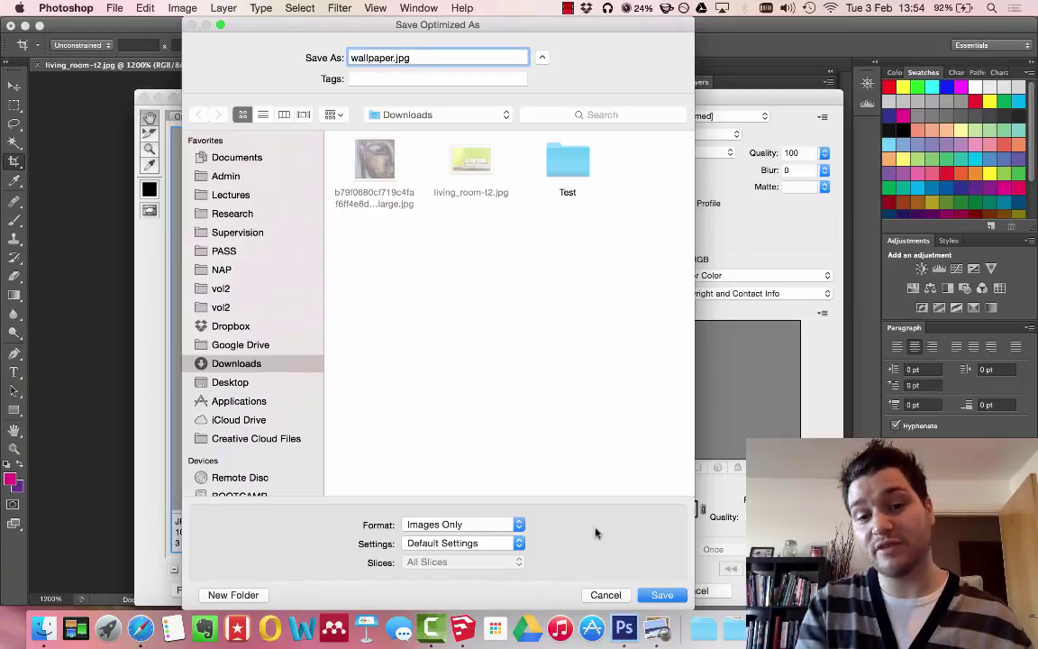
left_click(663, 594)
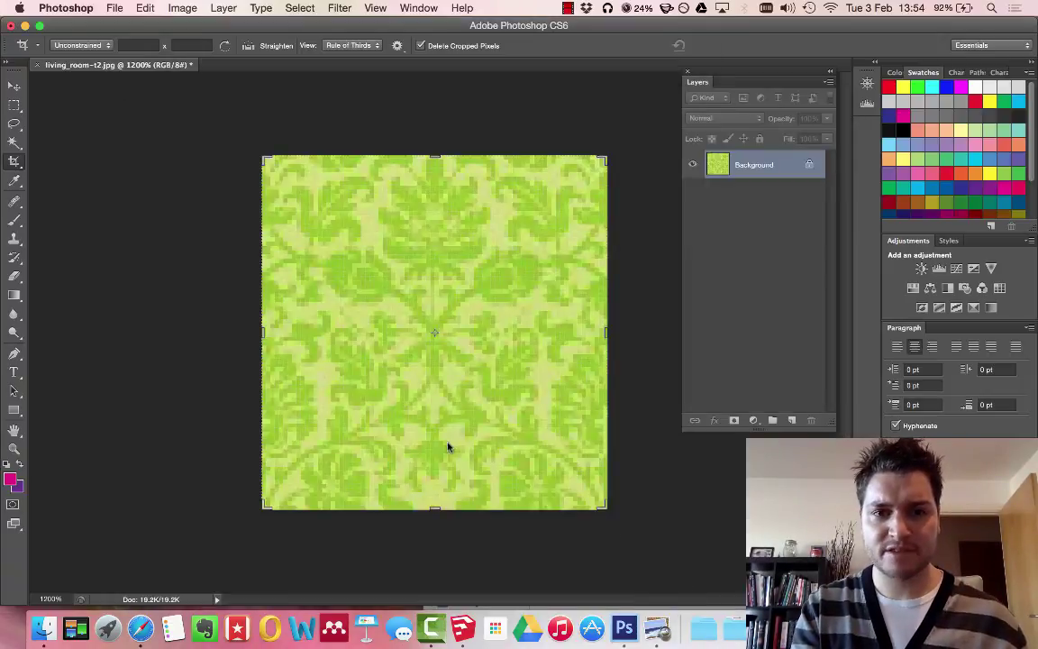
- Preview wallpaper.jpg from Finder's Downloads, close the preview, and return to the Mission Control overview
key("F3")
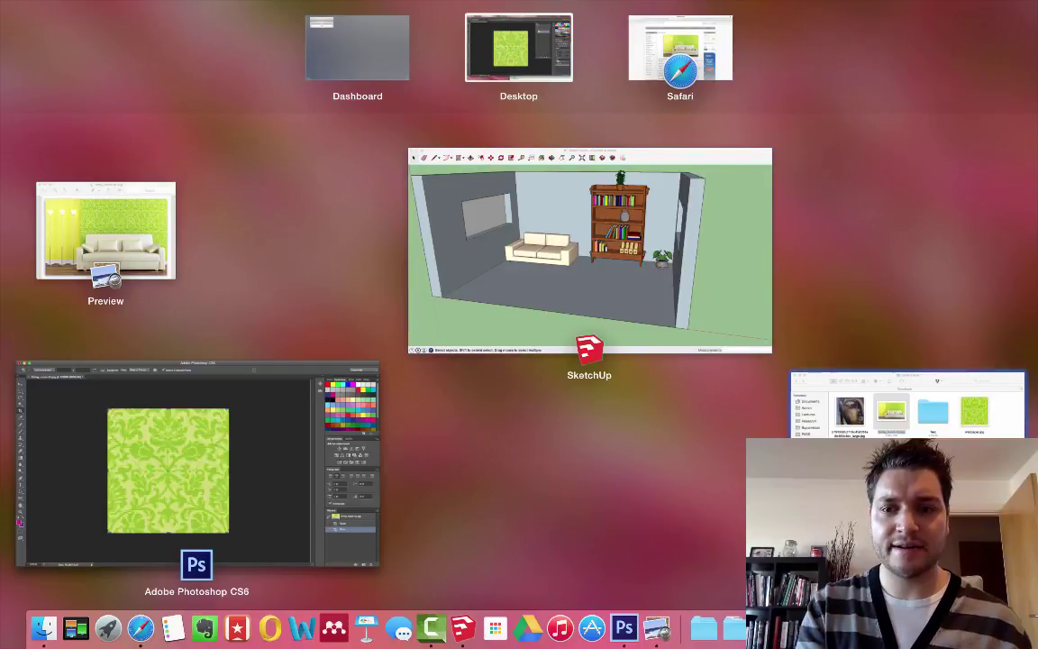
left_click(815, 405)
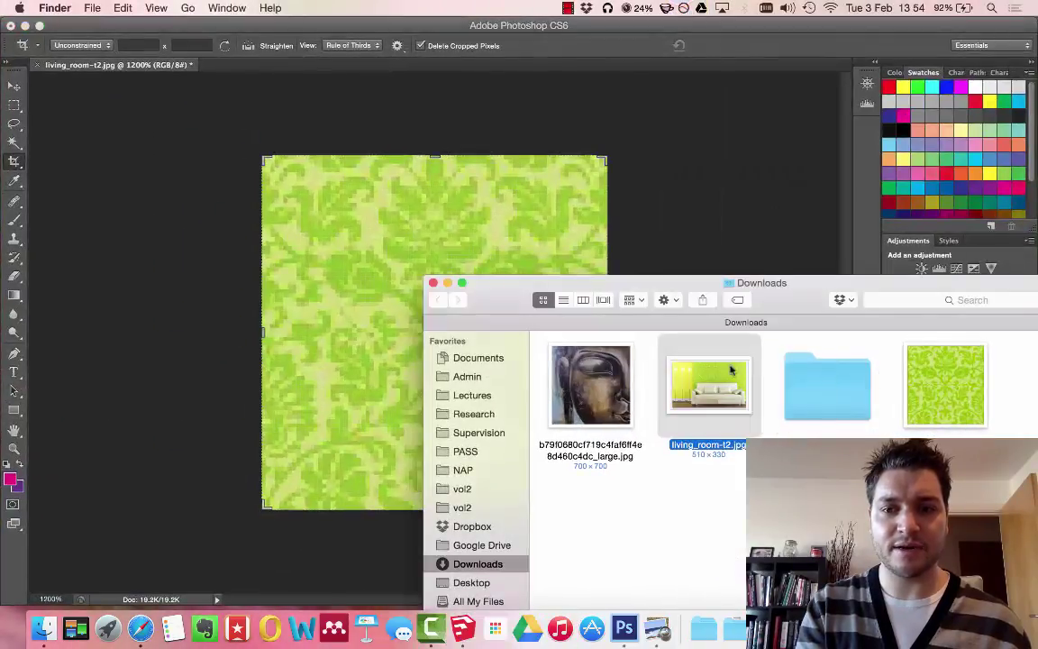
double_click(955, 412)
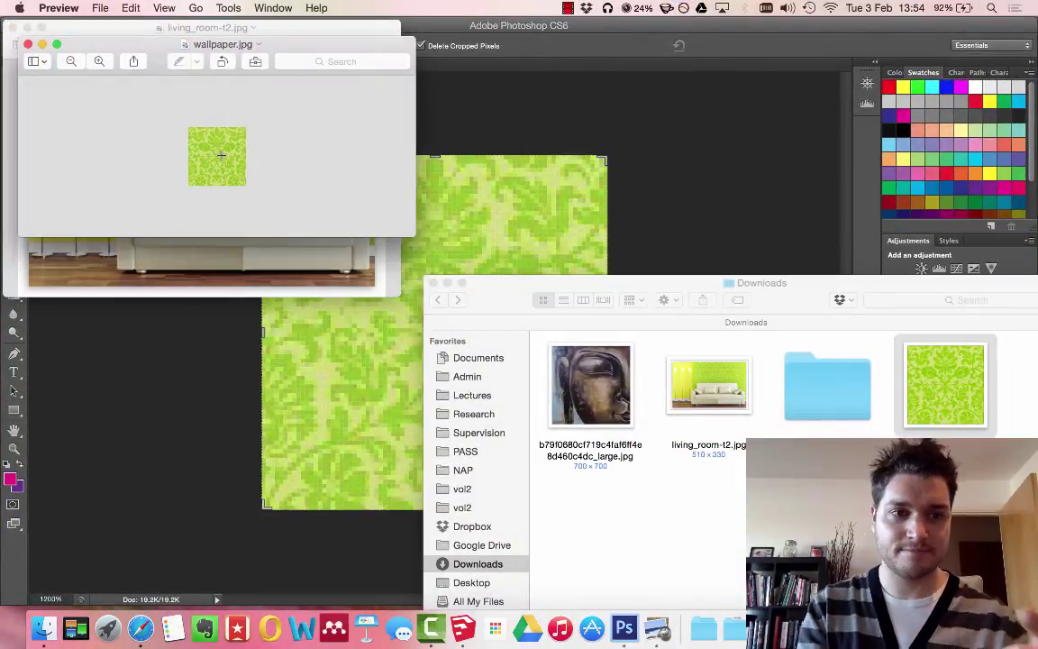
left_click(28, 44)
left_click(28, 44)
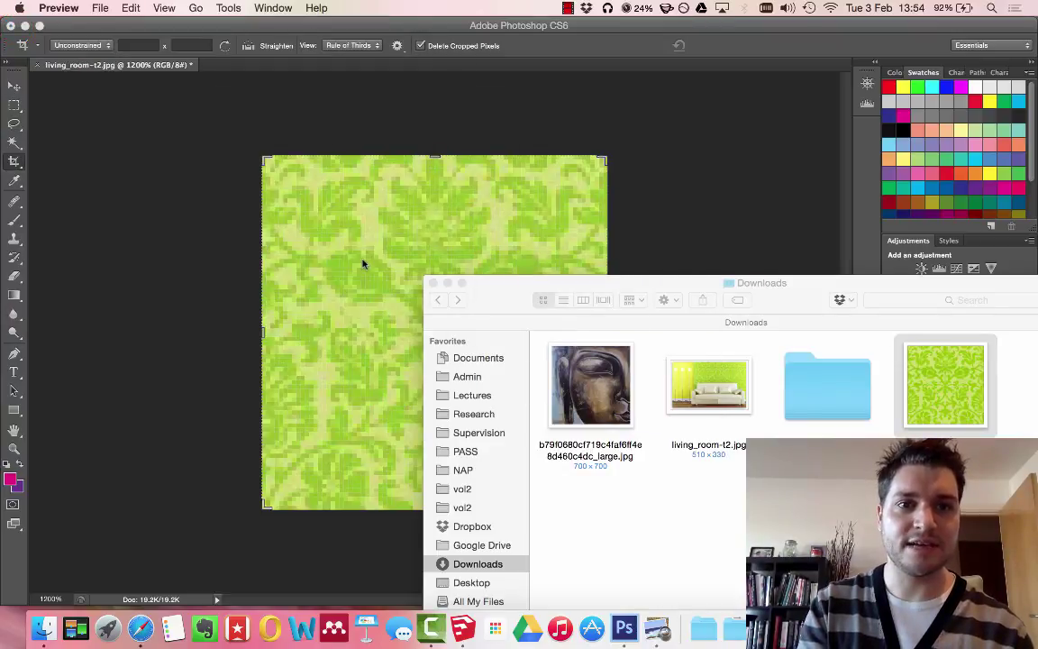
key("F3")
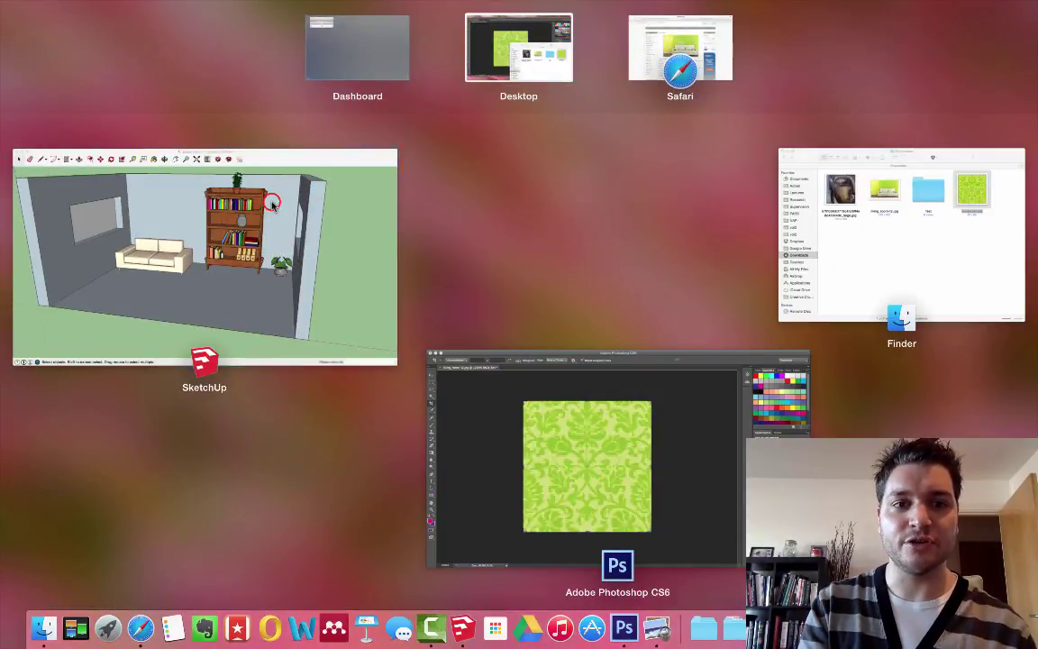
- In the SketchUp room model, start File > Import and select wallpaper.jpg in Downloads
left_click(256, 184)
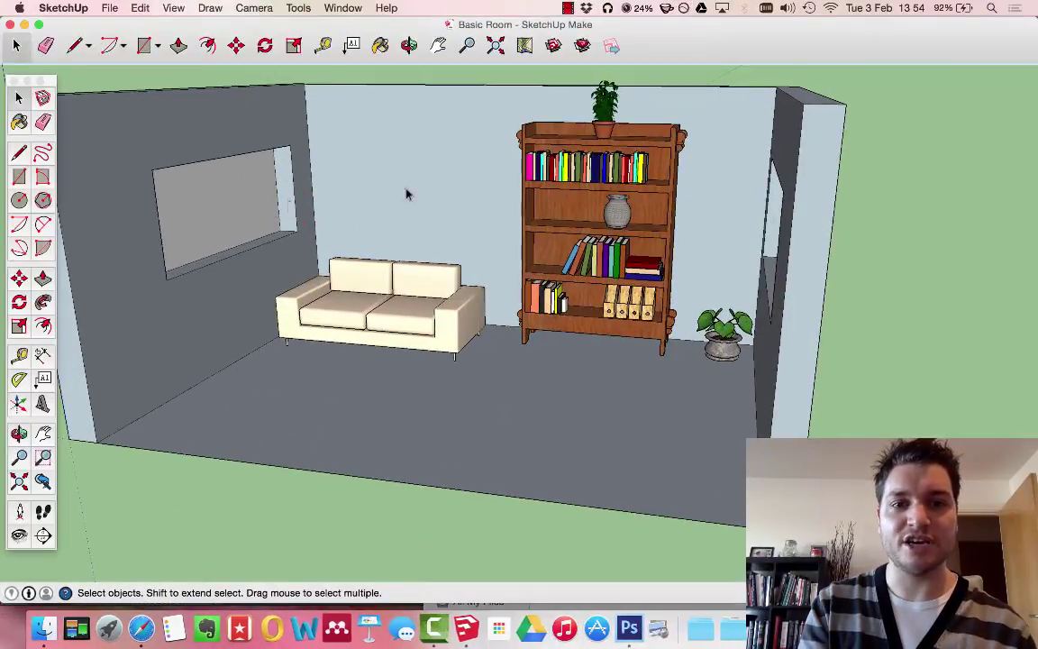
left_click(108, 8)
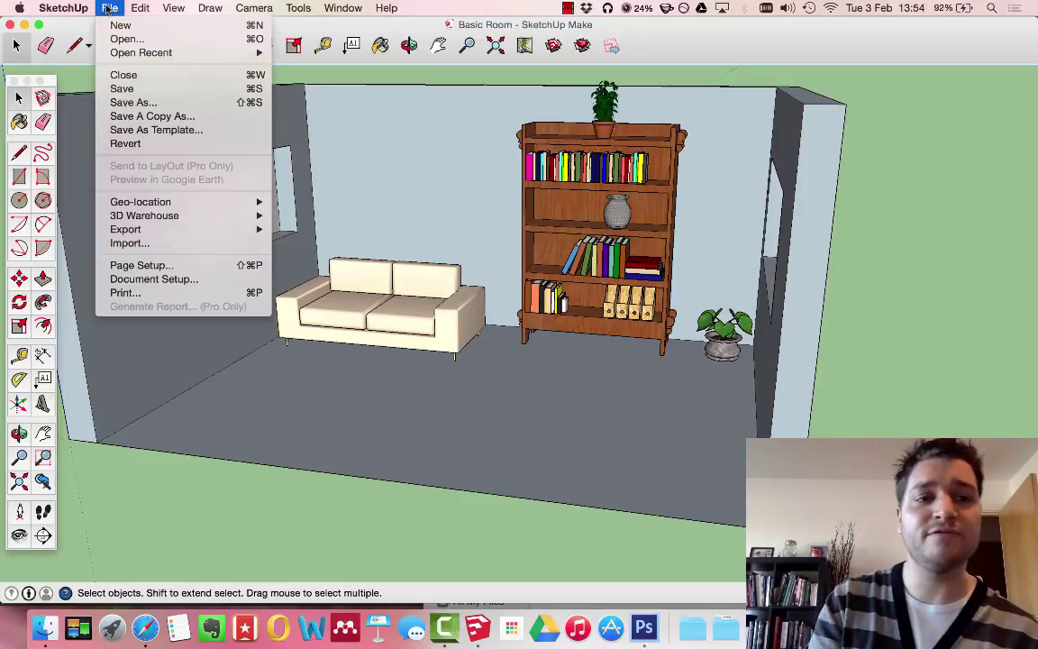
left_click(132, 243)
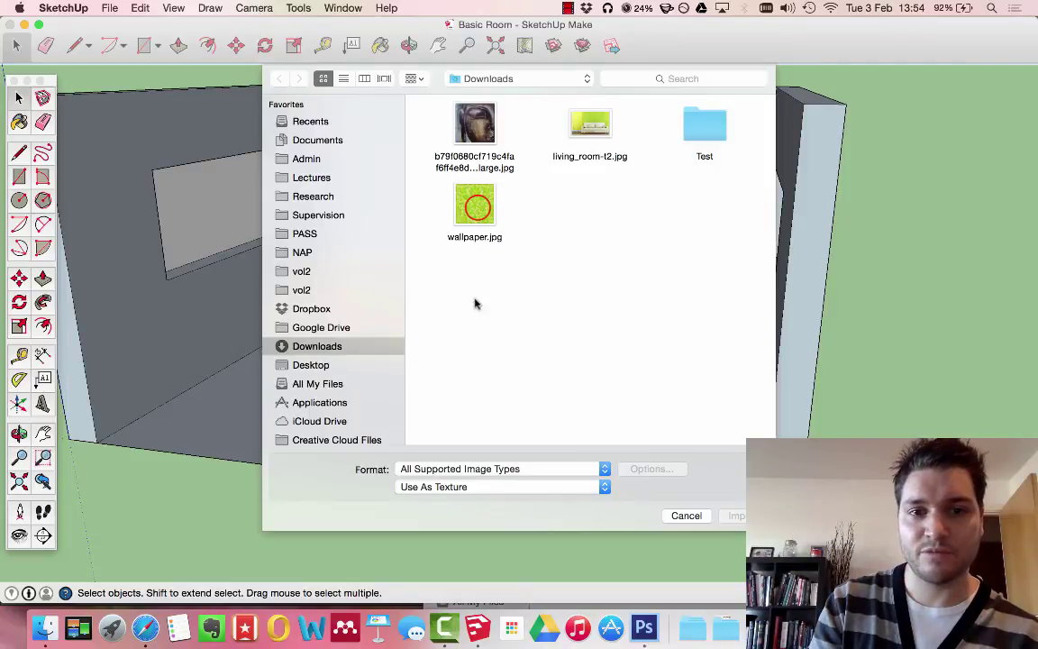
left_click(477, 210)
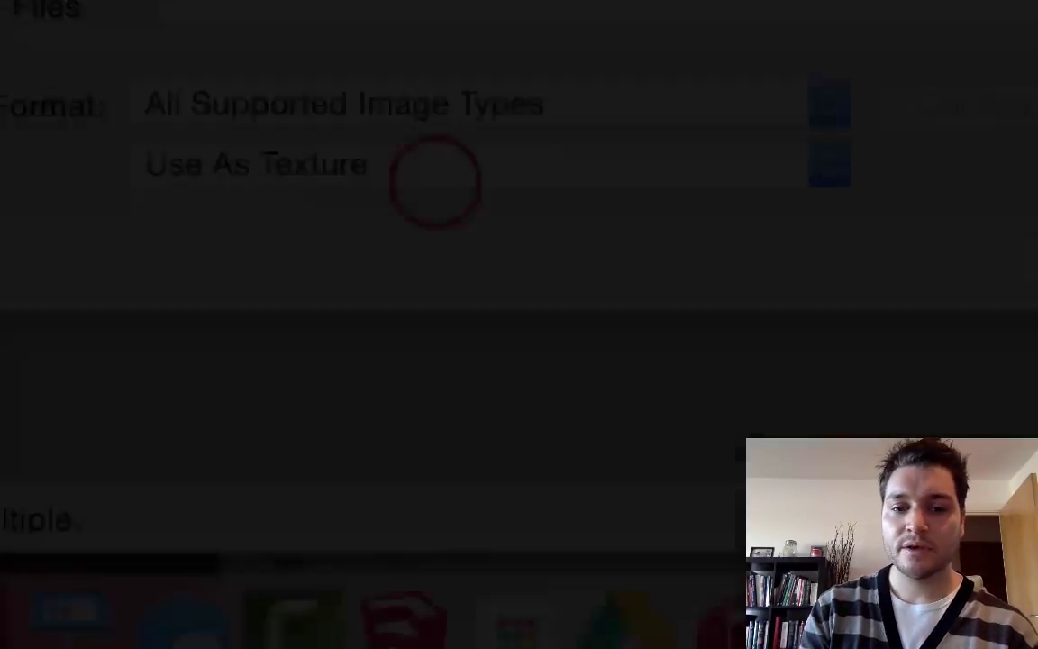
- Set wallpaper.jpg's import option to Use As Texture and import it
left_click(489, 491)
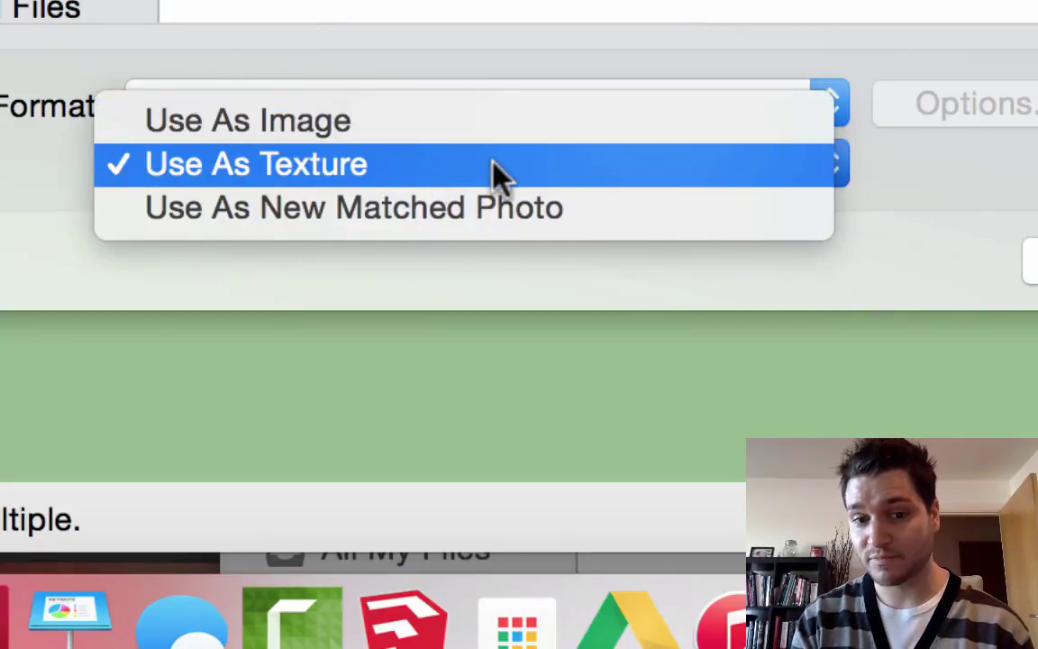
left_click(498, 171)
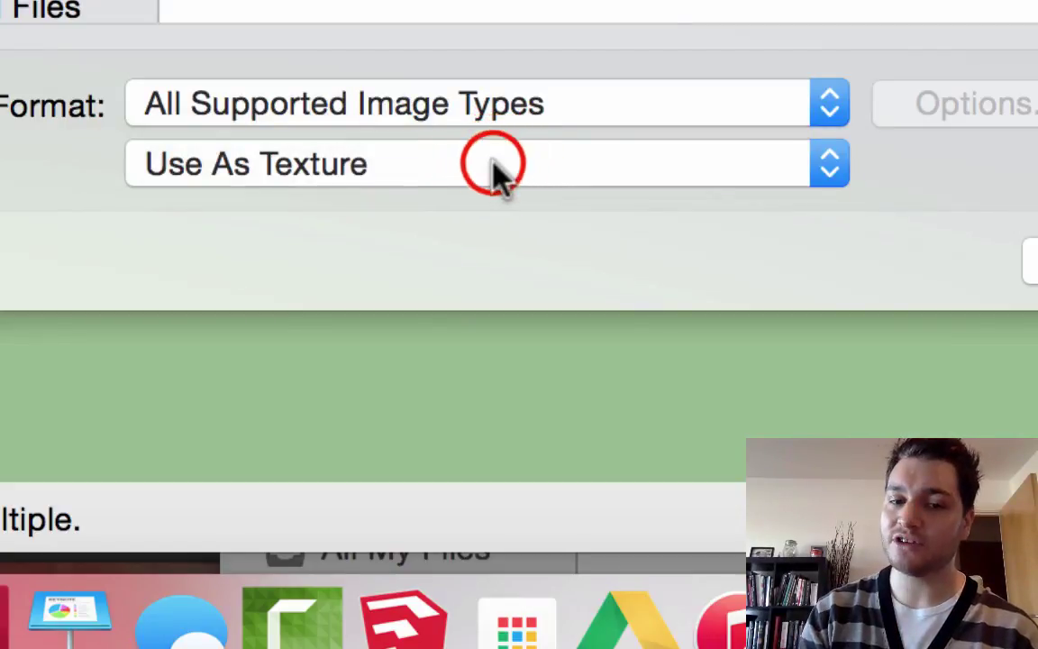
left_click(491, 162)
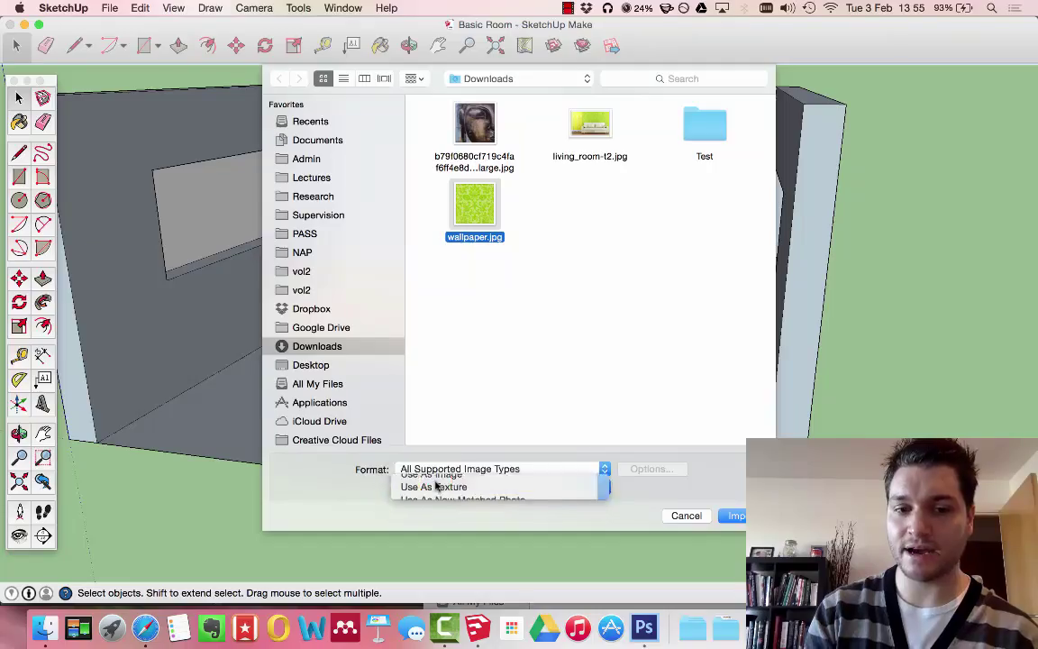
left_click(433, 484)
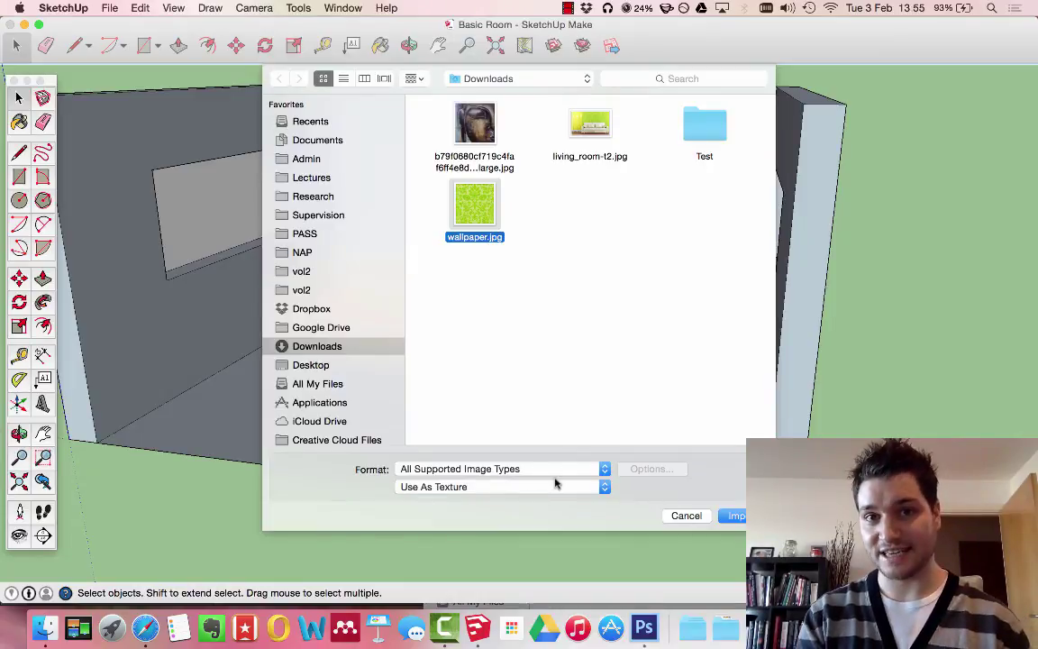
left_click(734, 515)
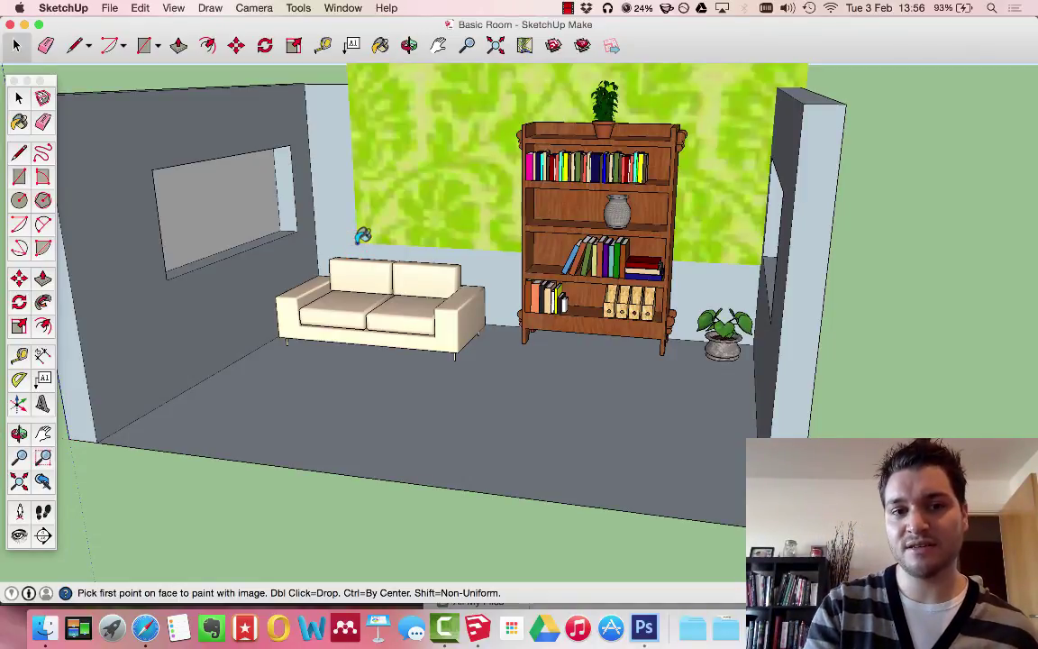
- Place and size the damask texture across the back wall, then orbit to look around the room
left_click(358, 240)
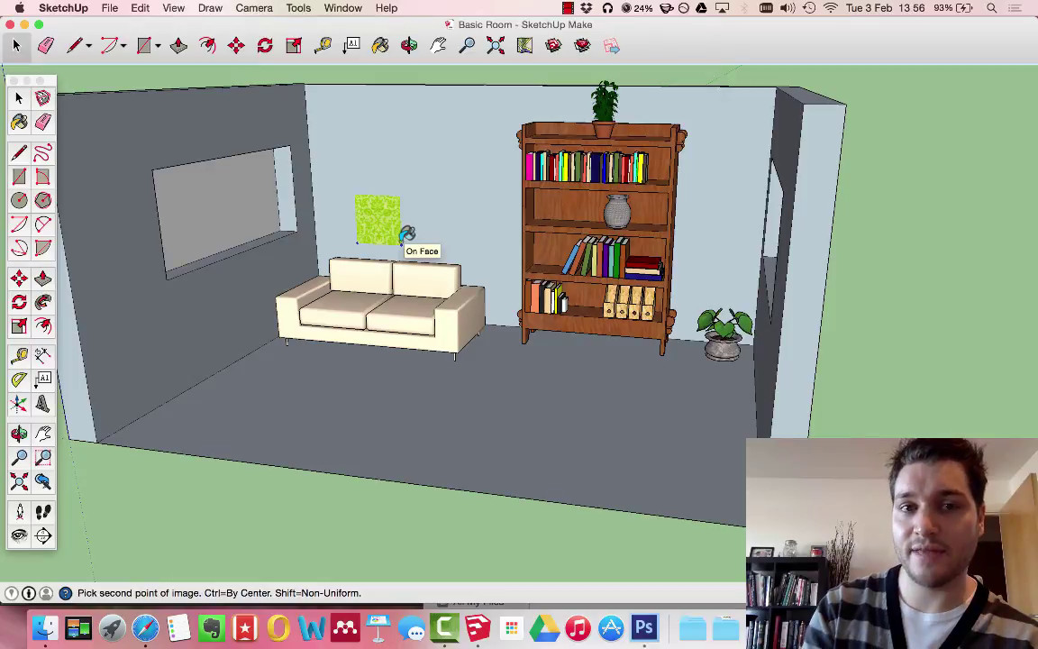
left_click(403, 239)
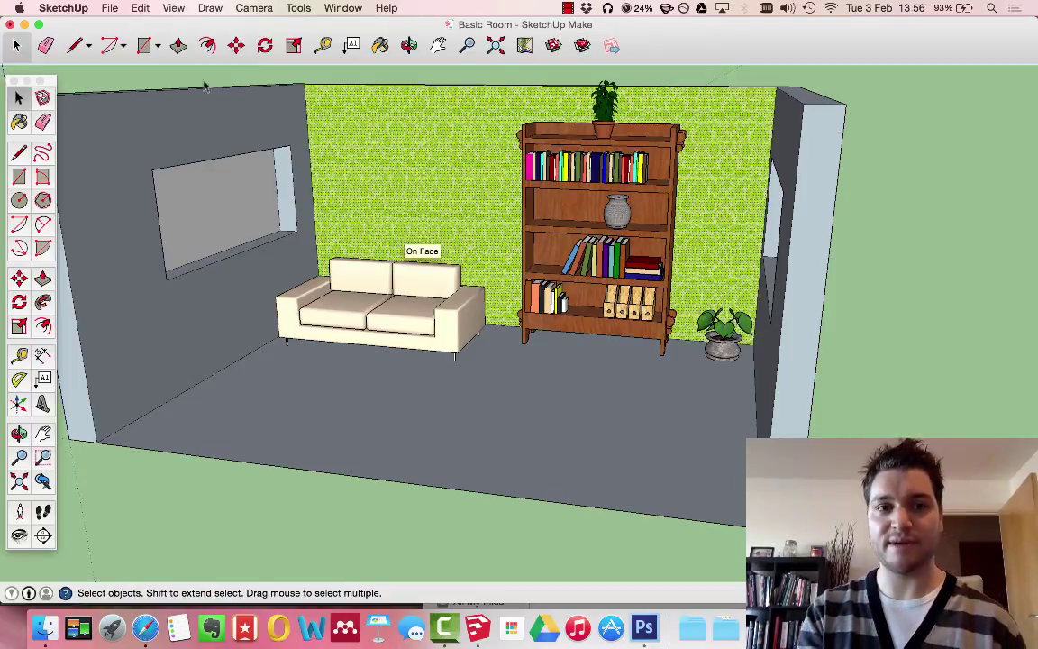
left_click(19, 97)
left_click(892, 188)
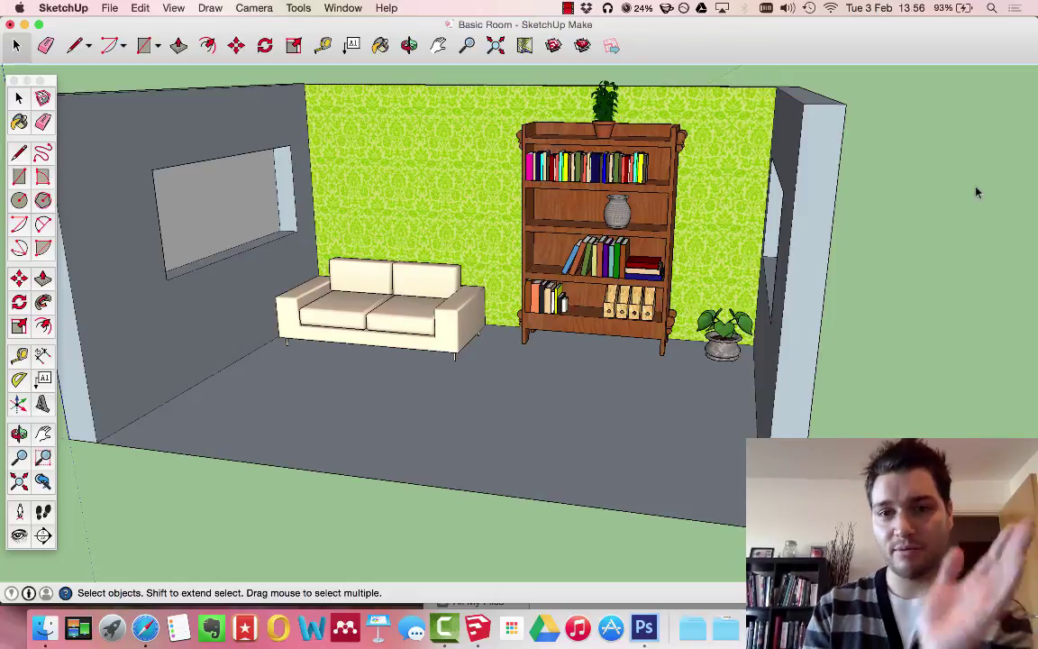
left_click(409, 45)
left_click(297, 186)
left_click_drag(299, 188, 317, 217)
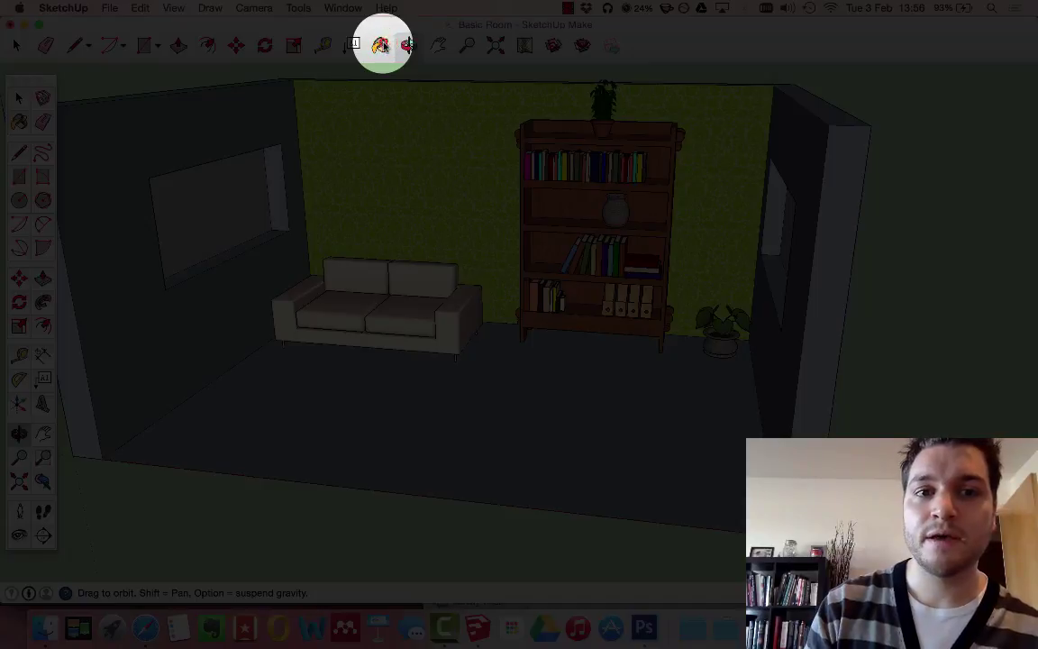
- With the Paint Bucket, pick the wallpaper swatch from the Colors In Model materials
left_click(380, 45)
left_click(217, 129)
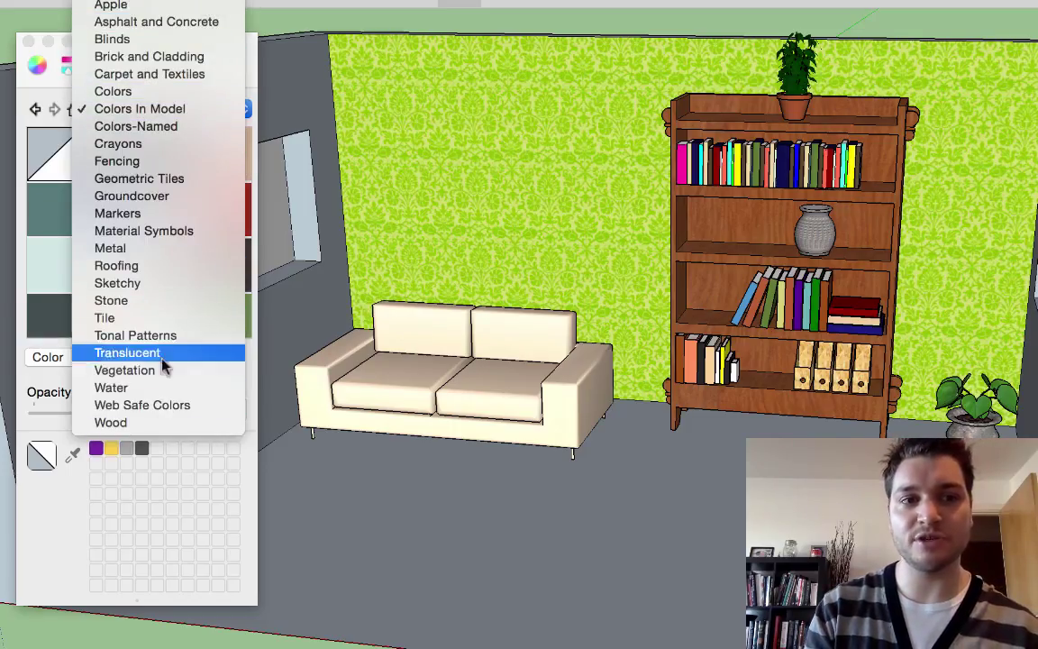
left_click(204, 109)
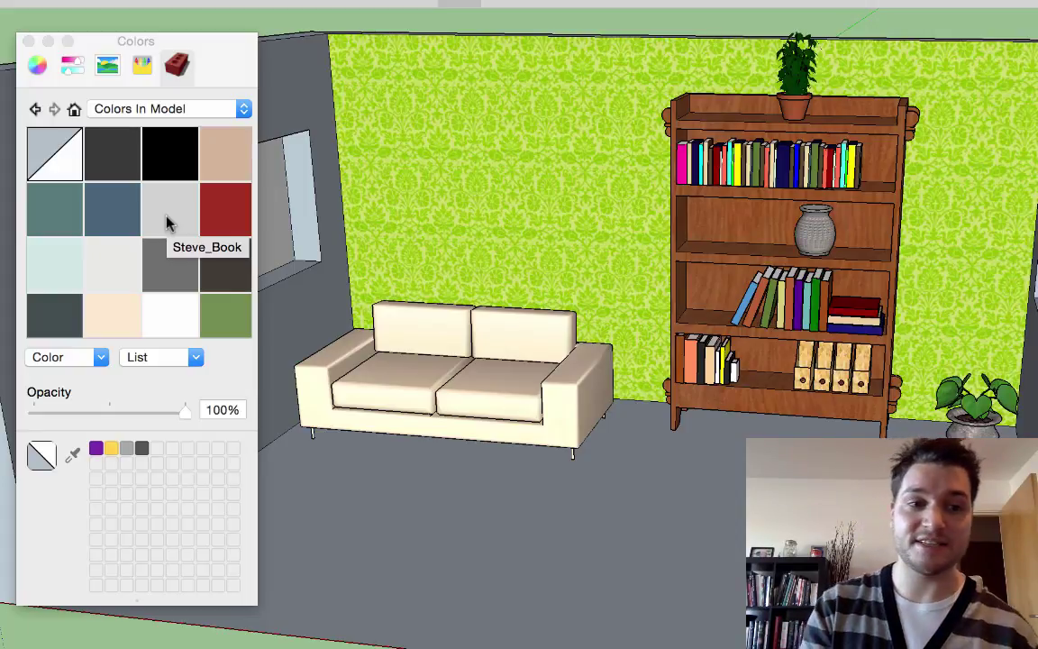
scroll(167, 223, "down", 10)
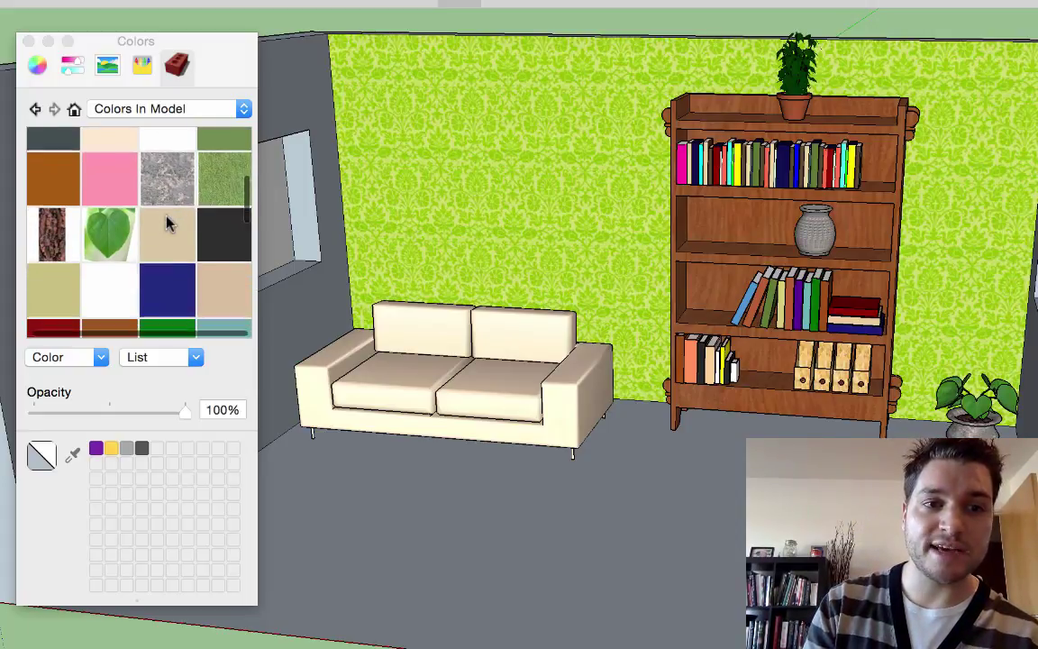
scroll(167, 222, "down", 10)
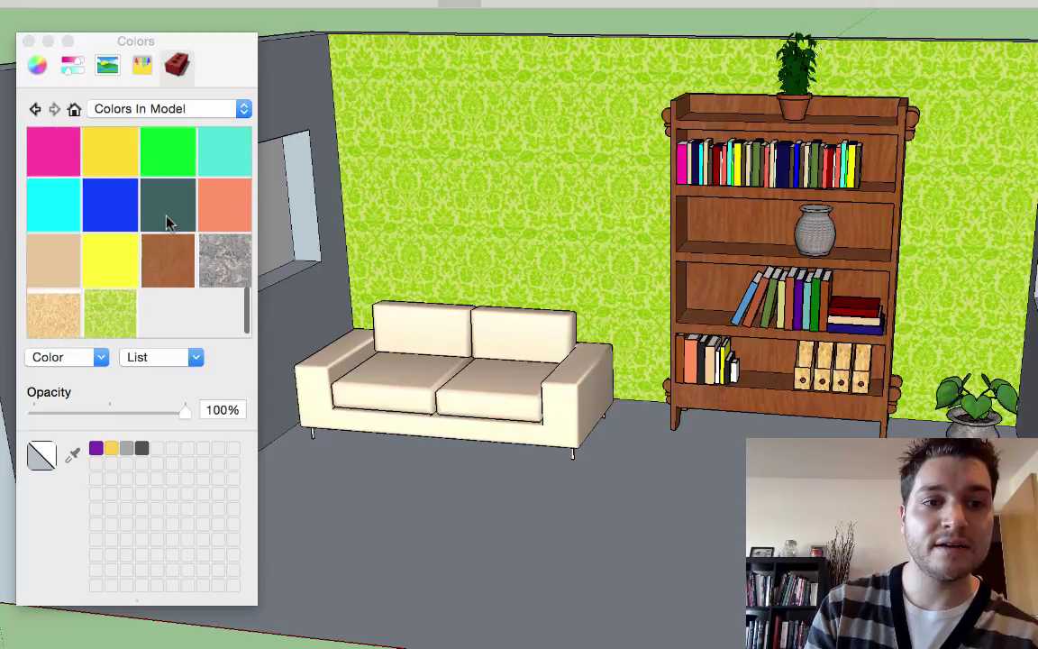
left_click(114, 317)
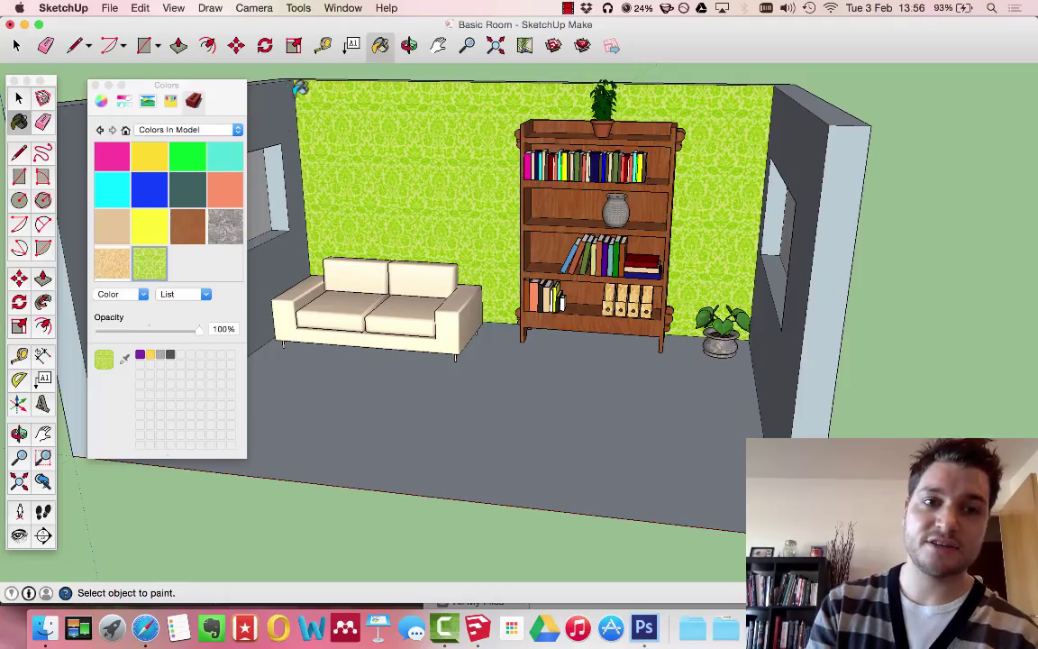
- Paint the left and right walls with the green damask wallpaper
left_click(283, 105)
left_click(784, 148)
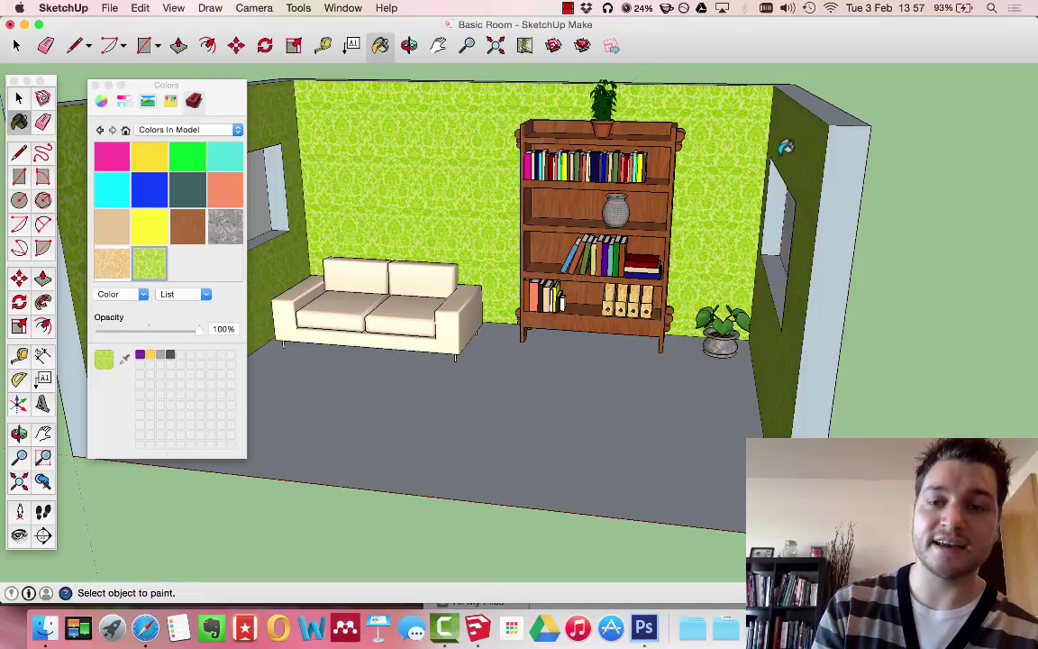
left_click(18, 97)
- Orbit and zoom in on the sofa and bookcase, then zoom back out to the whole room
middle_click_drag(423, 203, 378, 281)
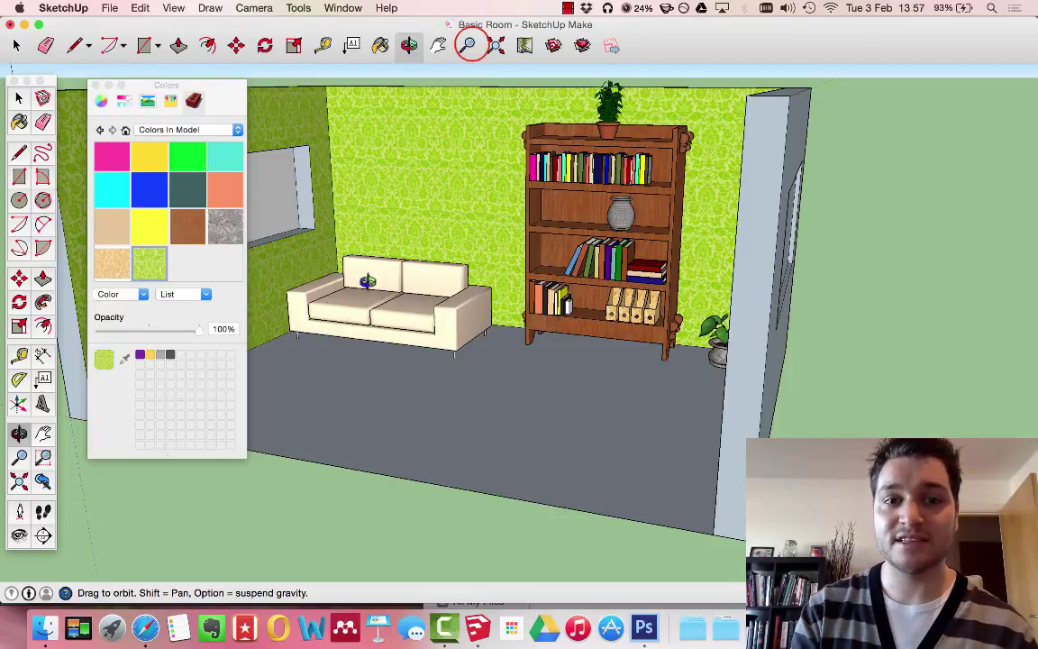
key("z")
left_click_drag(460, 220, 415, 60)
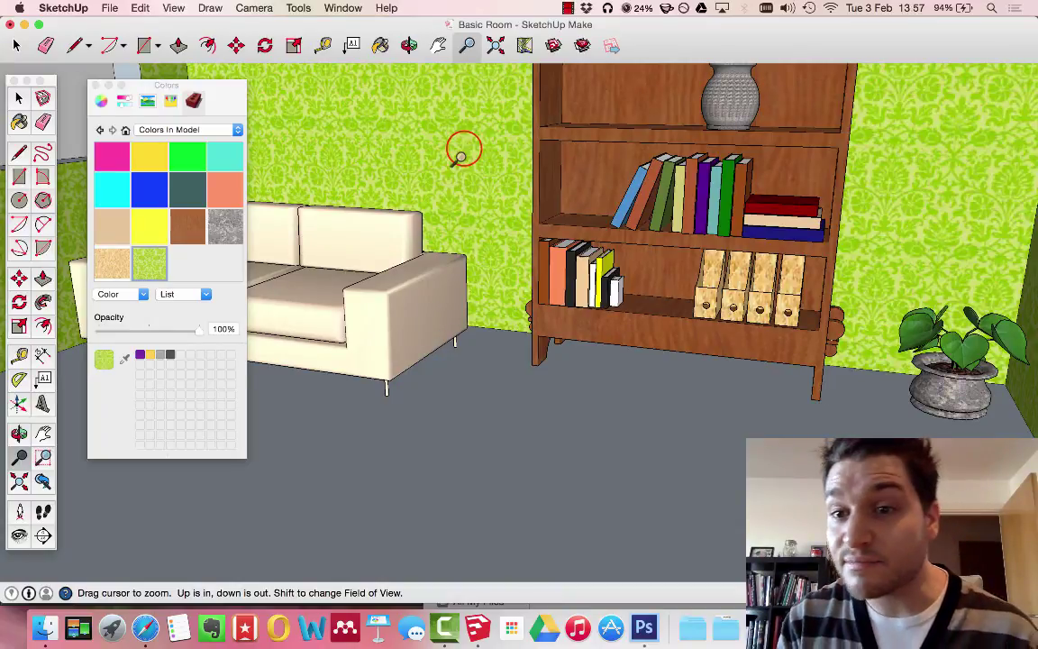
left_click_drag(462, 151, 529, 351)
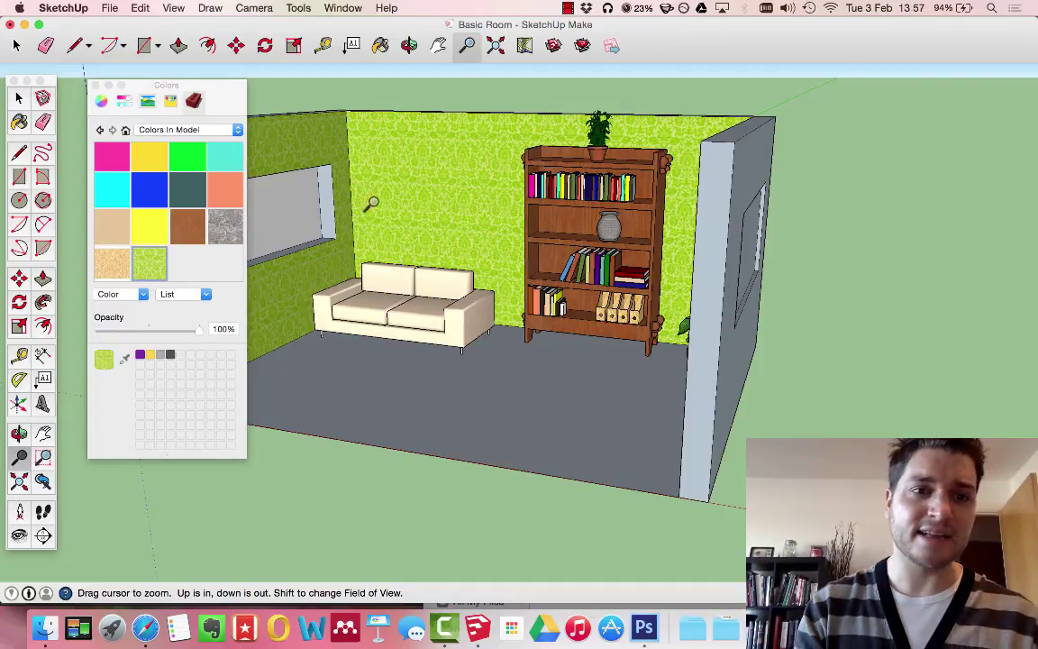
- Close the materials panel and orbit around the room
left_click(94, 86)
left_click(95, 85)
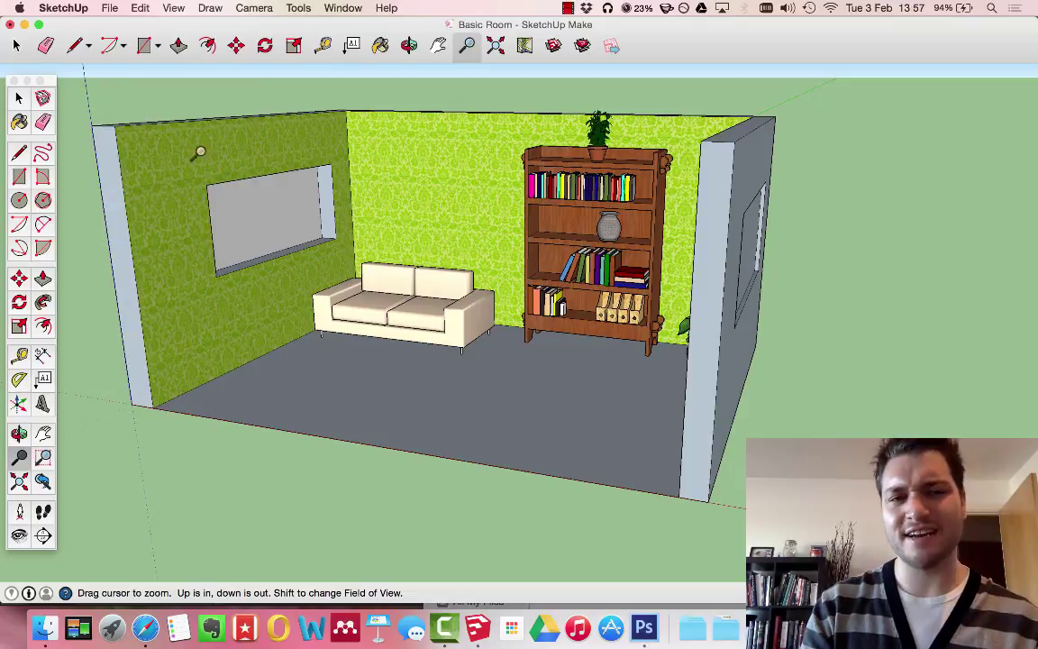
key("o")
left_click_drag(327, 151, 435, 219)
- Visit Safari's living room wallpaper page and drag the wallpaper image over to SketchUp
key("ctrl+Up")
left_click(688, 36)
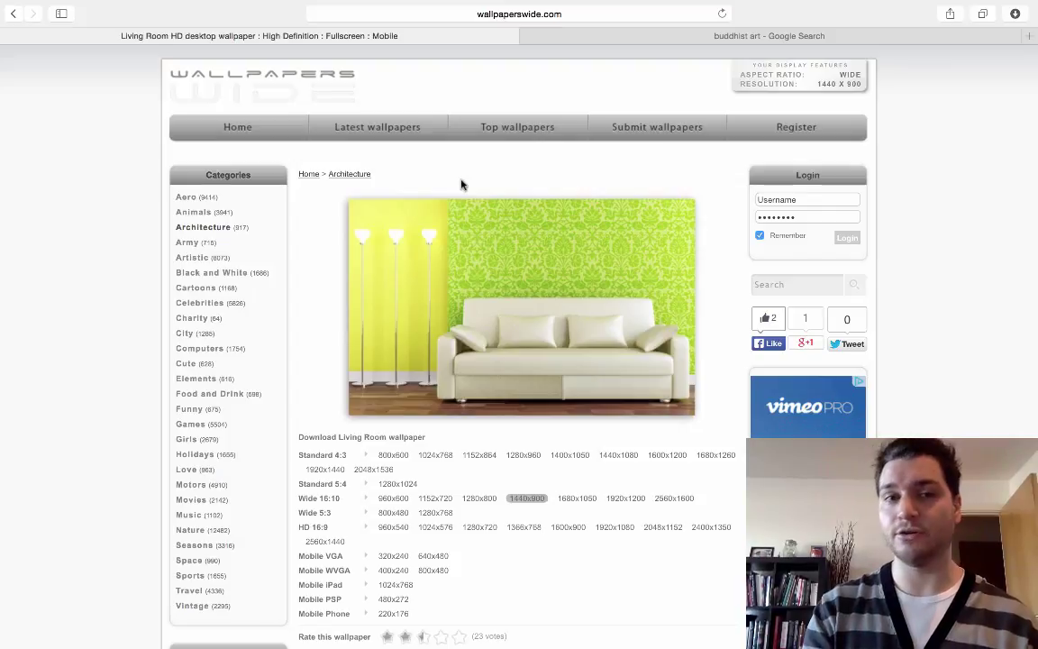
key("F3")
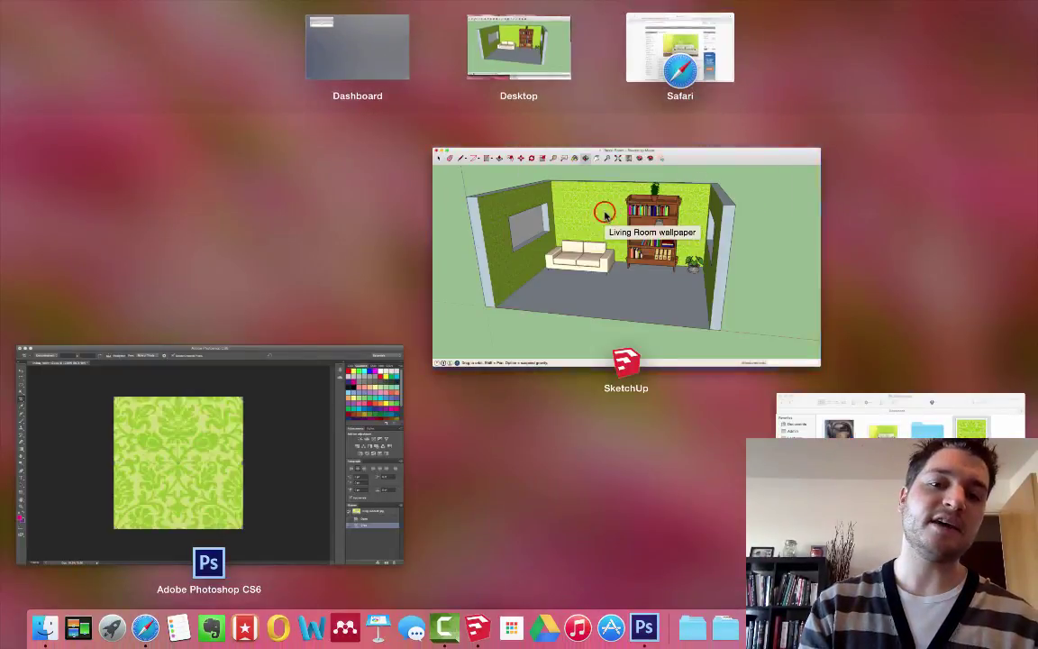
left_click_drag(604, 214, 449, 266)
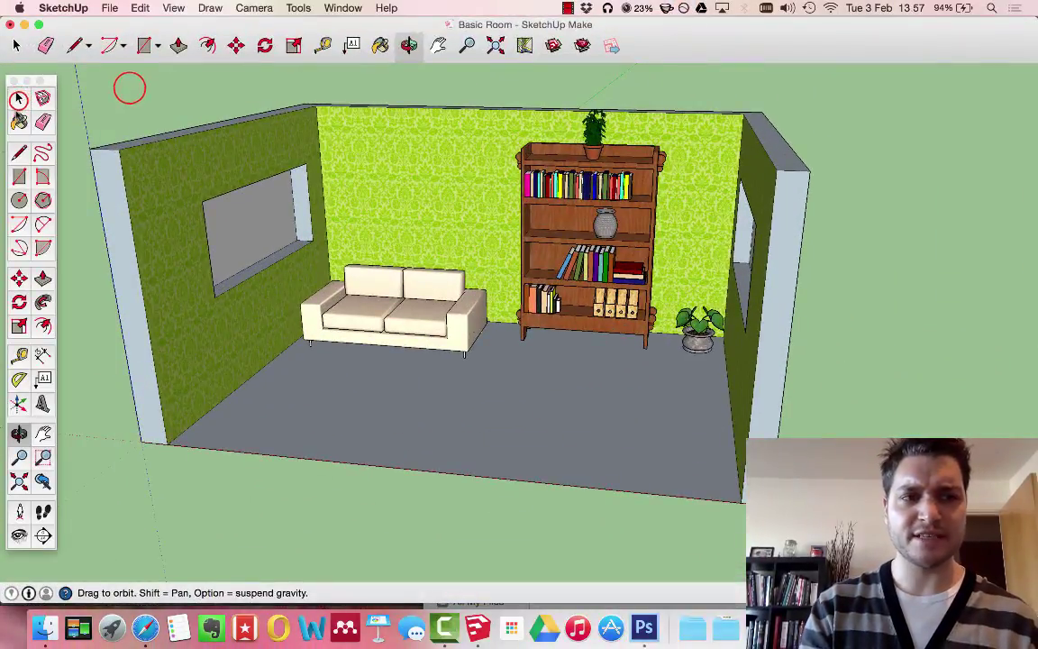
key("space")
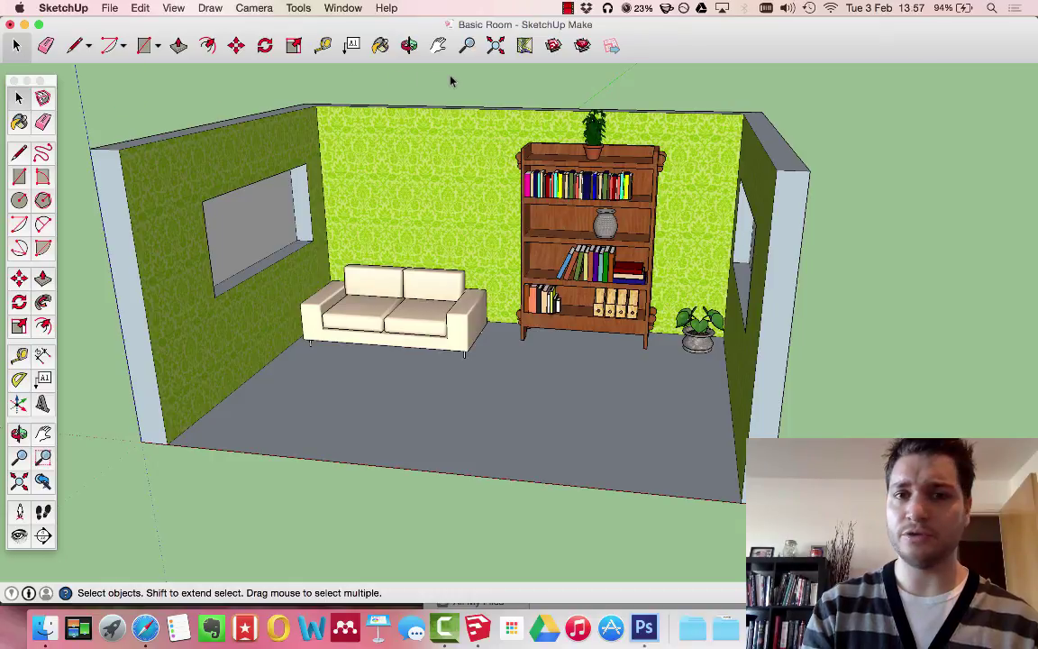
key("F3")
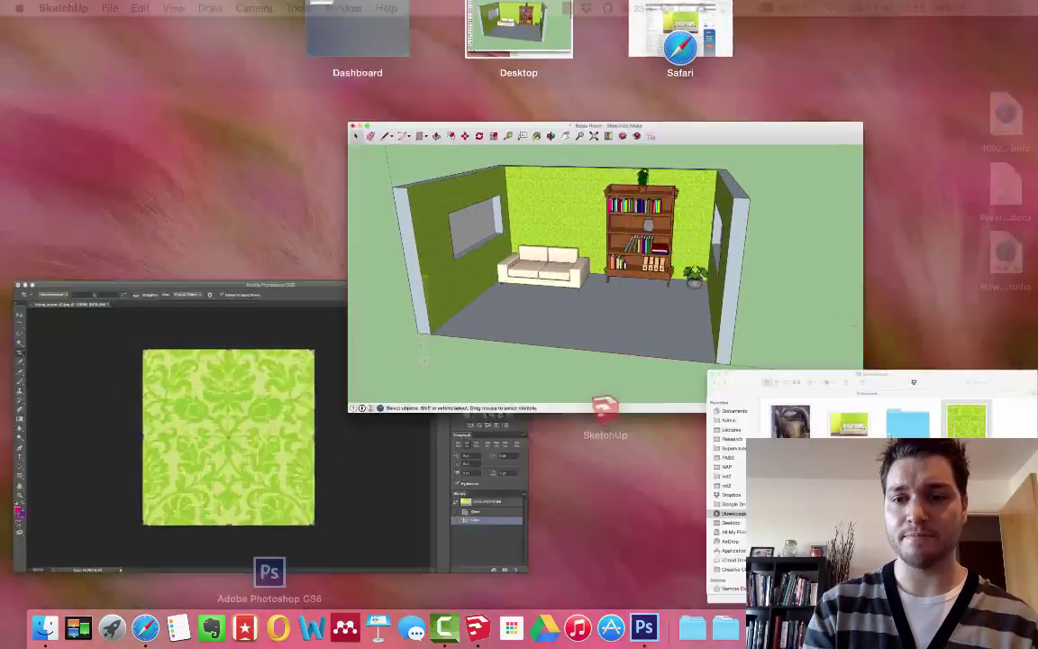
- Open living_room-t2.jpg from Downloads in Adobe Photoshop CS6
left_click(730, 401)
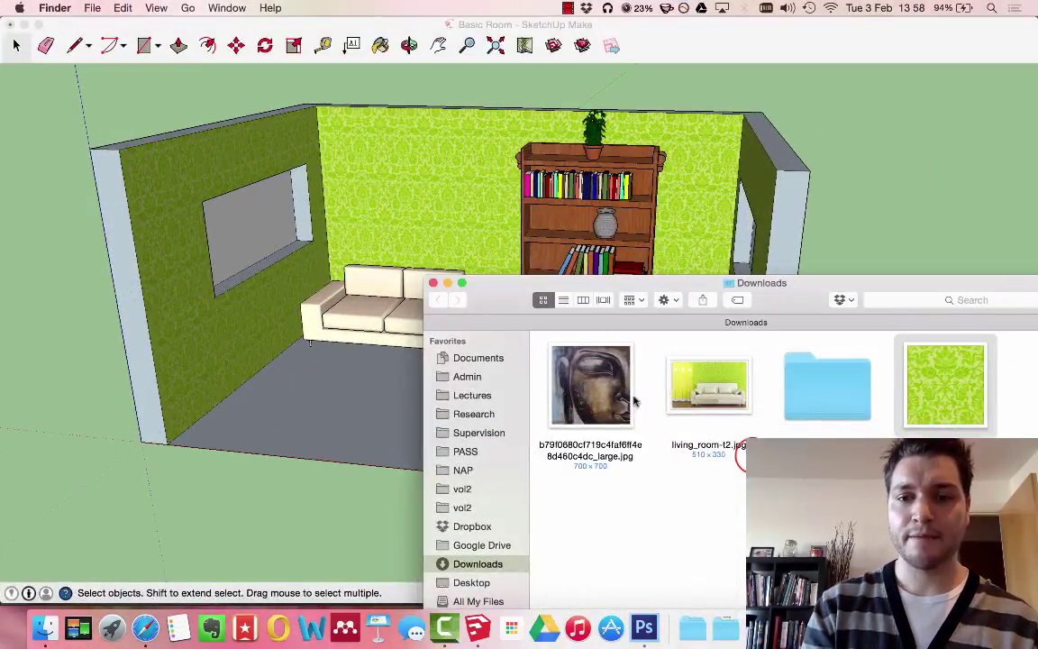
right_click(714, 385)
mouse_move(811, 346)
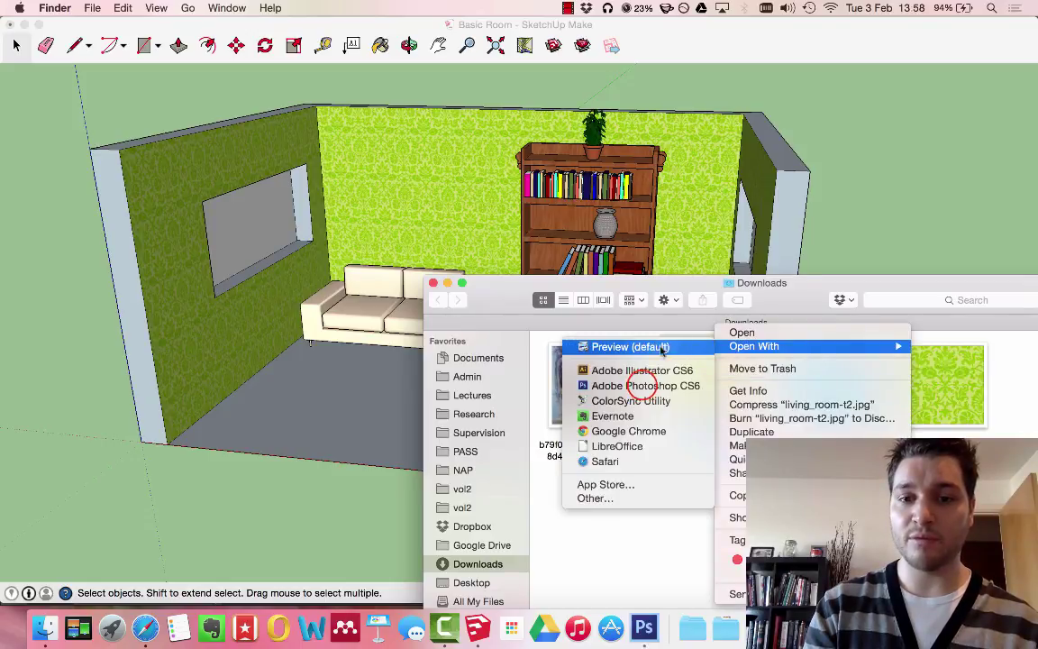
left_click(645, 385)
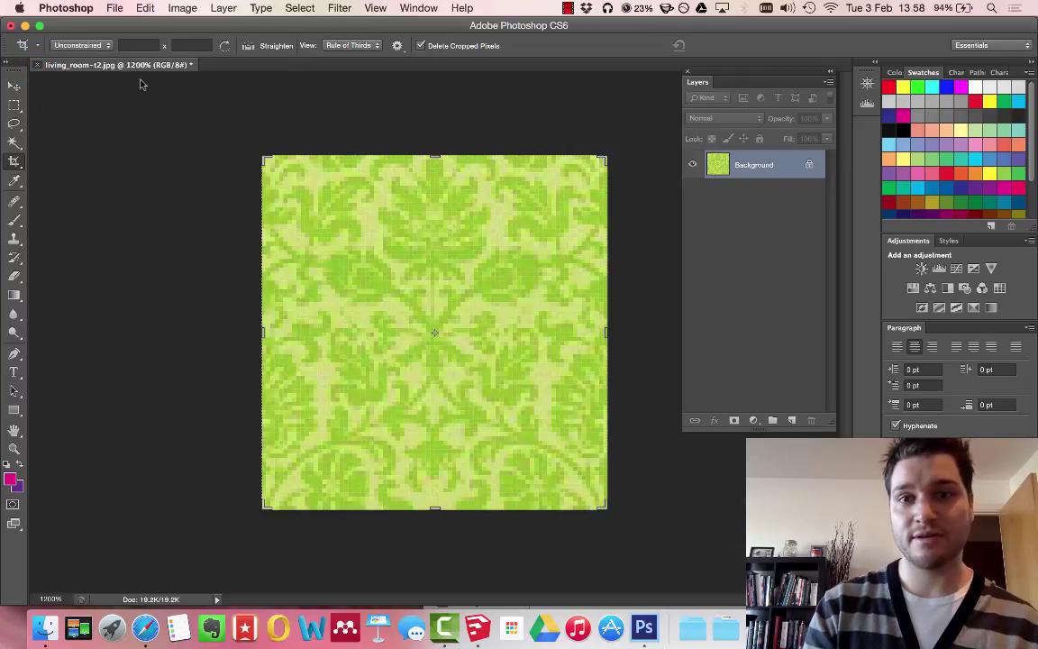
- Close the current Photoshop document without saving and reopen living_room-t2.jpg
key("super+w")
left_click(491, 226)
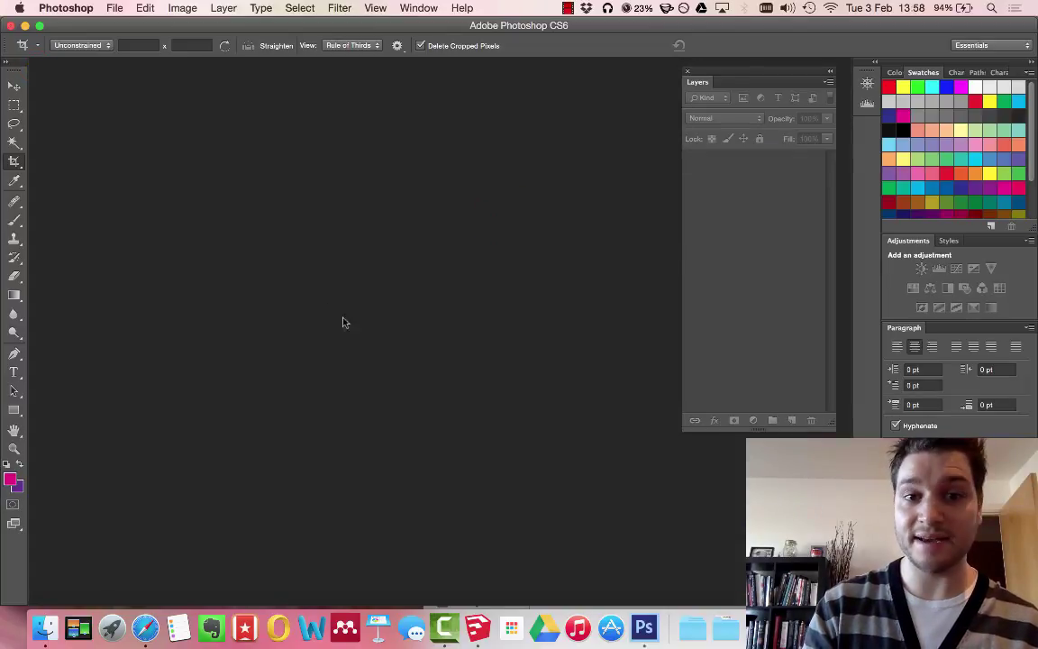
key("ctrl+Up")
left_click(901, 232)
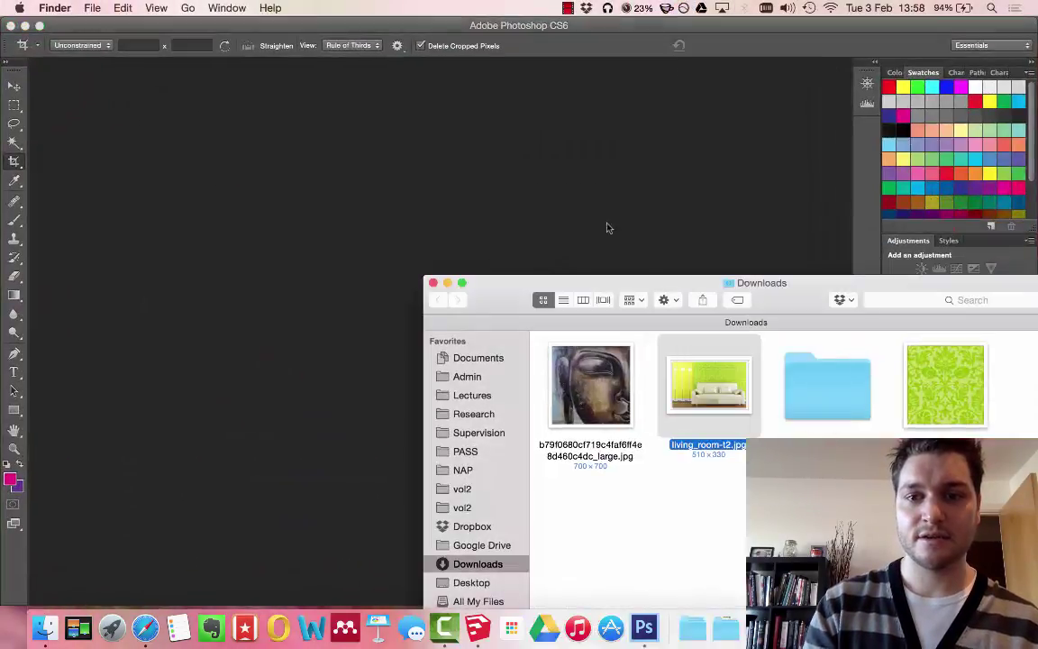
right_click(747, 387)
mouse_move(786, 346)
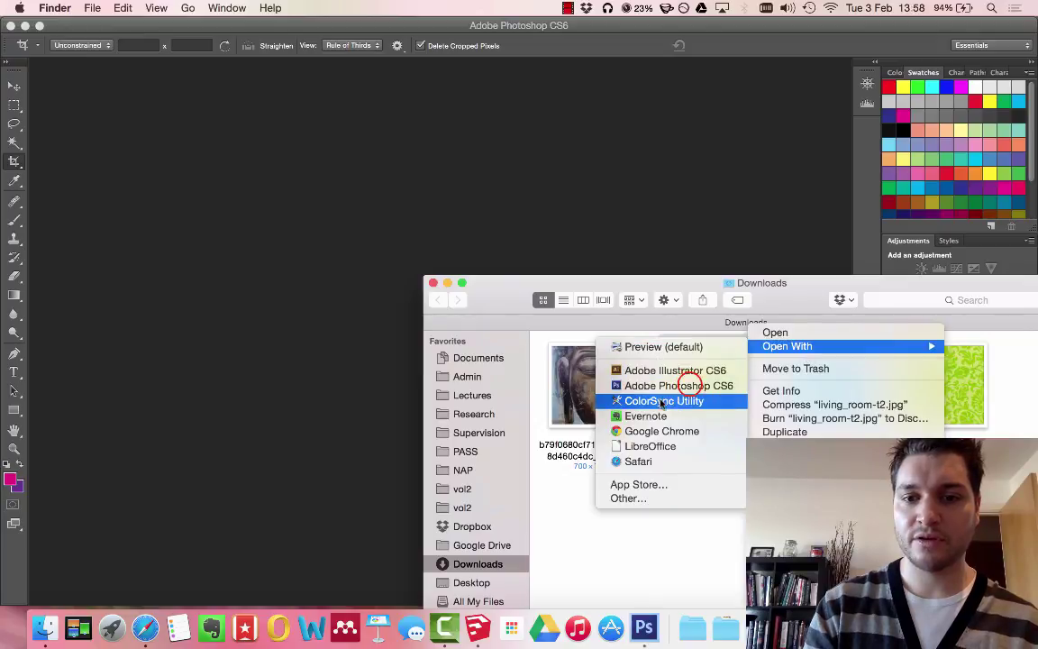
left_click(631, 385)
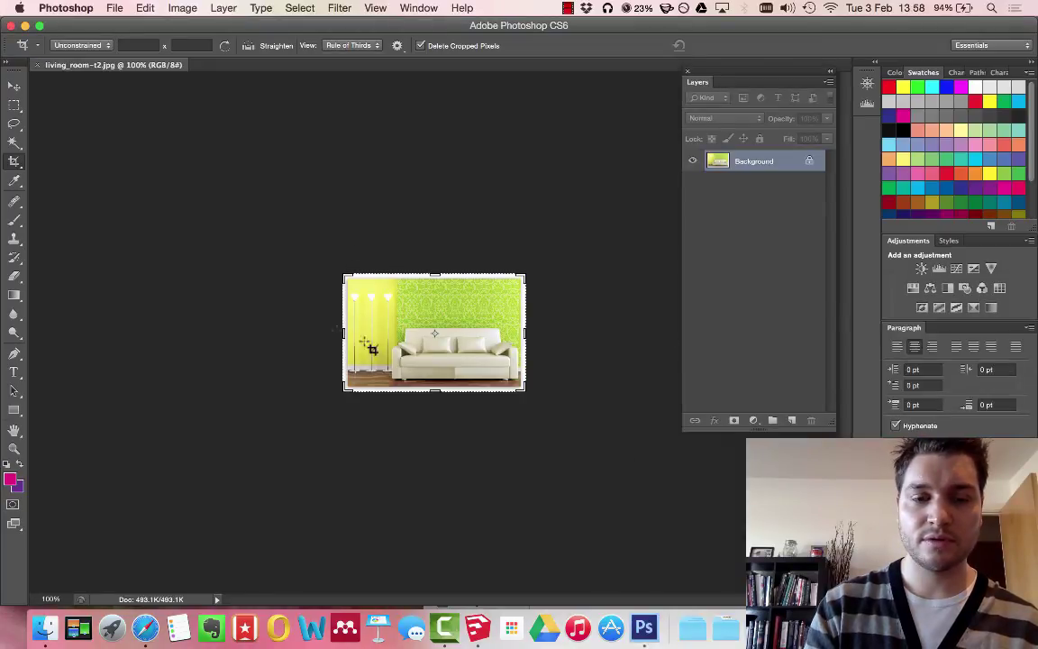
- Zoom in twice on the living room photo and scroll to the wall area
key("super+equal")
key("super+equal")
key("super+equal")
key("super+equal")
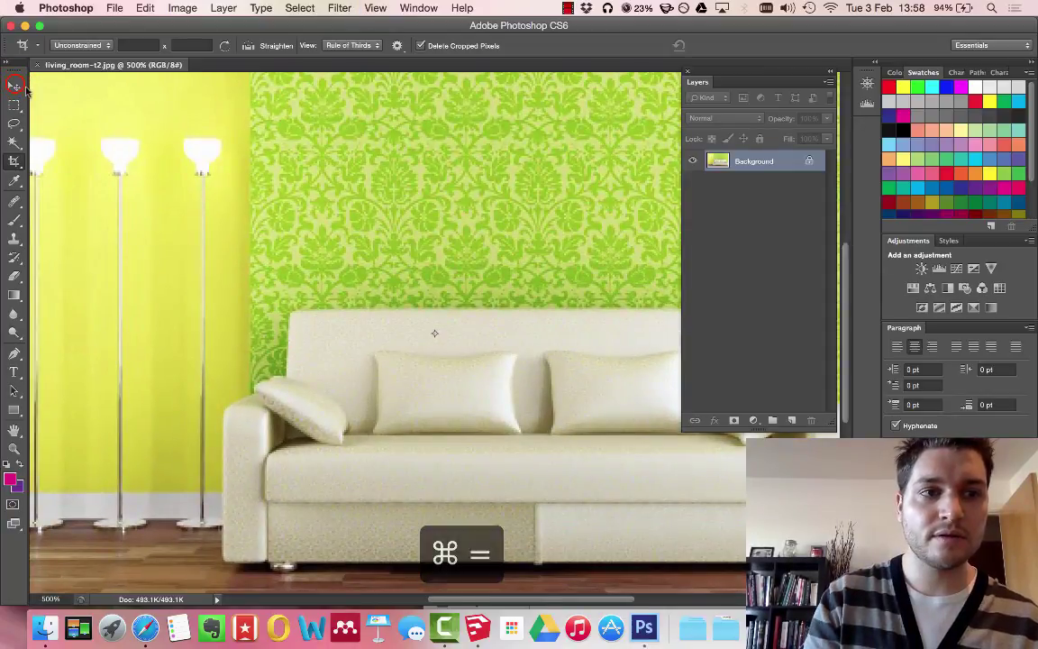
left_click(16, 86)
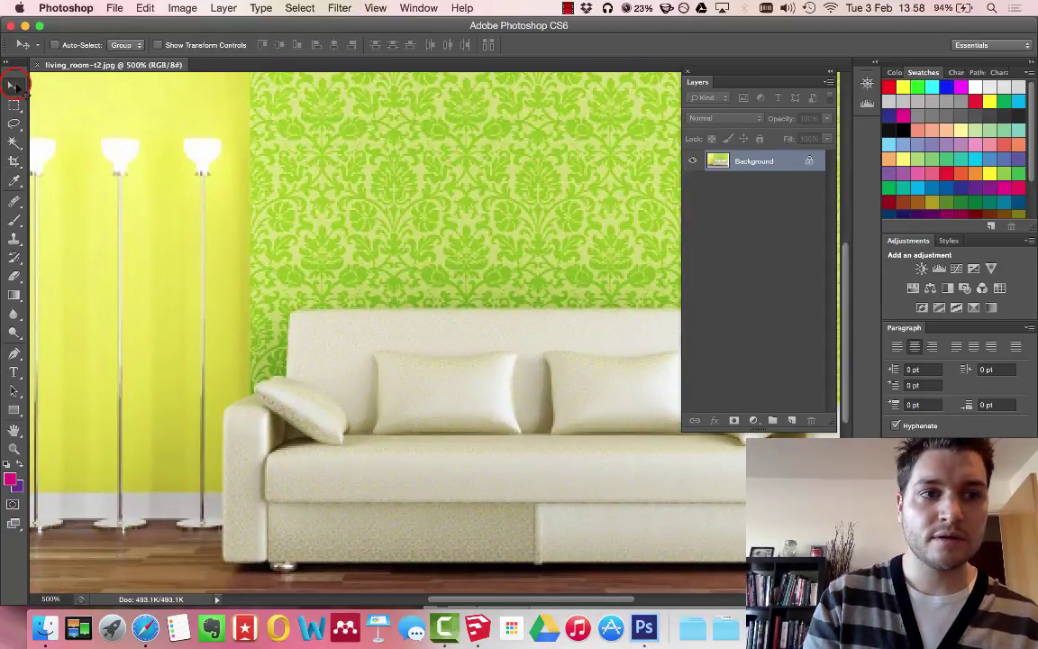
key("super+equal")
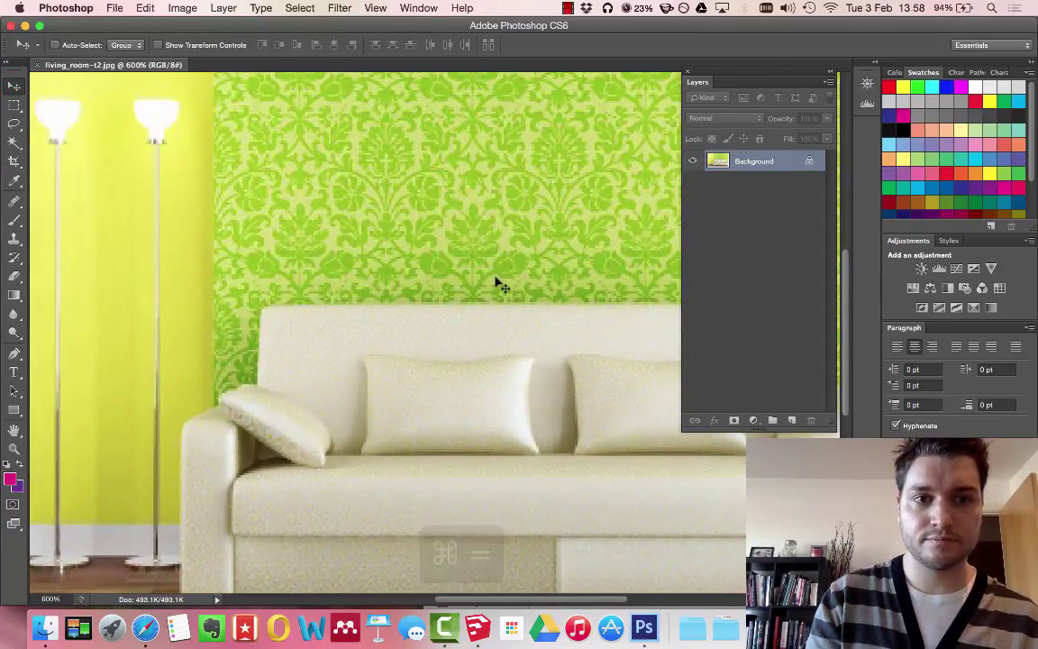
scroll(333, 274, "left", 8)
scroll(333, 275, "up", 5)
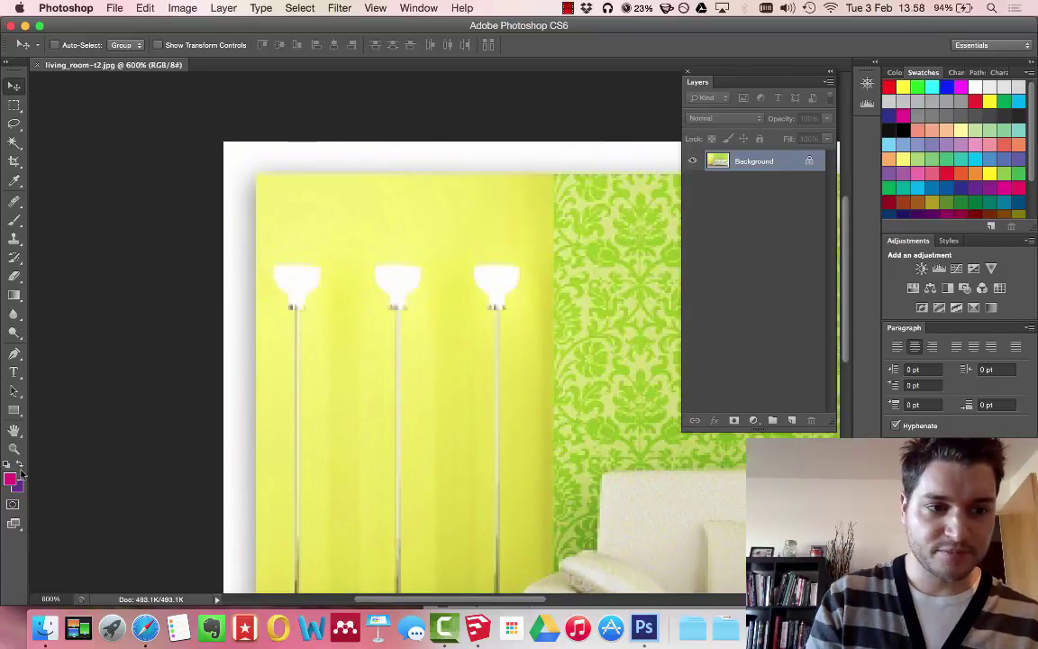
- Sample the yellow wall with the Eyedropper, reading RGB 246, 245, 103 (hex f6f567)
left_click(15, 178)
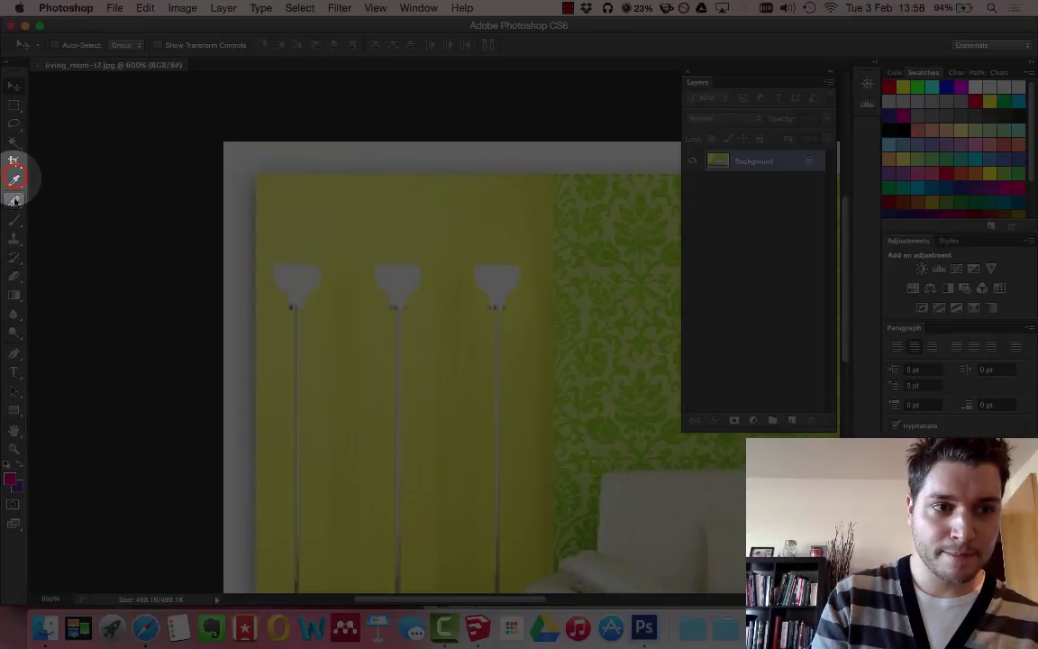
left_click(16, 180)
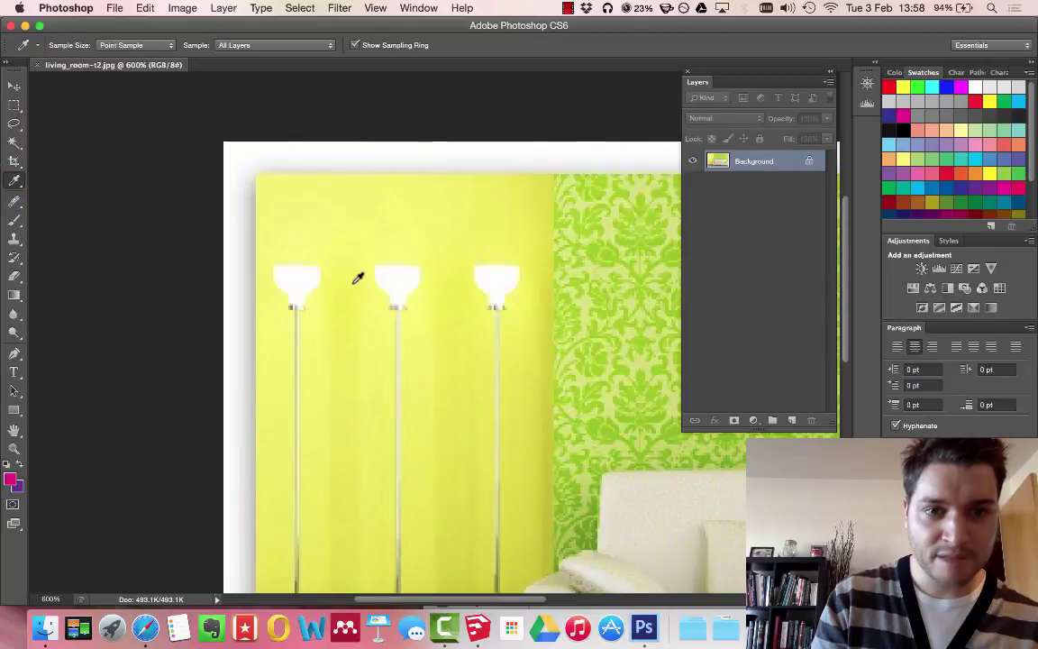
left_click(412, 194)
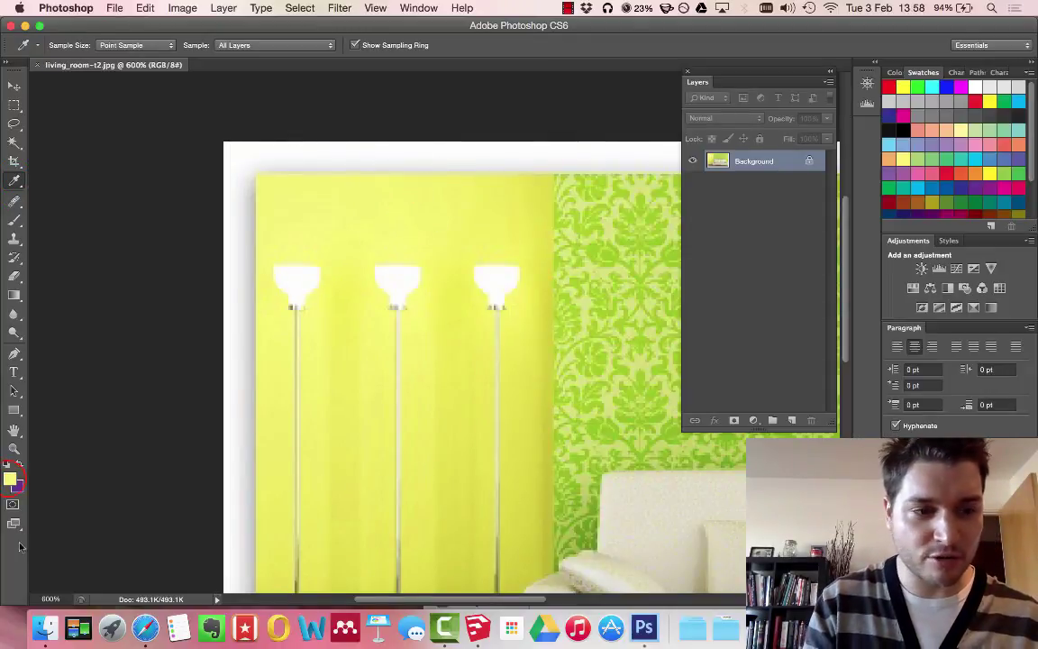
left_click(9, 480)
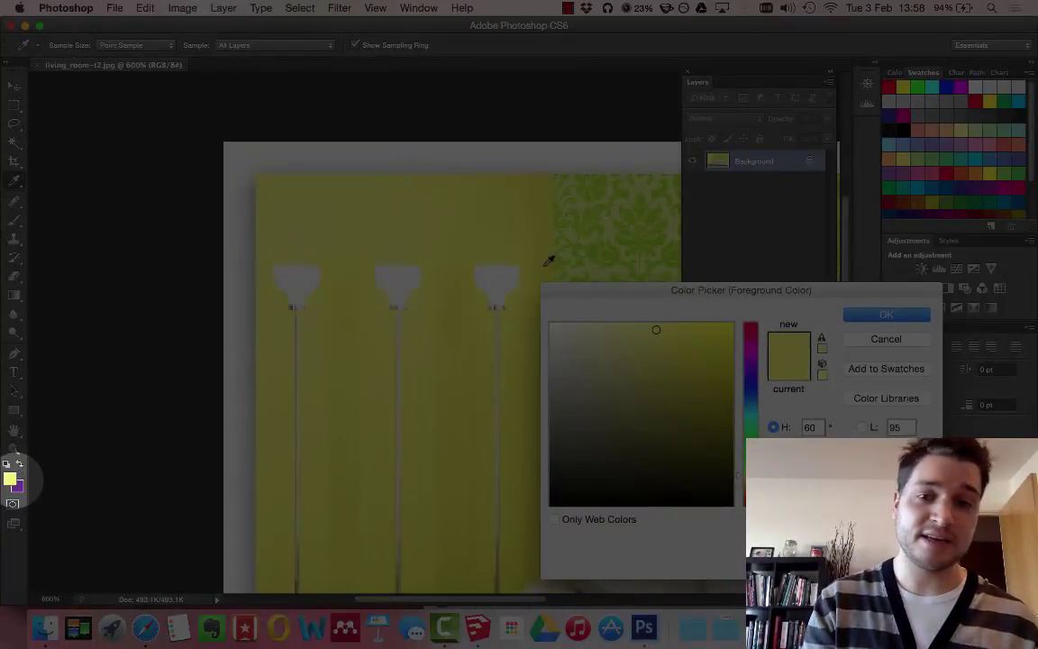
left_click_drag(843, 290, 662, 210)
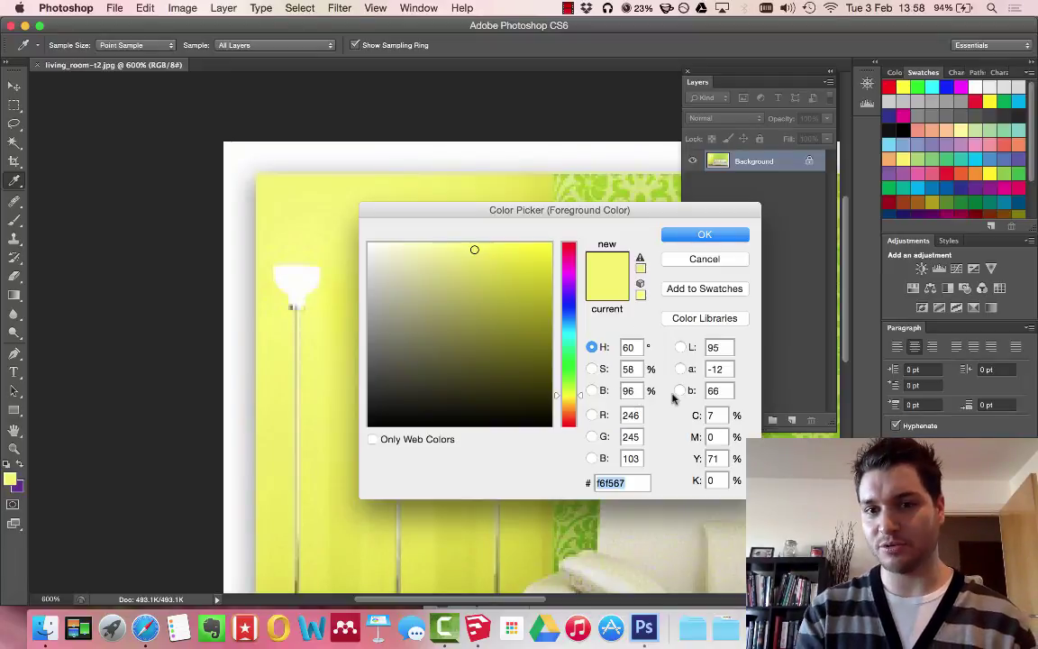
key("ctrl+Up")
- Open SketchUp's Colors panel via the Paint Bucket and keep RGB Sliders showing 245, 255, 76
left_click(219, 255)
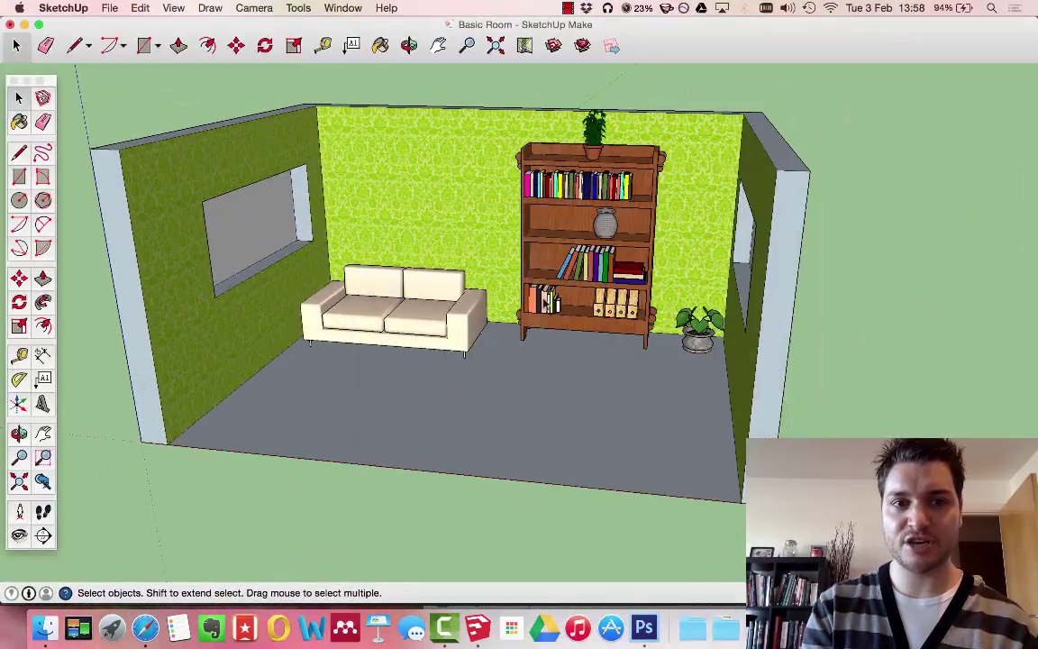
left_click(379, 45)
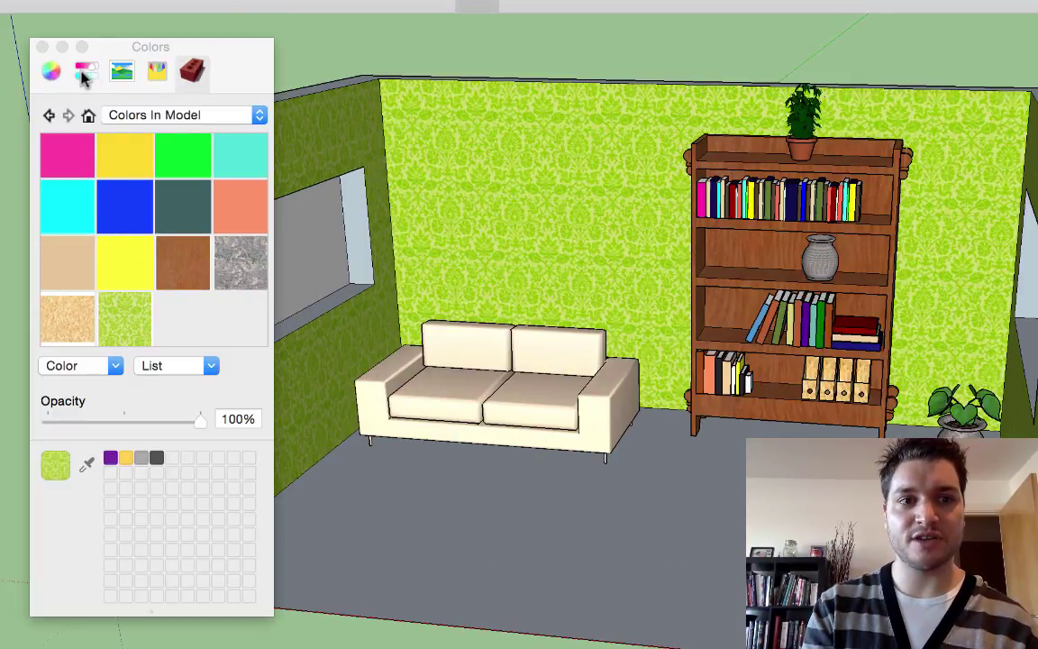
left_click(82, 74)
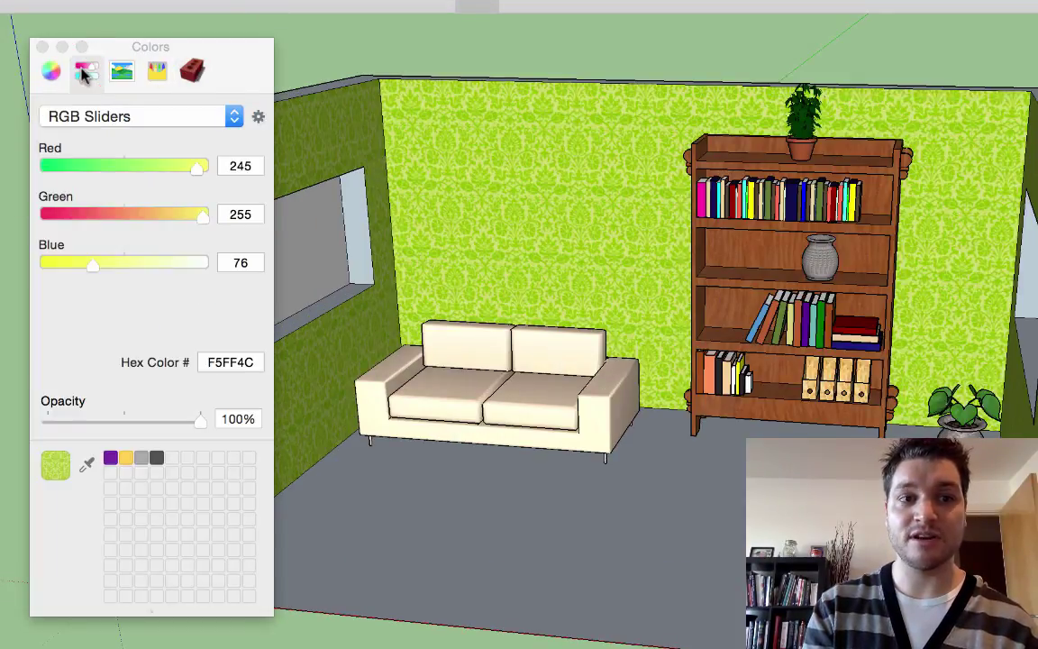
left_click(113, 111)
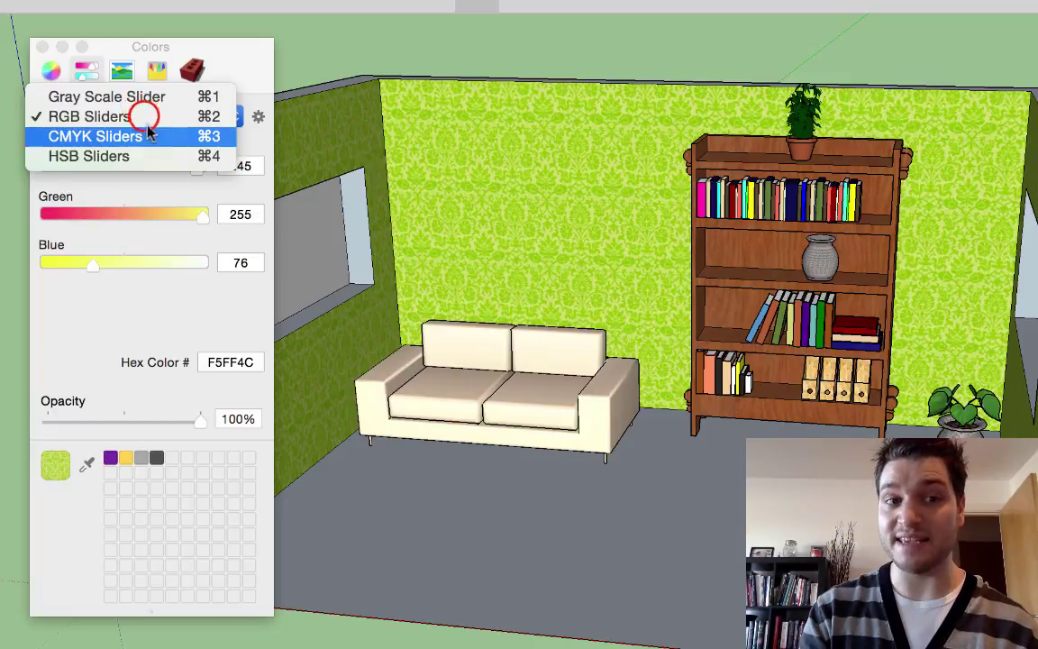
left_click(144, 117)
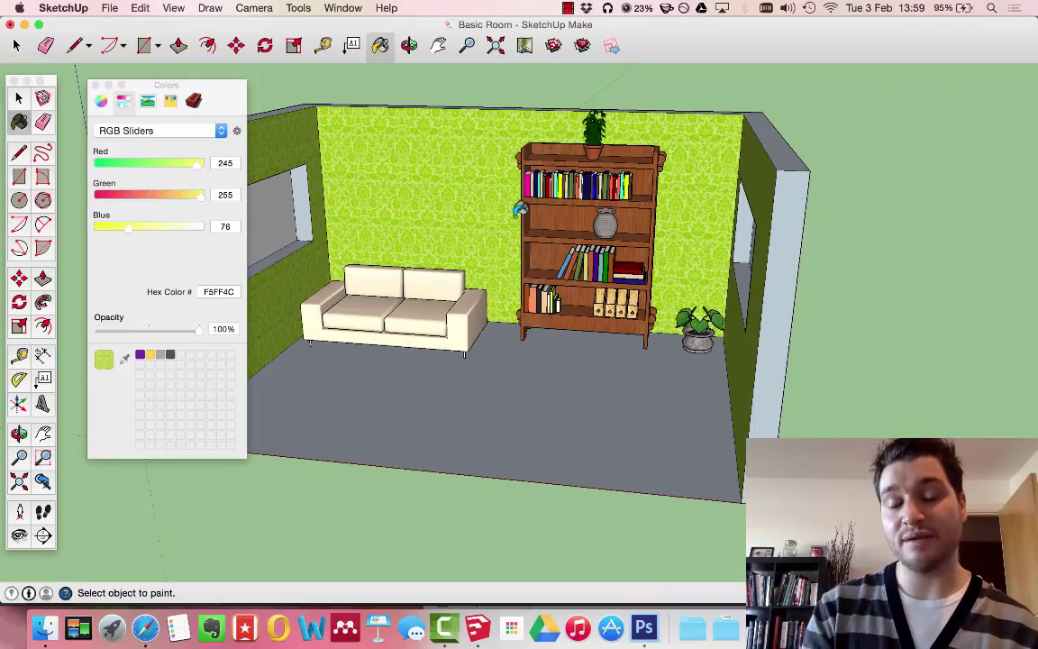
- Enter RGB 246, 245, 103 into SketchUp's Red, Green and Blue slider fields
key("ctrl+Up")
left_click(707, 491)
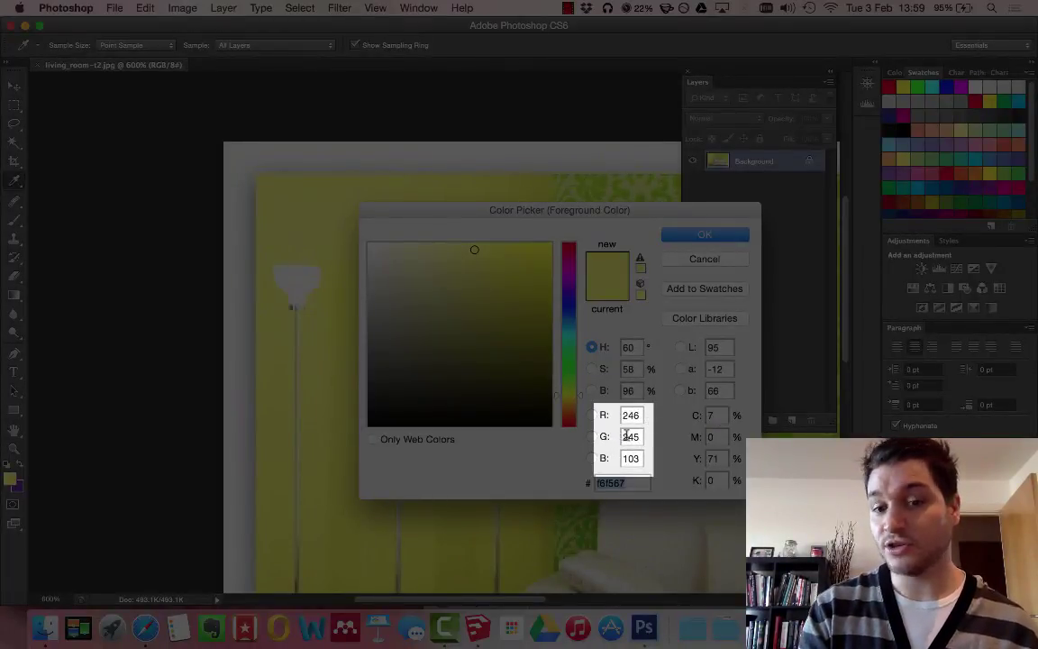
key("ctrl+Up")
left_click(338, 251)
left_click(231, 163)
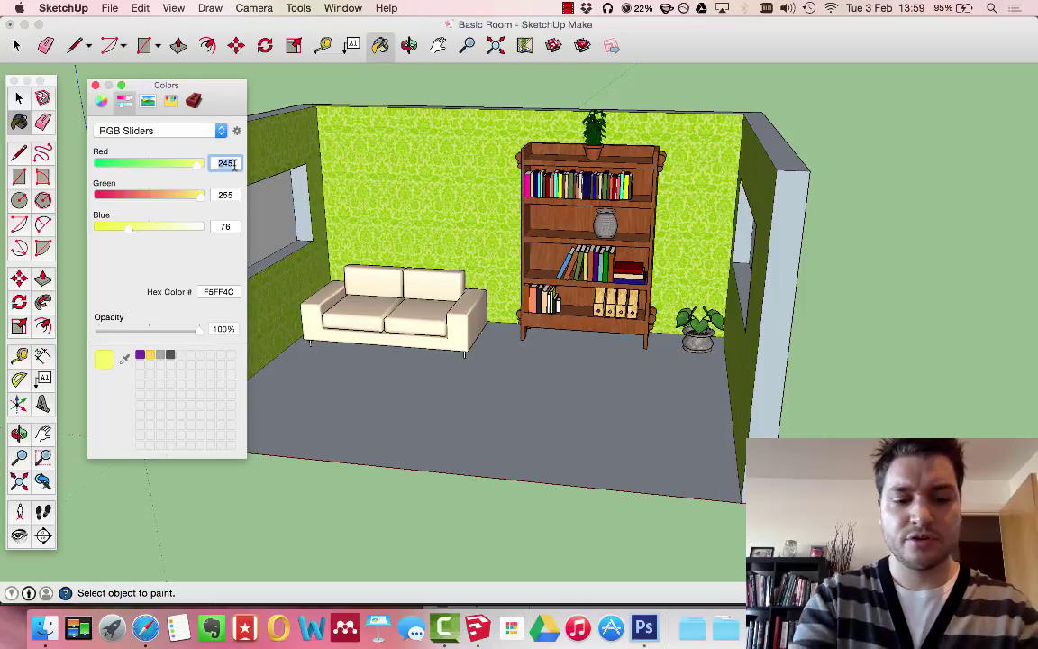
type("246")
left_click(228, 194)
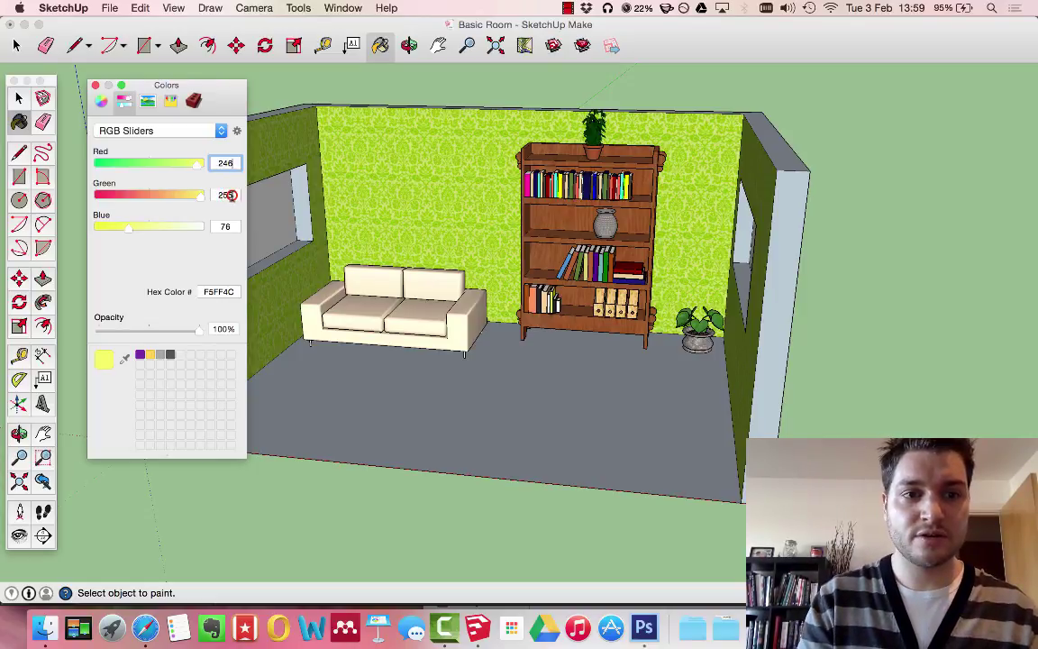
type("245")
left_click(227, 226)
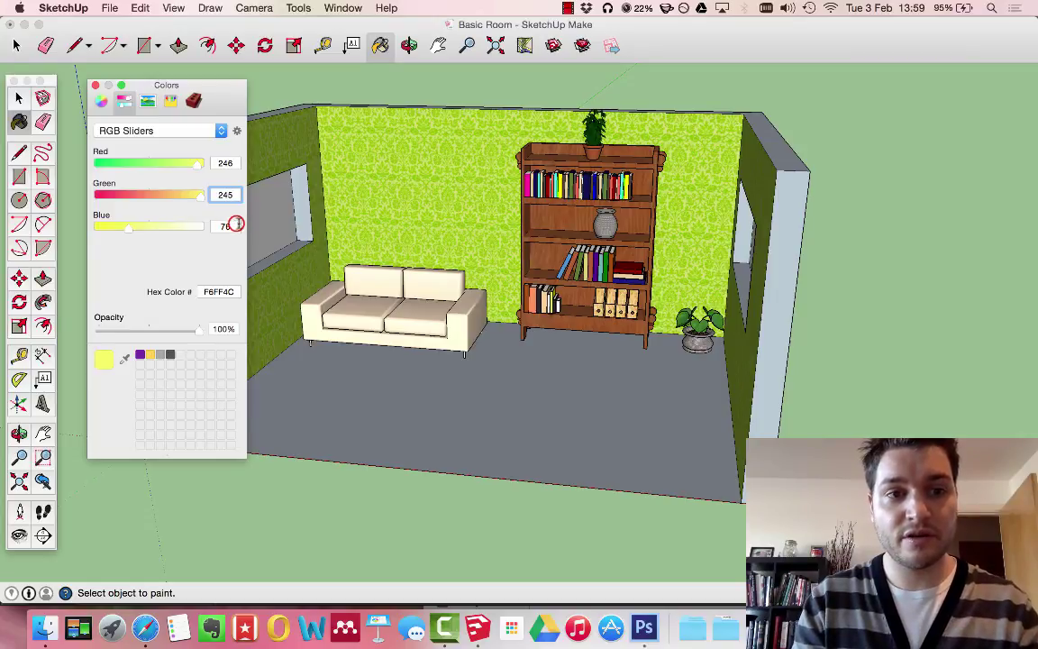
type("103")
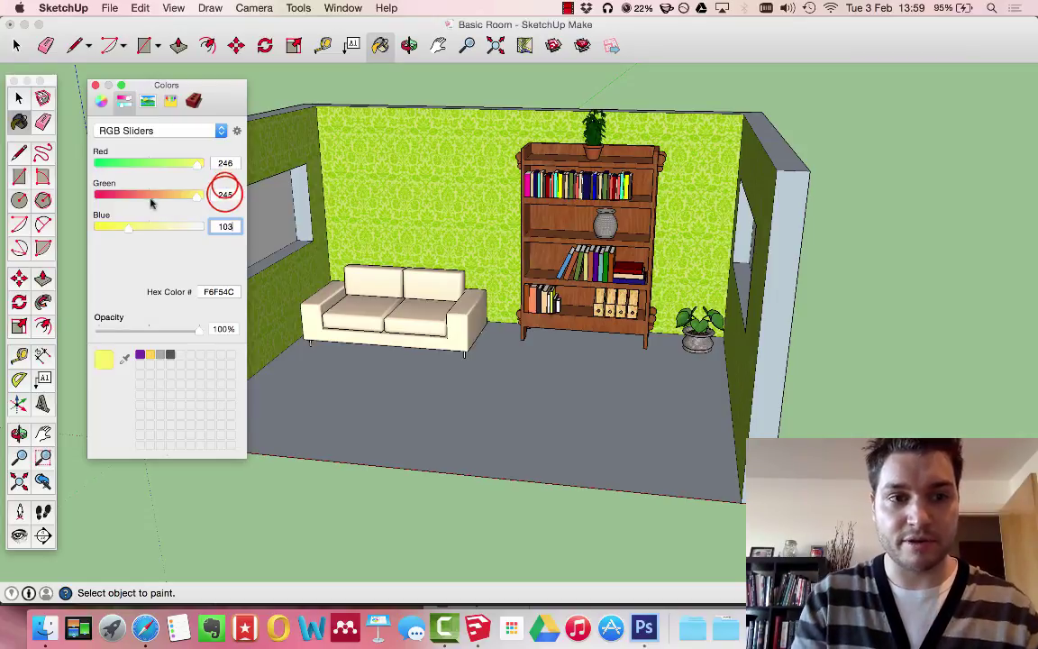
left_click(225, 194)
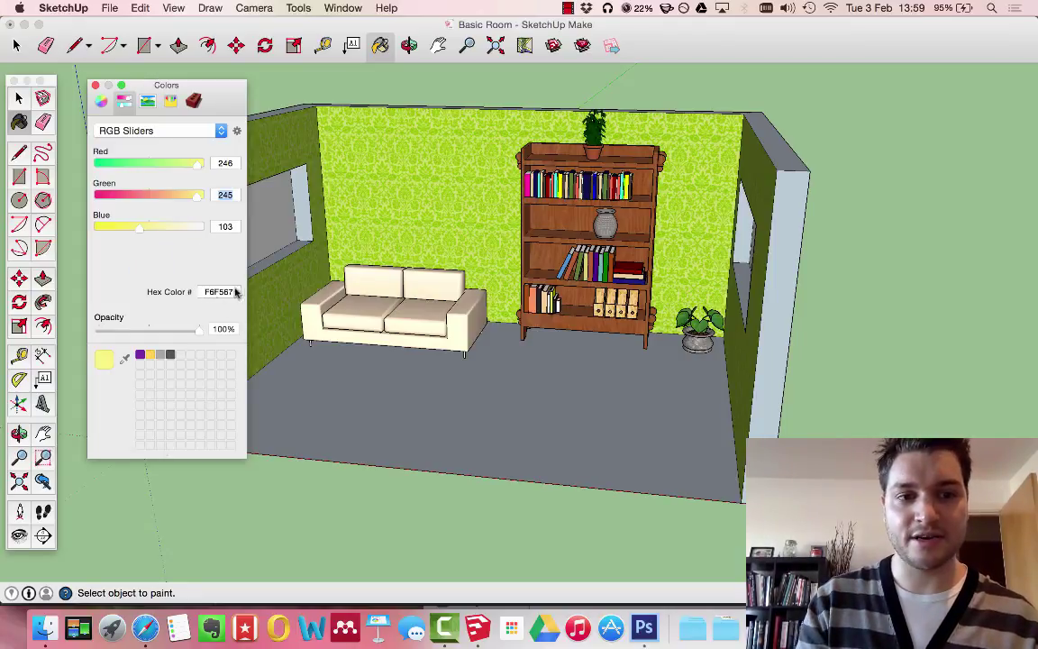
- Copy hex f6f567 from Photoshop's Color Picker and paste it into SketchUp's Hex Color field
key("ctrl+Up")
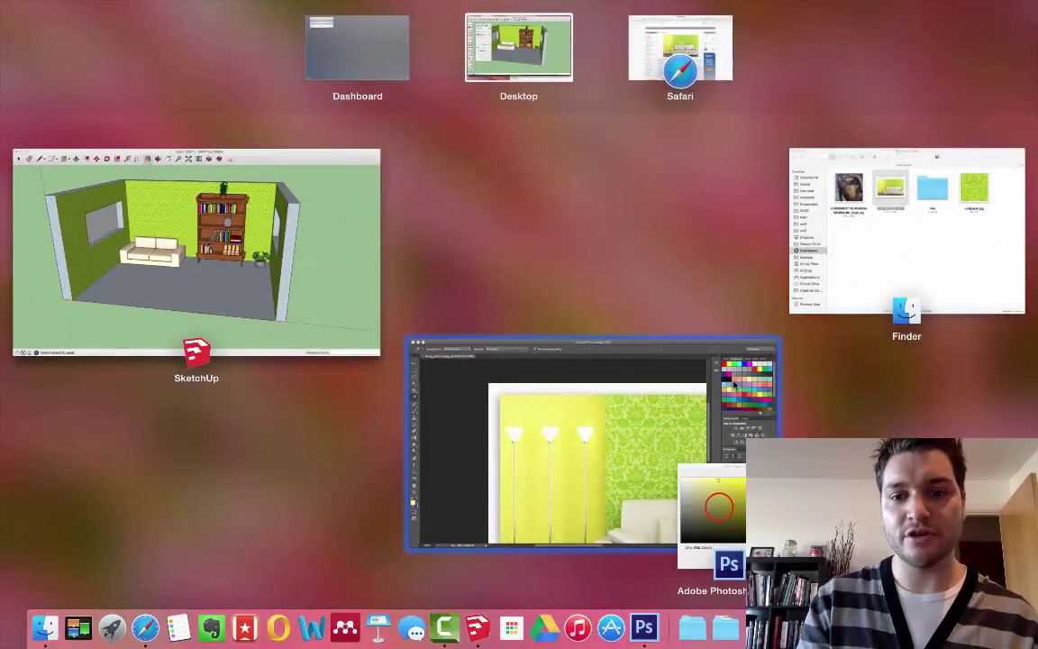
left_click(703, 586)
double_click(628, 482)
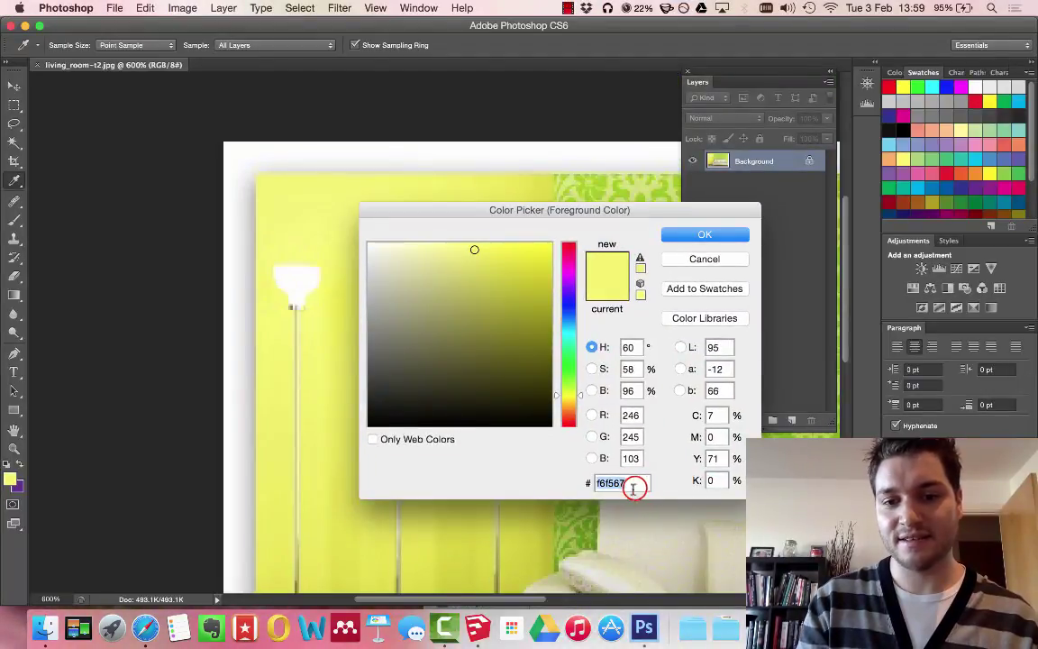
key("super+c")
key("ctrl+Up")
left_click(391, 225)
left_click(236, 291)
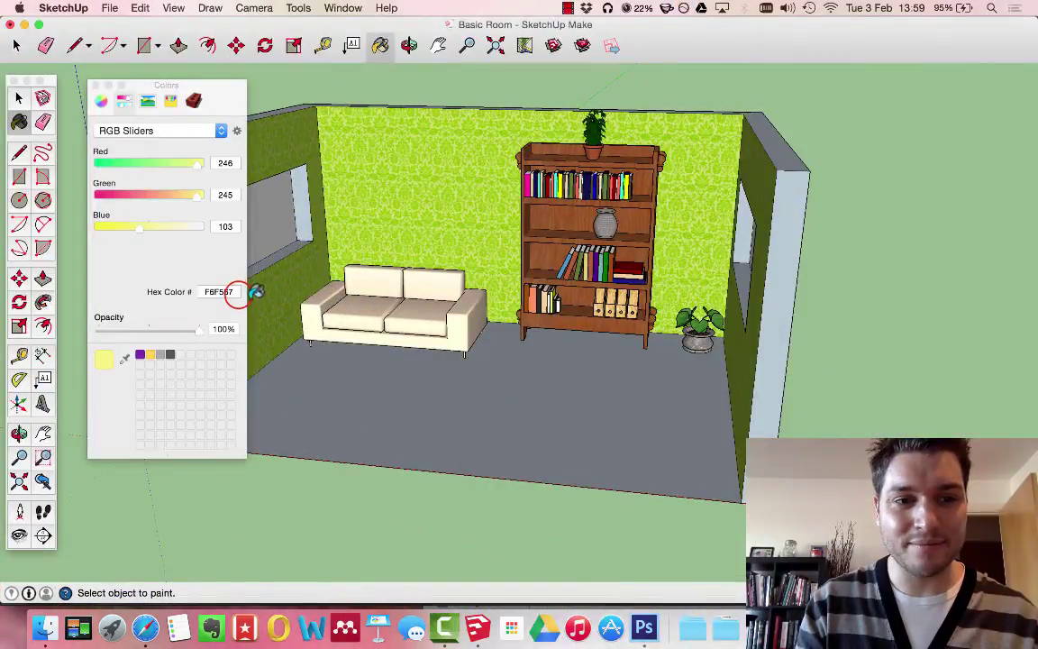
double_click(215, 290)
key("super+v")
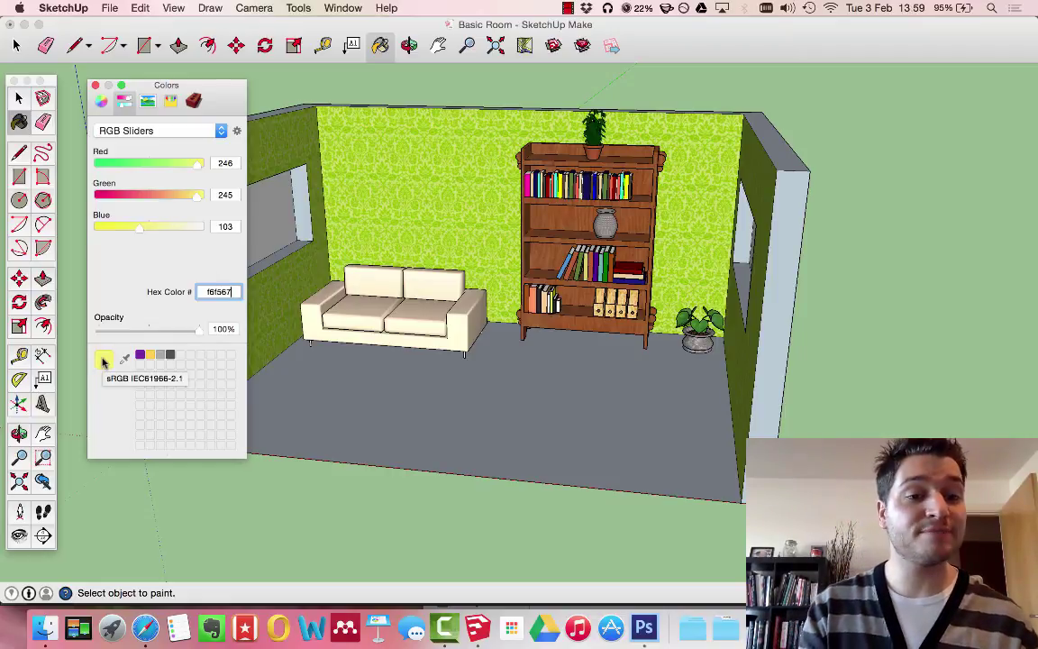
left_click(208, 100)
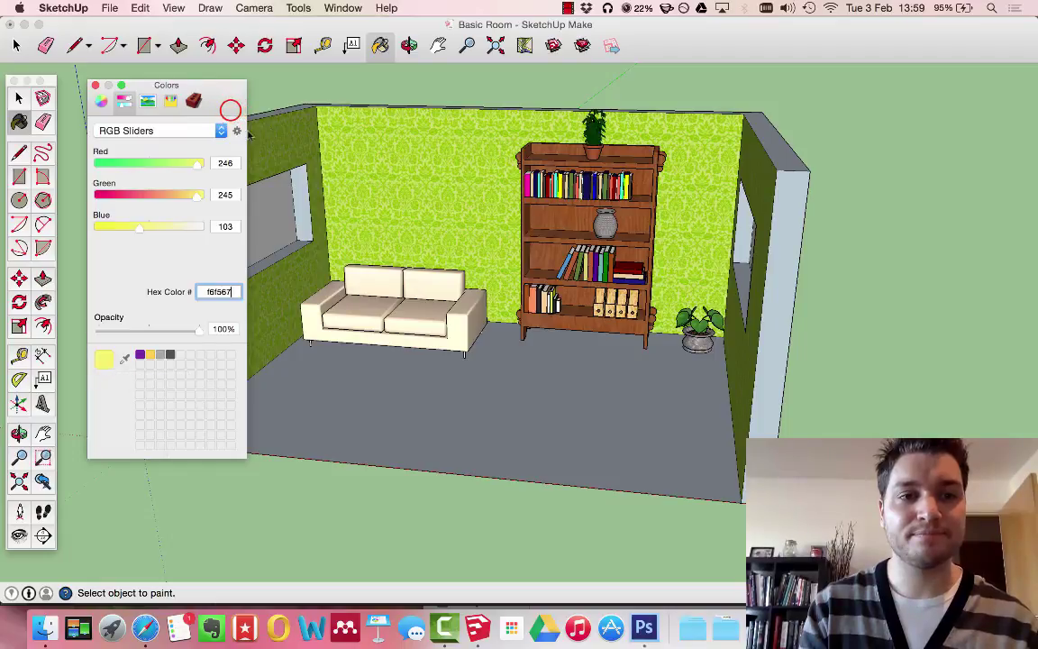
- Paint the left and right walls pale yellow f6f567, then orbit to check them
left_click(382, 45)
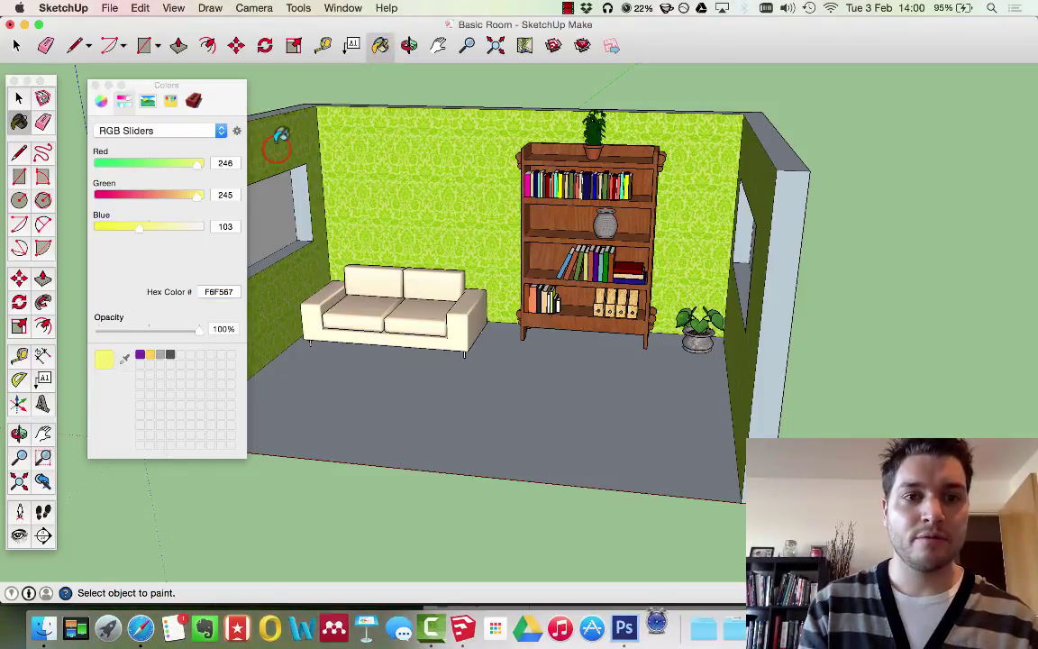
left_click(935, 130)
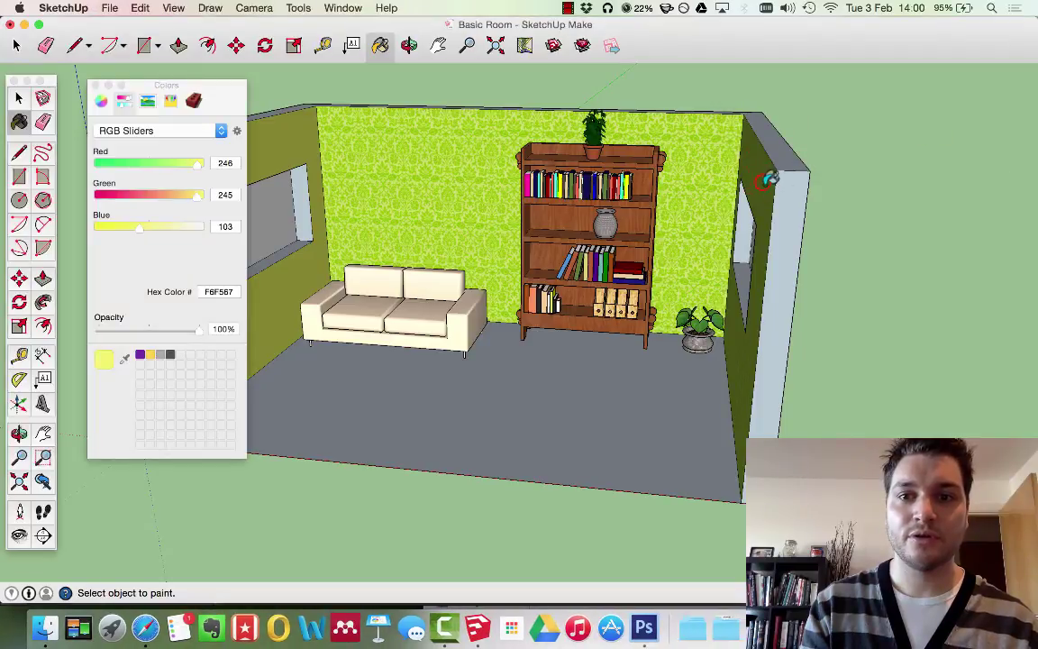
left_click(416, 47)
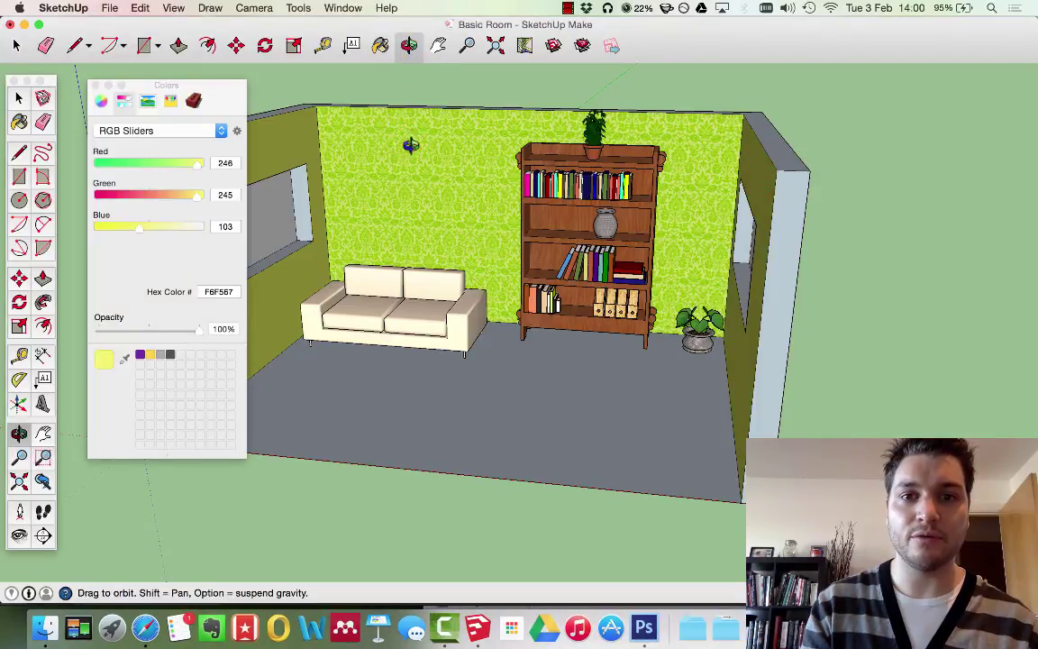
left_click_drag(410, 143, 436, 244)
key("ctrl+Up")
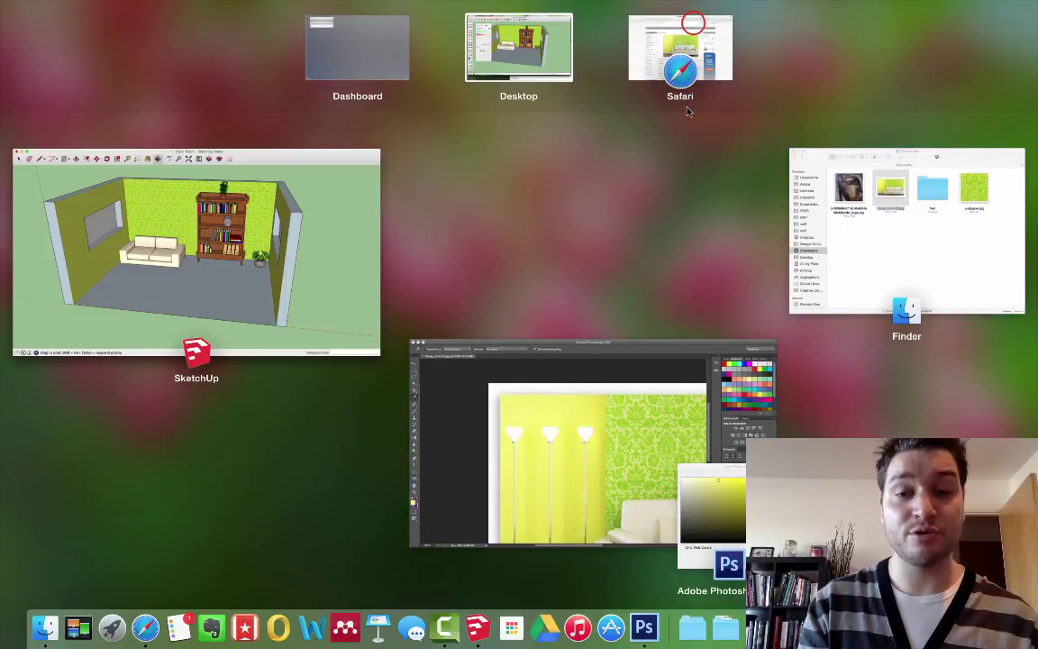
left_click(628, 42)
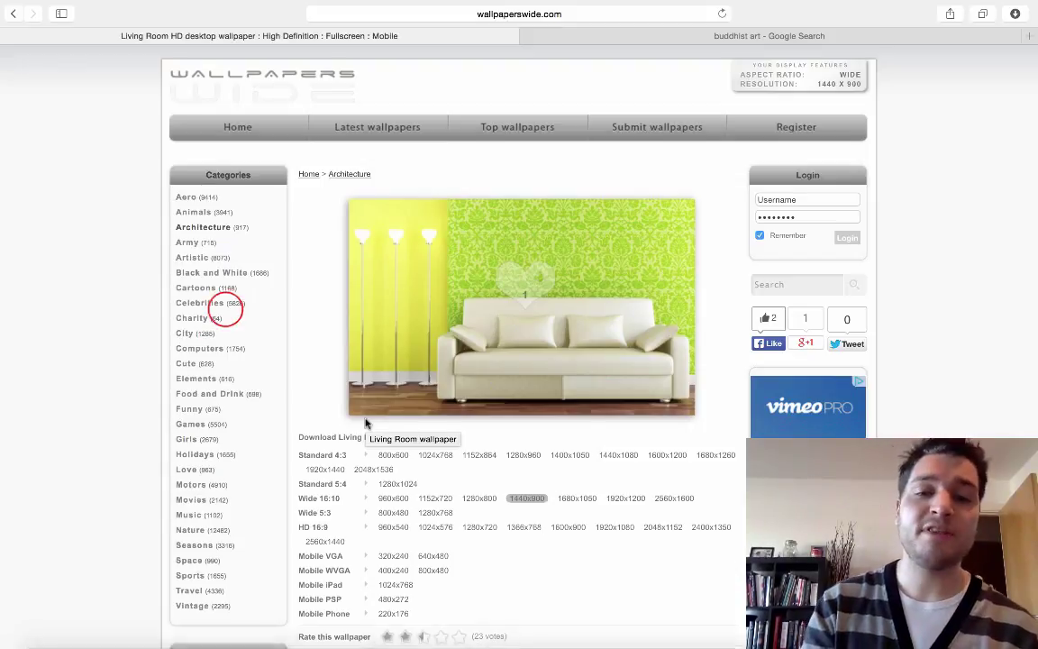
key("ctrl+Up")
left_click(225, 305)
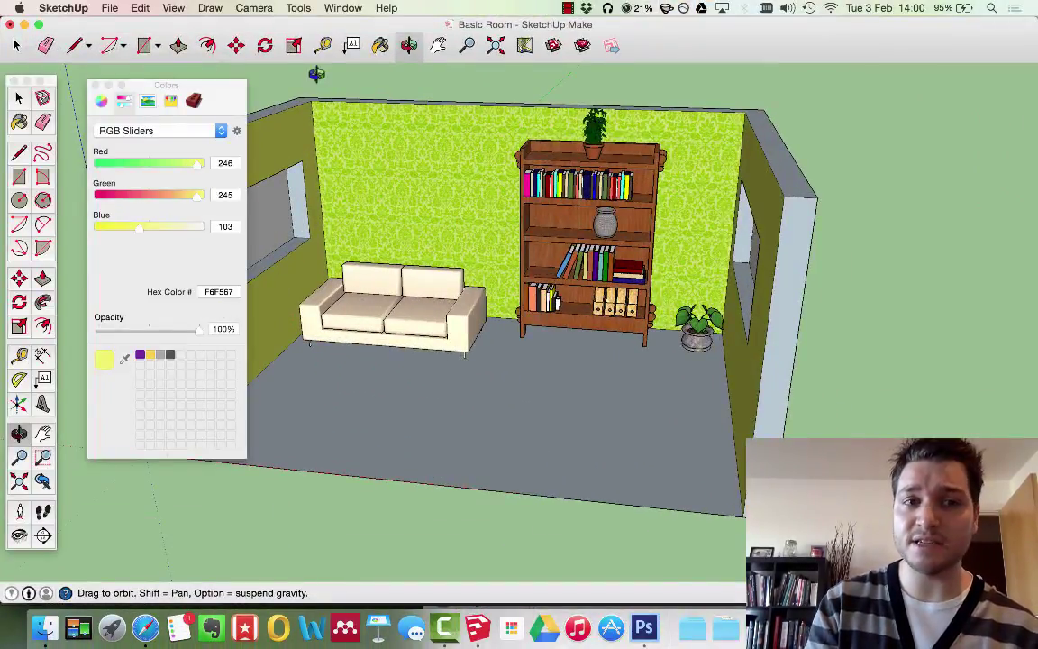
- Select the Wood material collection in the Color Palettes list, glancing at Safari's reference
left_click(194, 100)
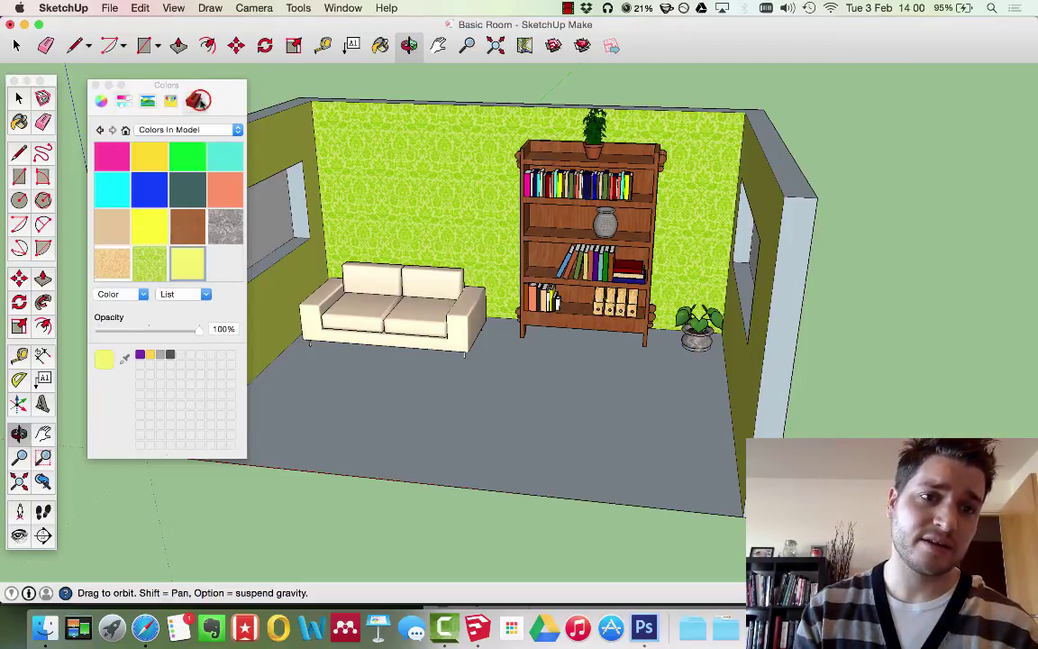
left_click(229, 131)
left_click(229, 131)
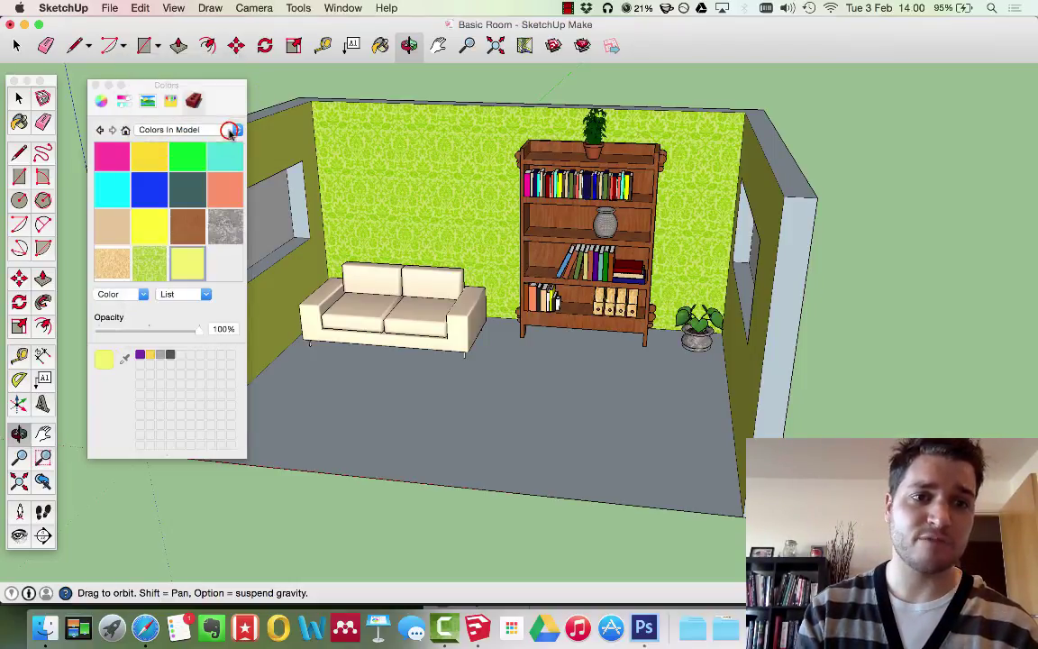
left_click(229, 130)
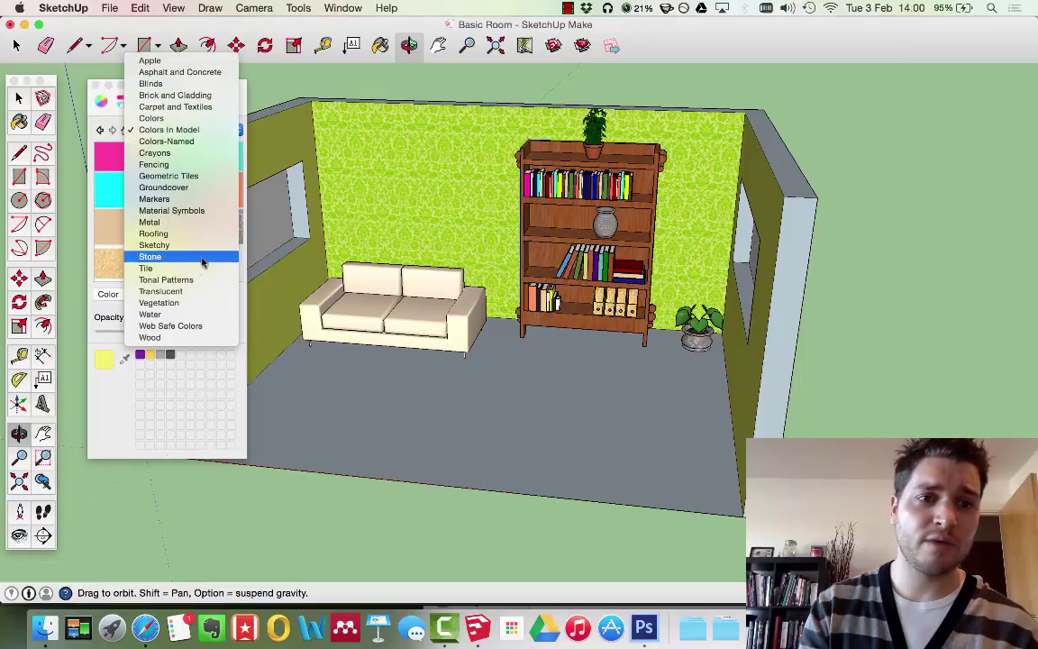
left_click(197, 338)
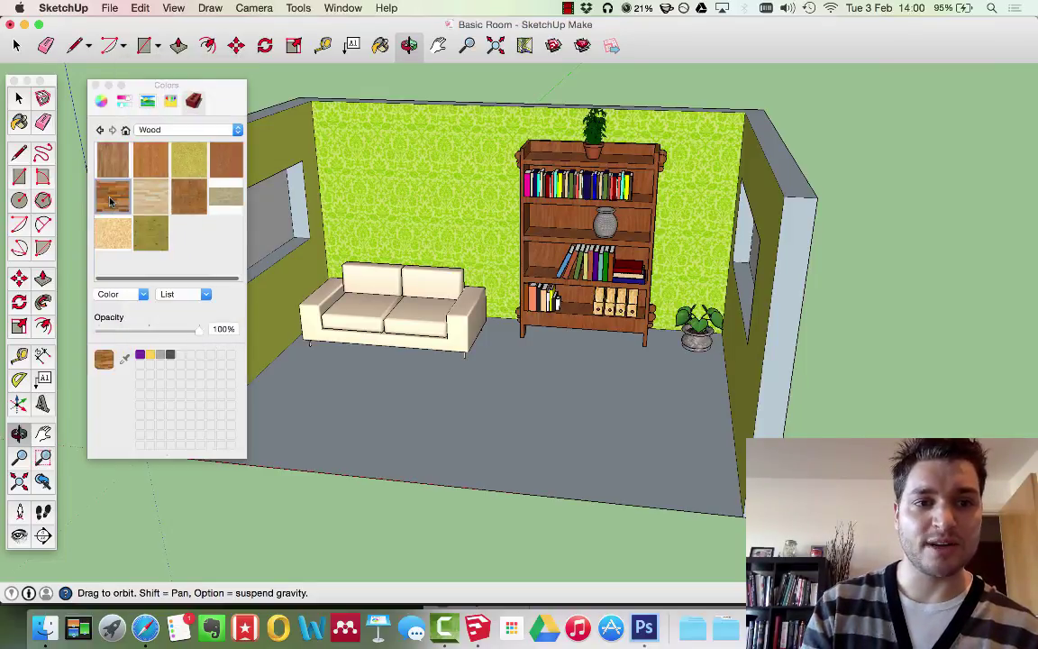
key("ctrl+Up")
left_click(664, 61)
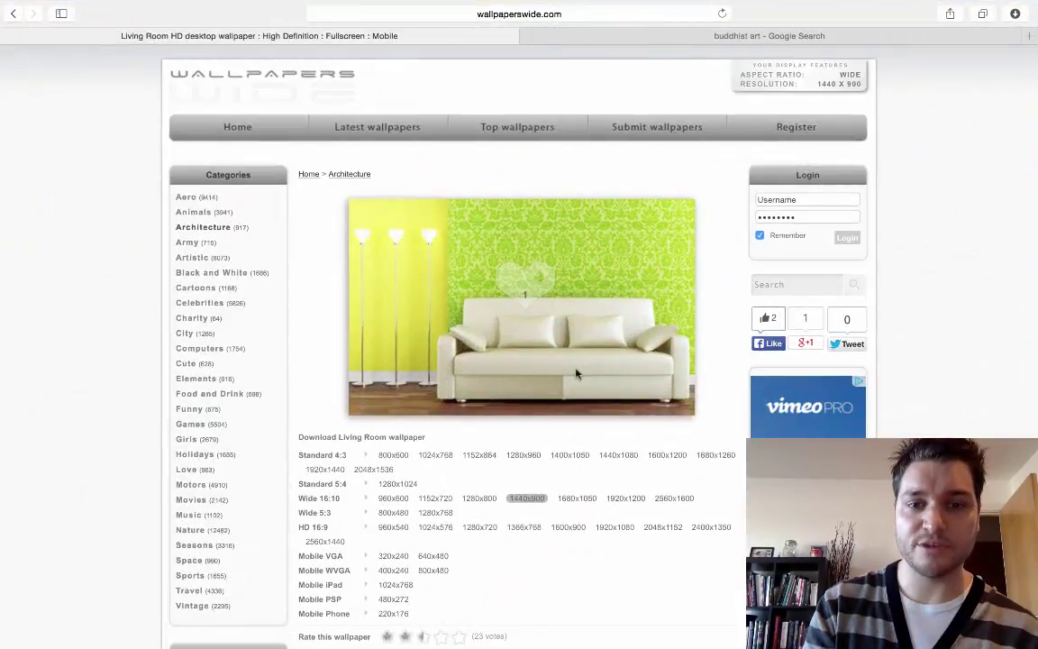
key("ctrl+Up")
left_click(246, 180)
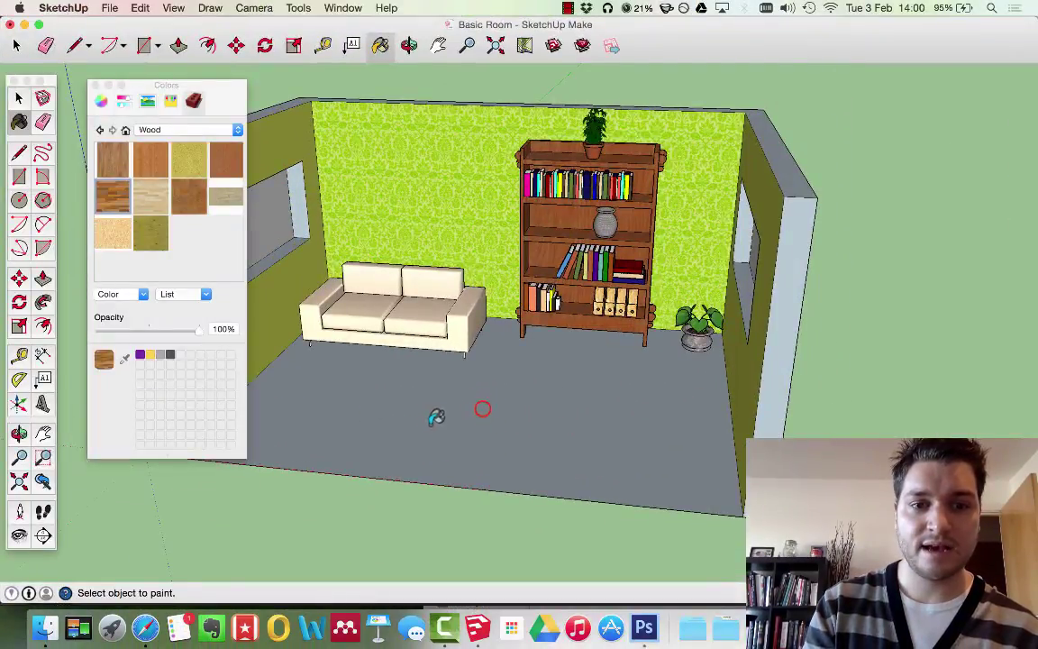
- Paint the floor with the dark wood-plank texture, close the panel and zoom out
left_click(486, 404)
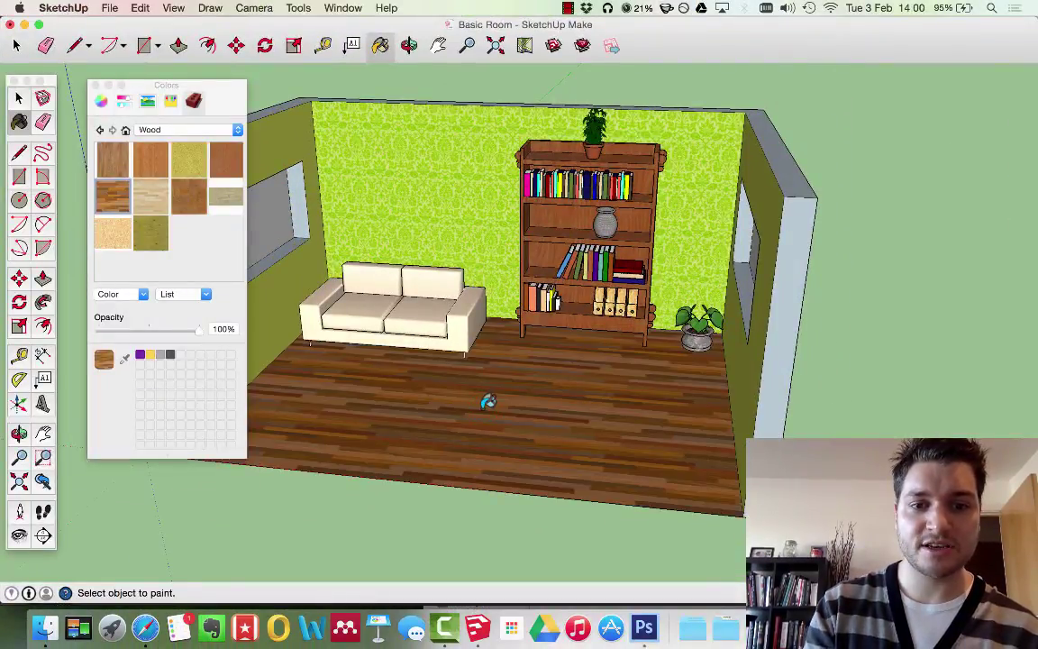
left_click(95, 84)
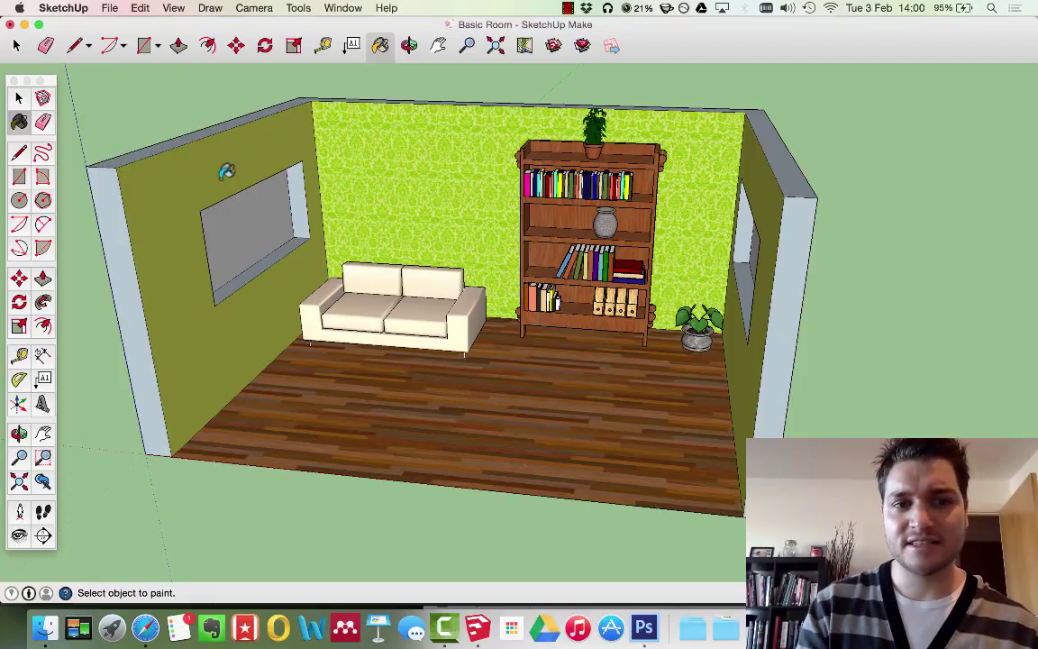
left_click(465, 46)
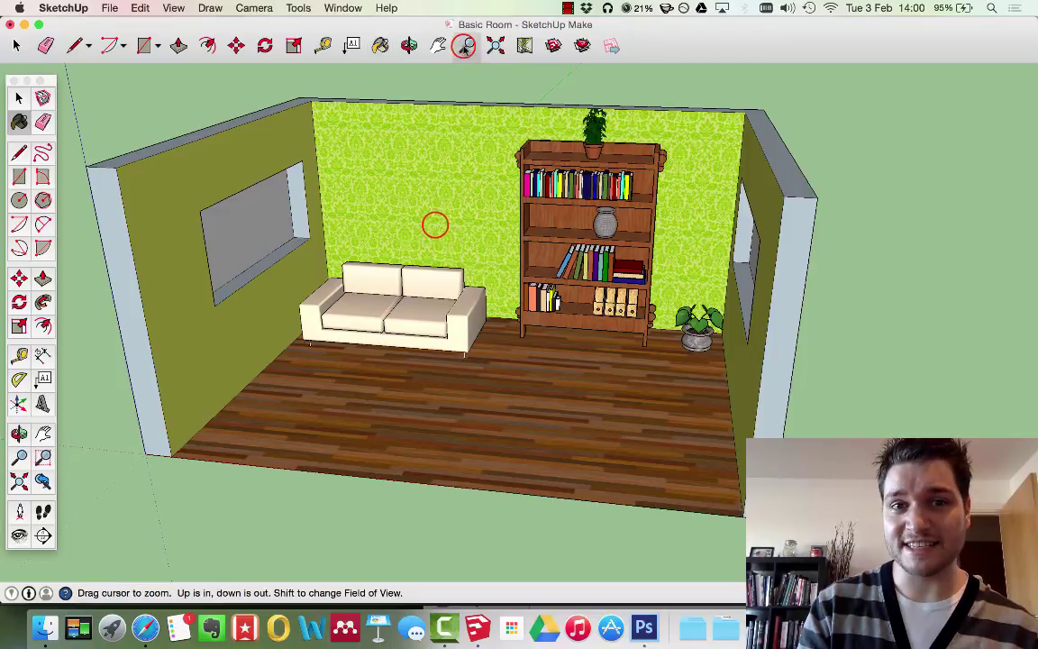
scroll(710, 202, "down", 5)
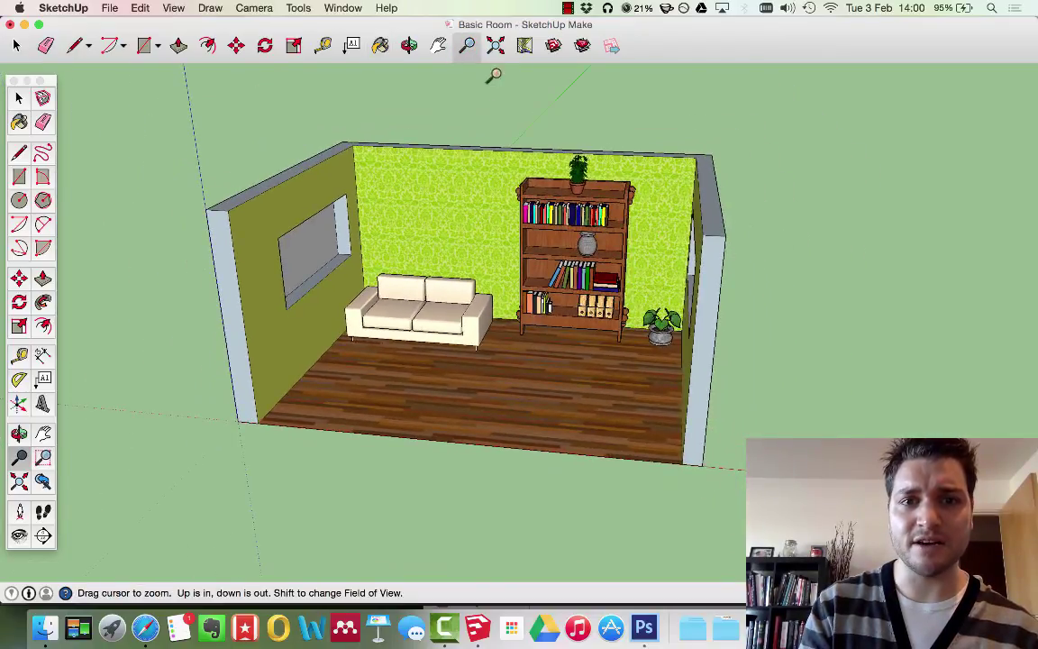
- Choose the Translucent collection and settle on the blue translucent glass after trying several swatches
left_click(379, 45)
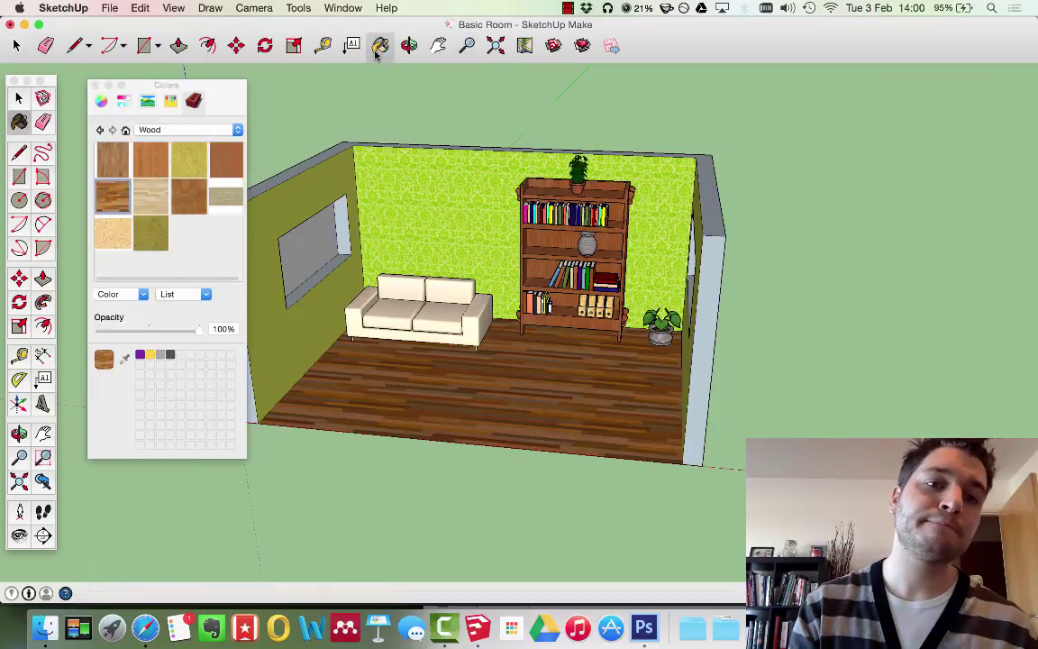
left_click(197, 131)
left_click(216, 93)
left_click_drag(223, 96, 284, 178)
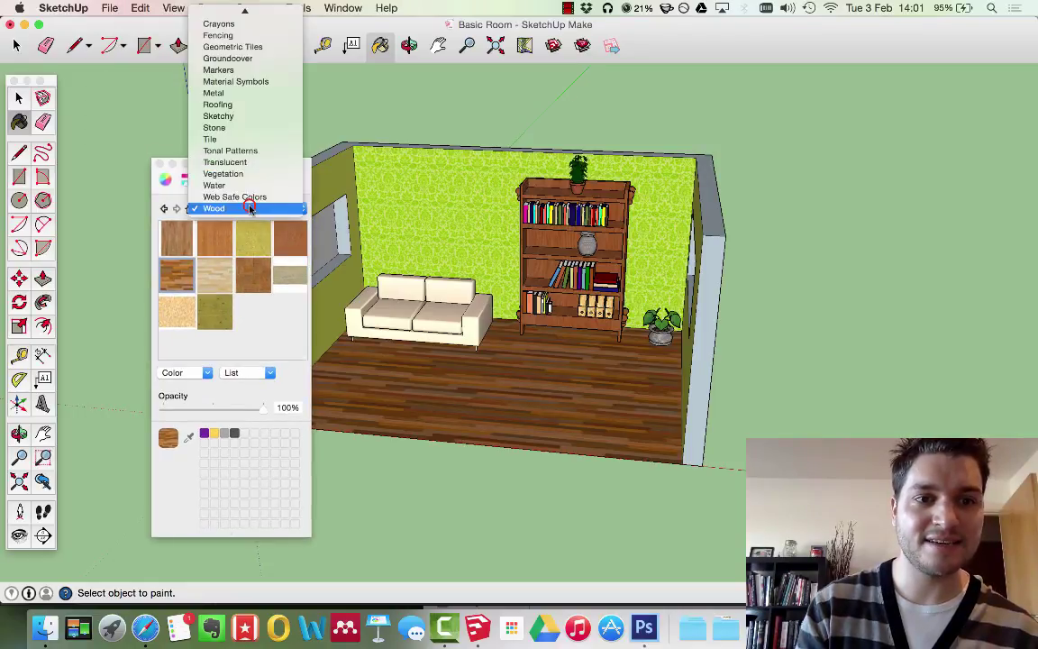
scroll(243, 127, "up", 4)
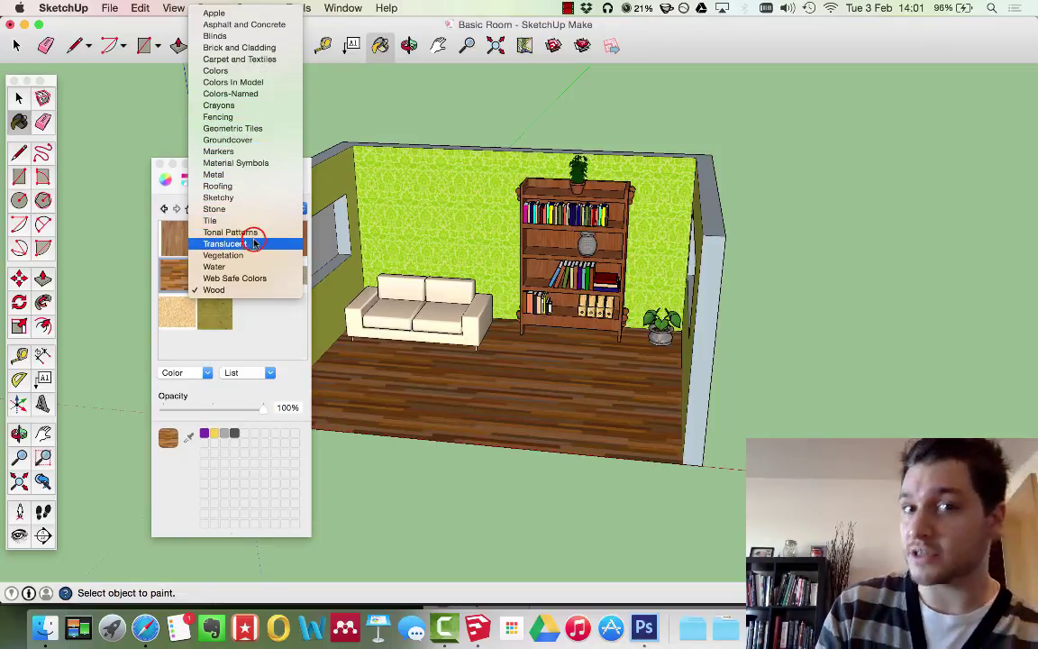
left_click(254, 244)
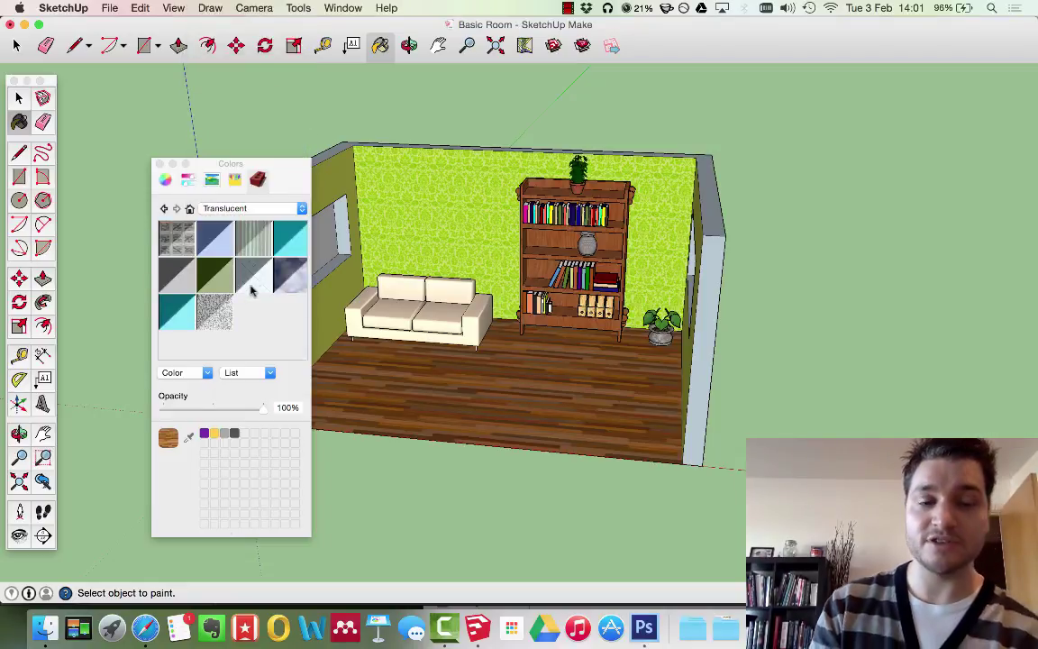
left_click(228, 239)
left_click(289, 237)
left_click(289, 270)
left_click(255, 271)
left_click(213, 273)
left_click(179, 279)
left_click(217, 252)
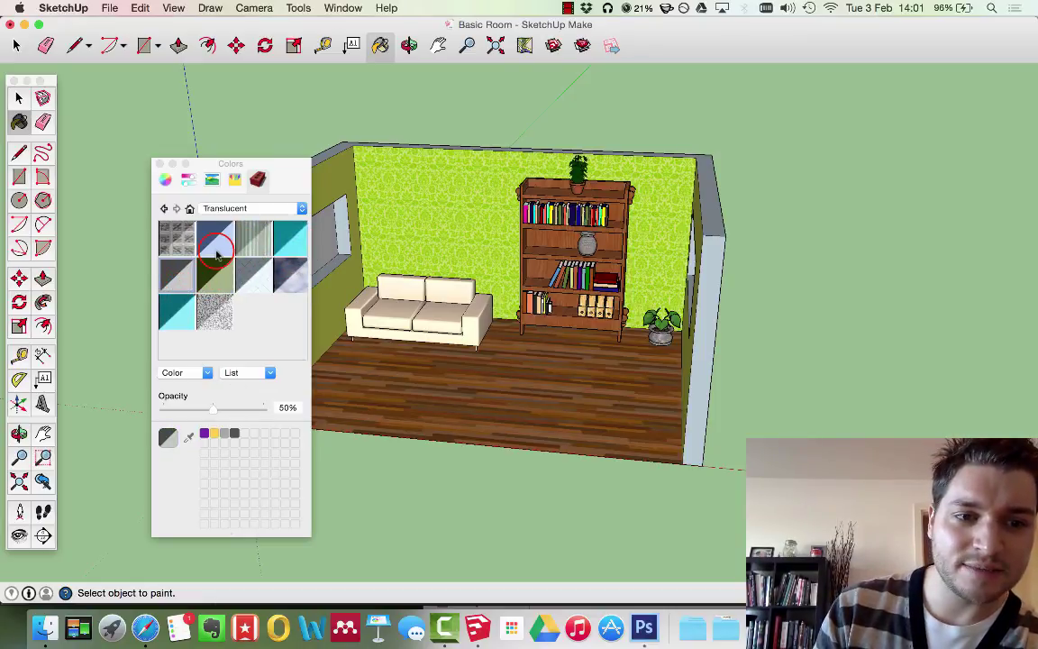
- Fill the left and far window panes with the blue translucent glass
left_click(320, 236)
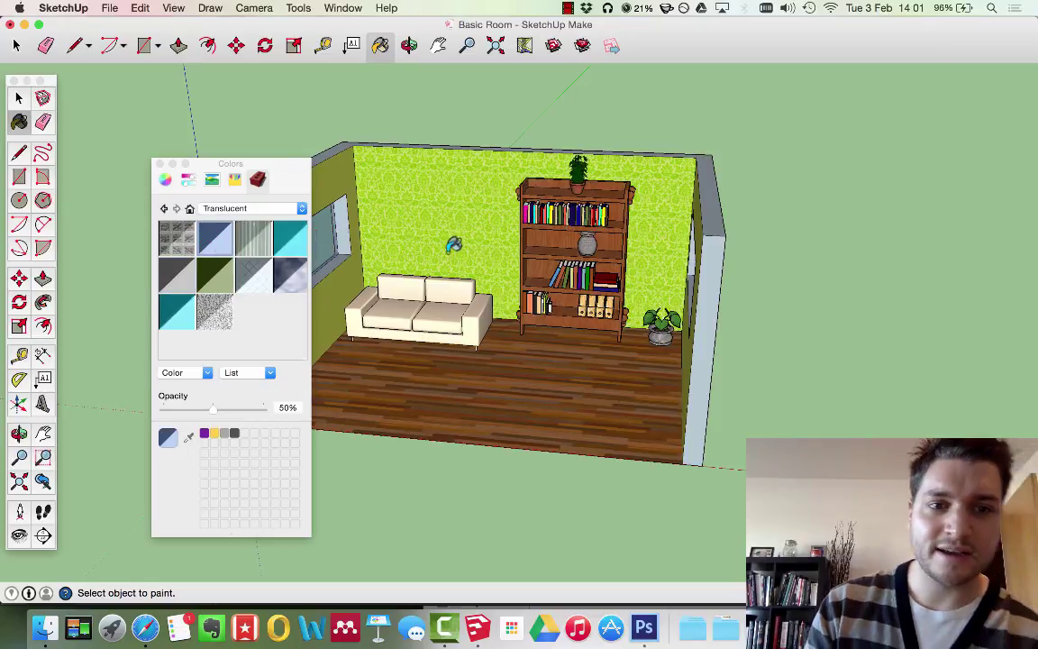
left_click(496, 45)
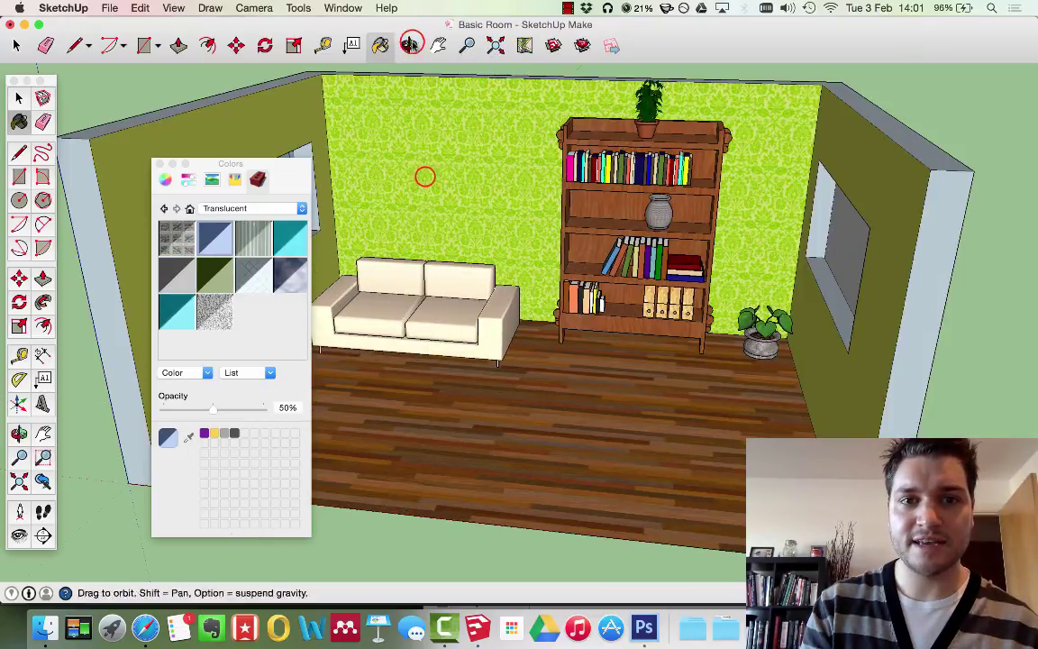
left_click_drag(424, 174, 688, 199)
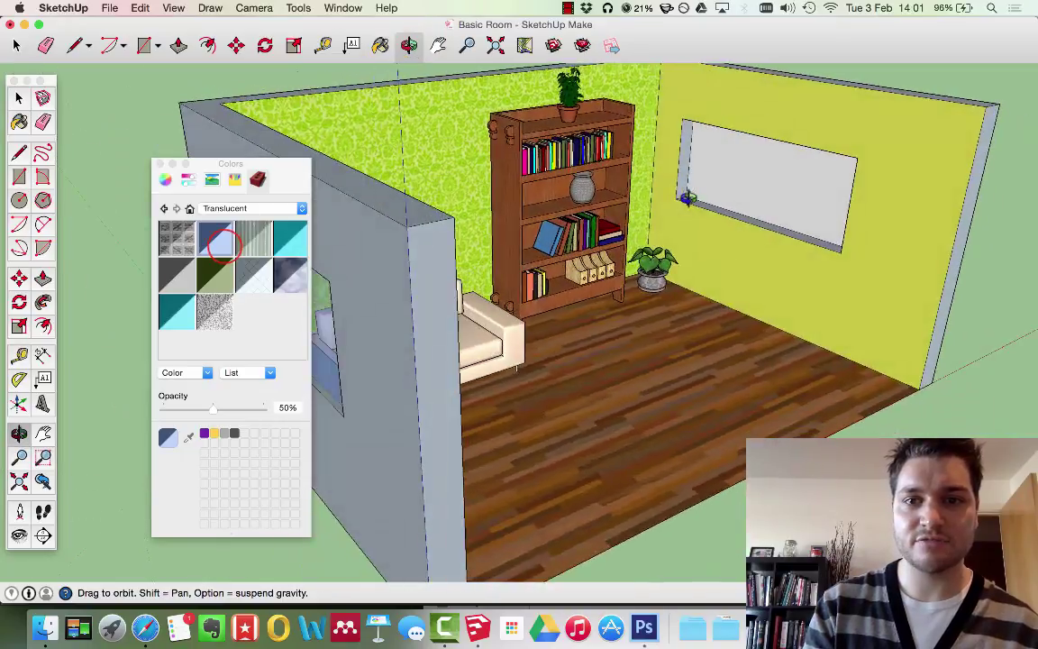
left_click(225, 247)
left_click(773, 164)
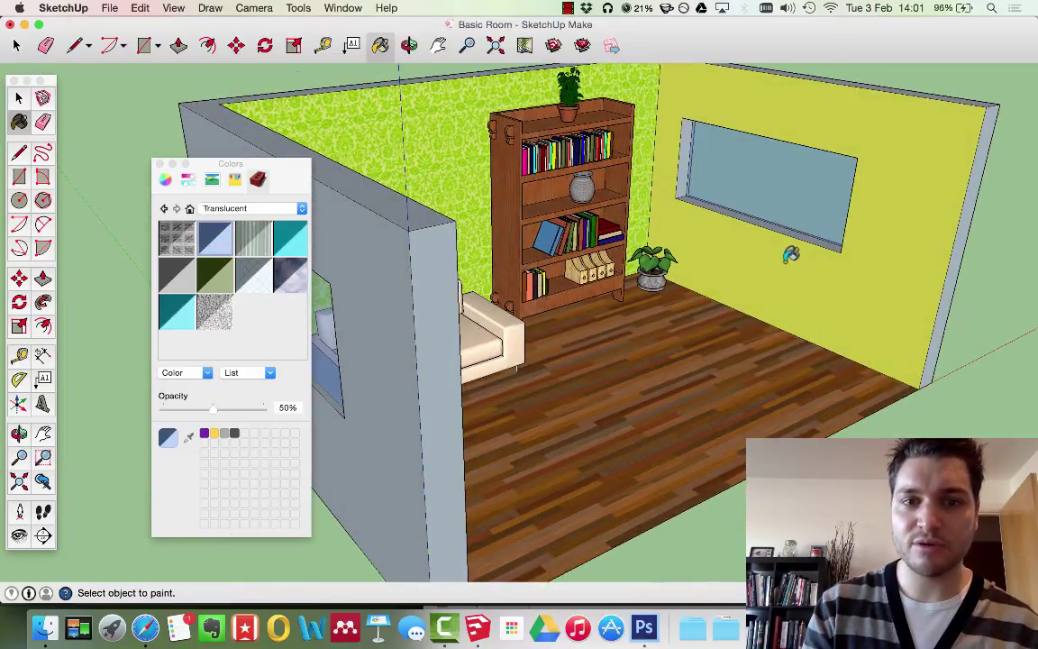
- Close the materials panel and orbit around to face the sofa and bookshelf
left_click(160, 165)
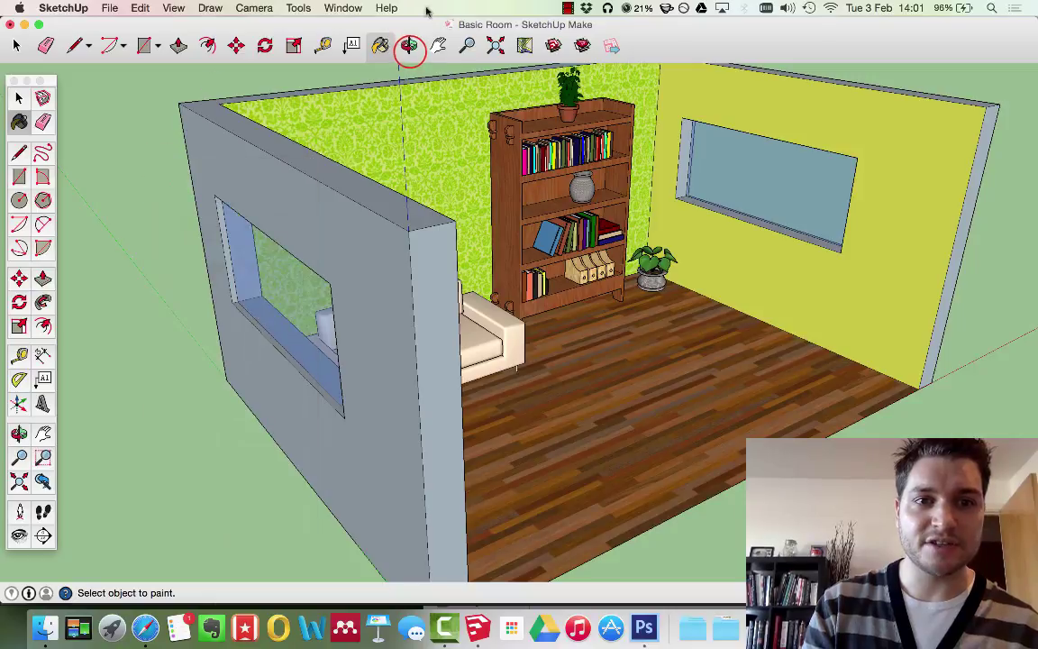
left_click(408, 46)
left_click_drag(387, 158, 568, 176)
left_click_drag(729, 243, 225, 239)
left_click_drag(730, 243, 347, 303)
- Paint the front exterior window wall and its top edge with Brick and Cladding red brick
left_click_drag(757, 290, 695, 348)
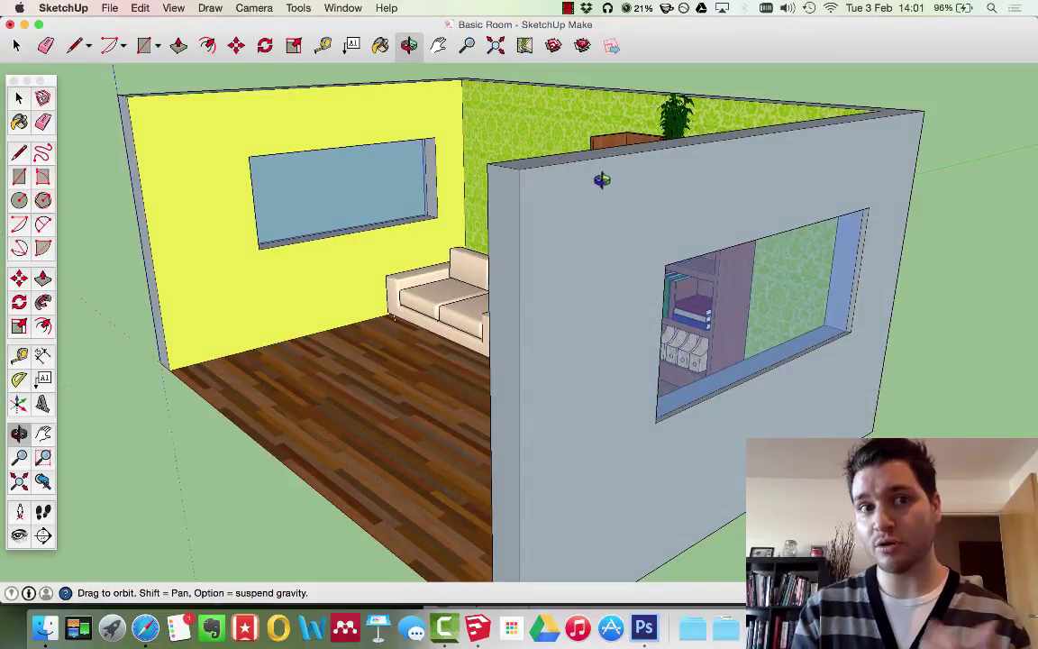
left_click(380, 47)
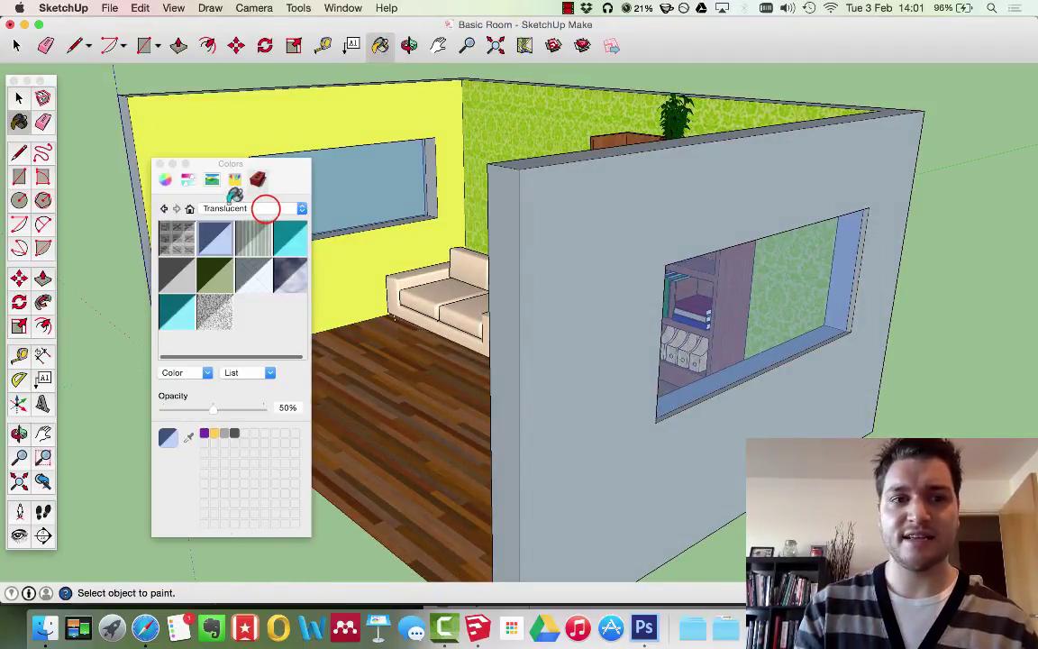
left_click(267, 209)
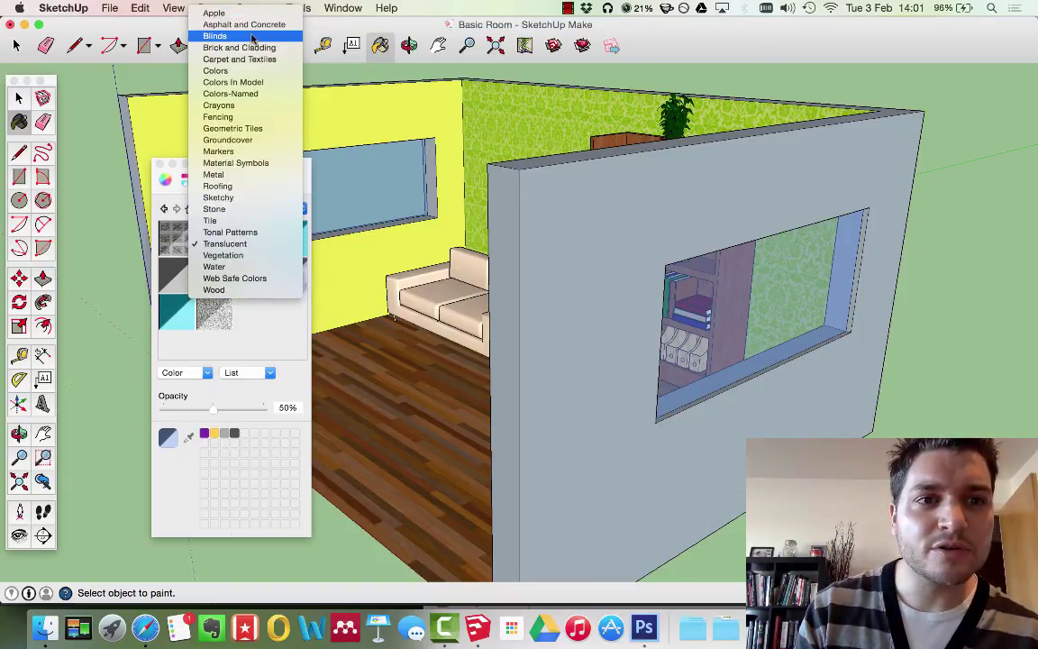
left_click(259, 51)
left_click(177, 238)
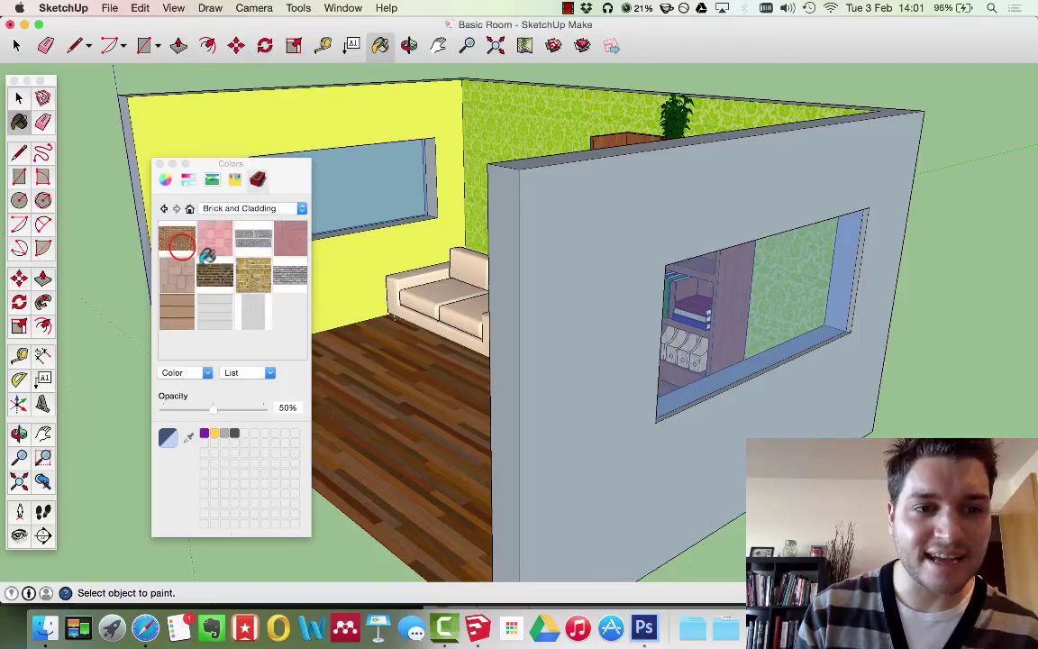
left_click(512, 225)
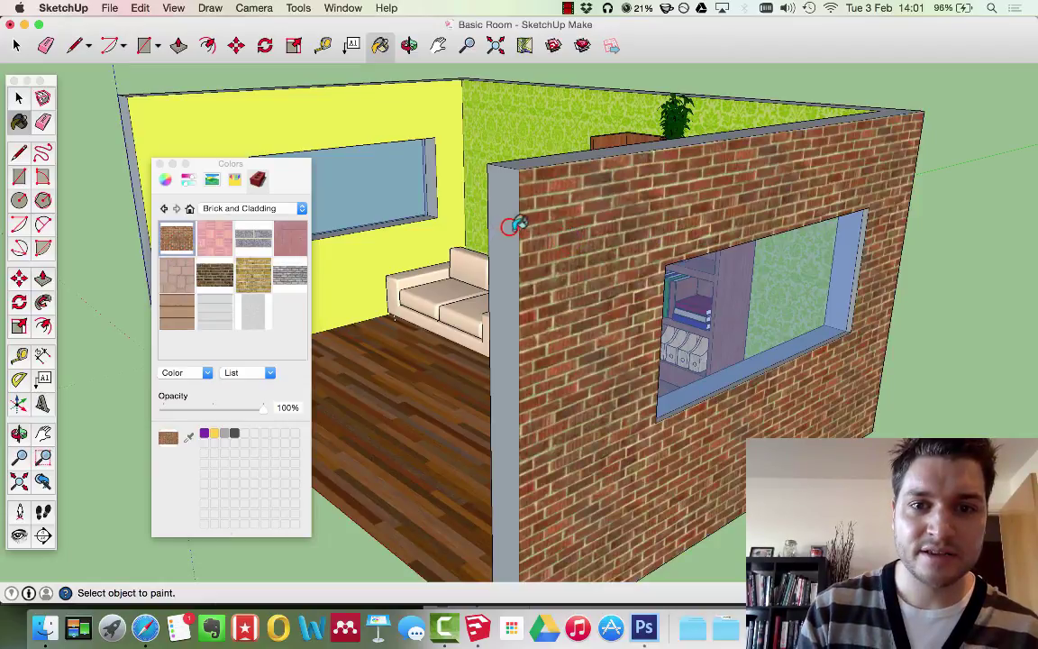
left_click(538, 162)
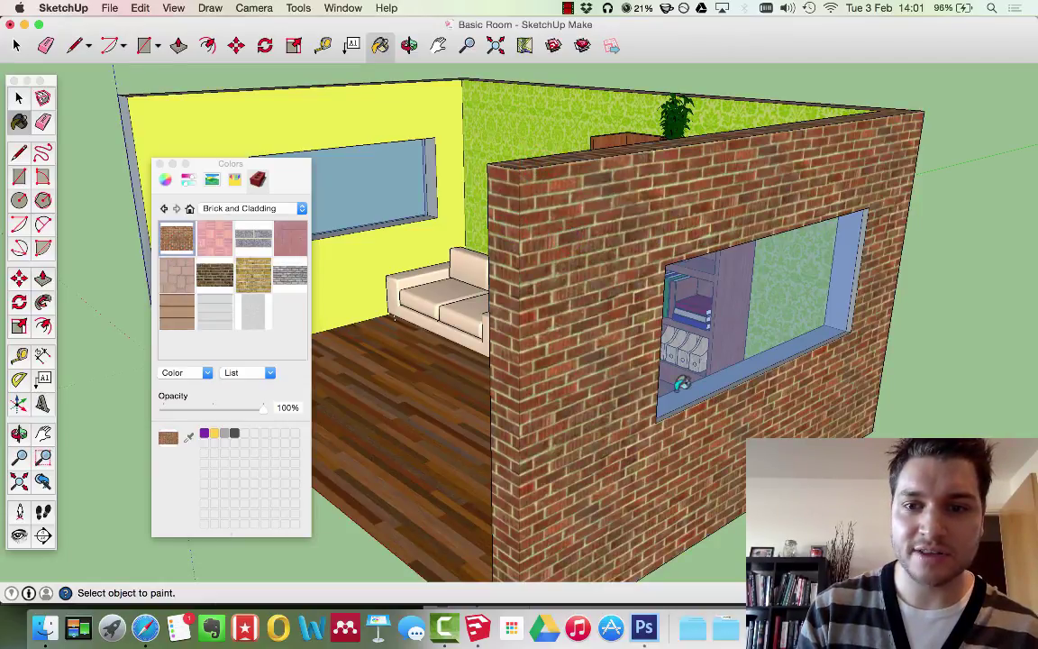
- Orbit to the far side and paint that exterior wall and its end face red brick
left_click(409, 45)
left_click_drag(359, 143, 886, 214)
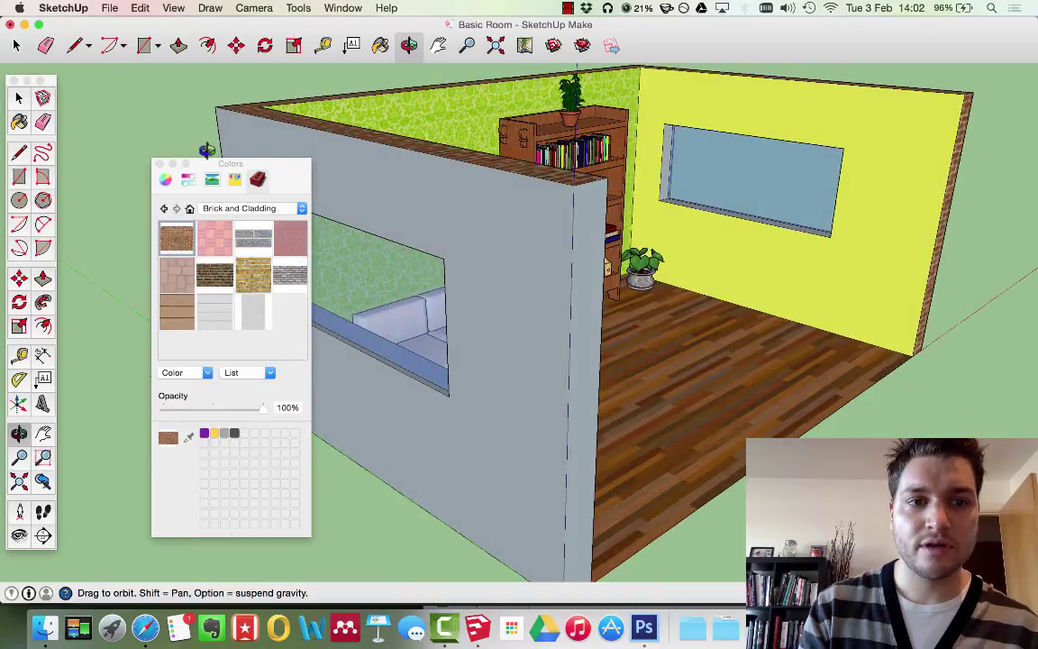
left_click(380, 45)
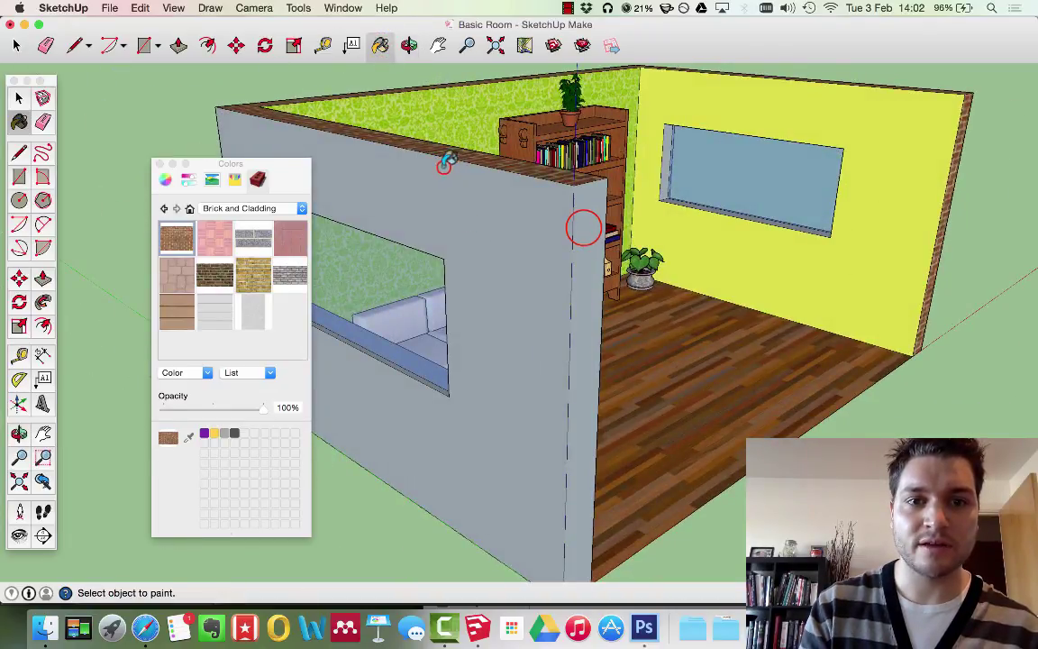
left_click(581, 227)
left_click(586, 223)
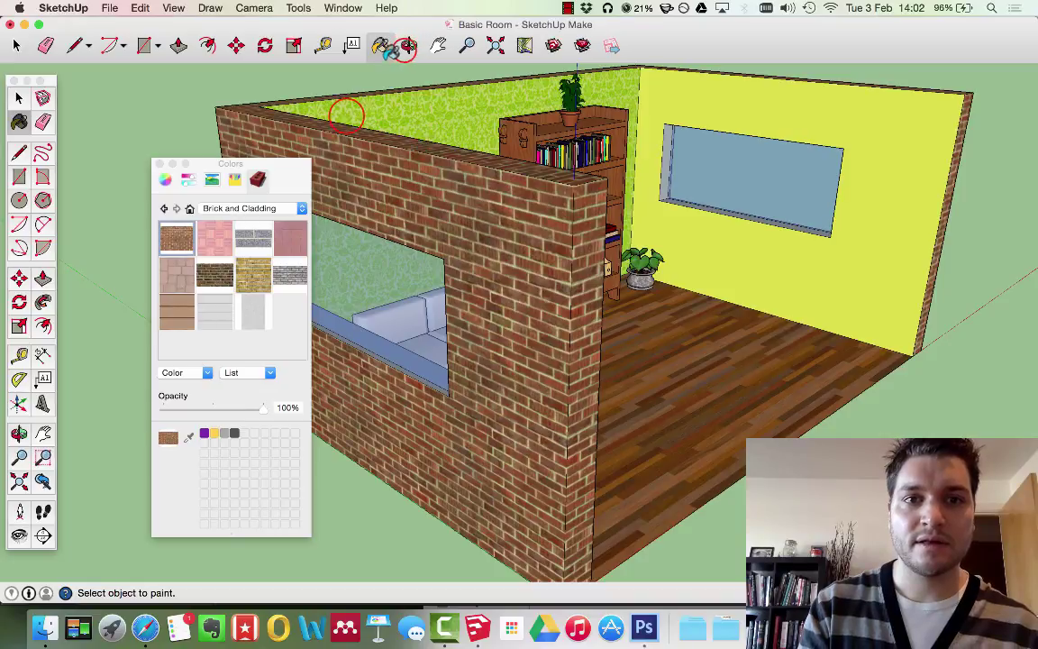
left_click(409, 45)
left_click_drag(631, 117, 761, 122)
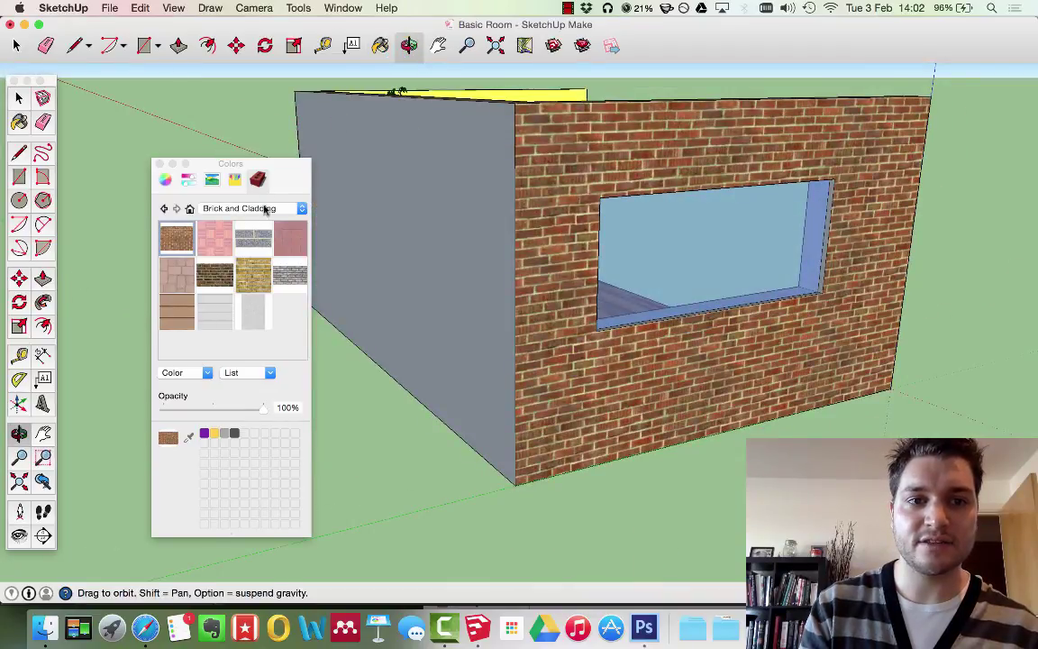
- Paint the grey side wall and the window's left jamb and sill with red brick
key("b")
left_click(405, 133)
key("o")
left_click_drag(727, 204, 831, 256)
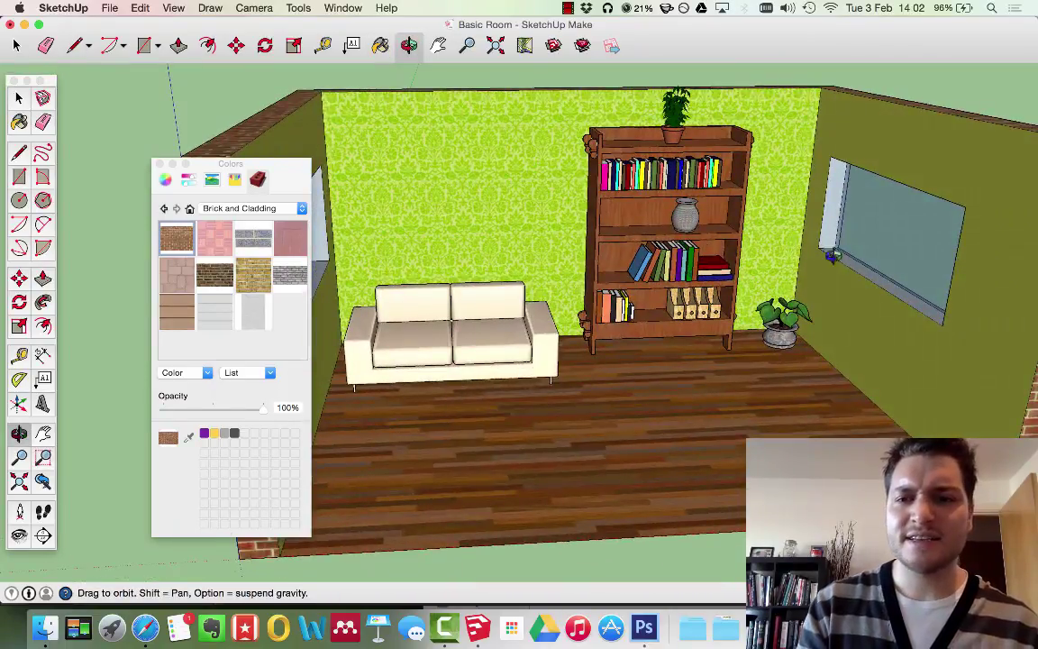
left_click(177, 231)
left_click(835, 209)
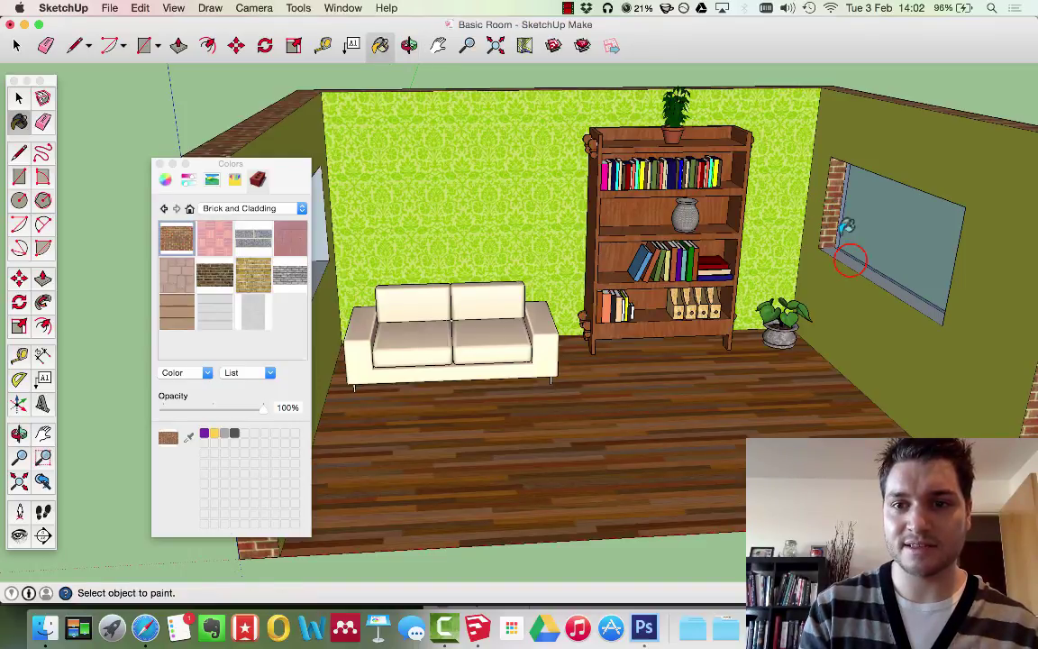
left_click(851, 258)
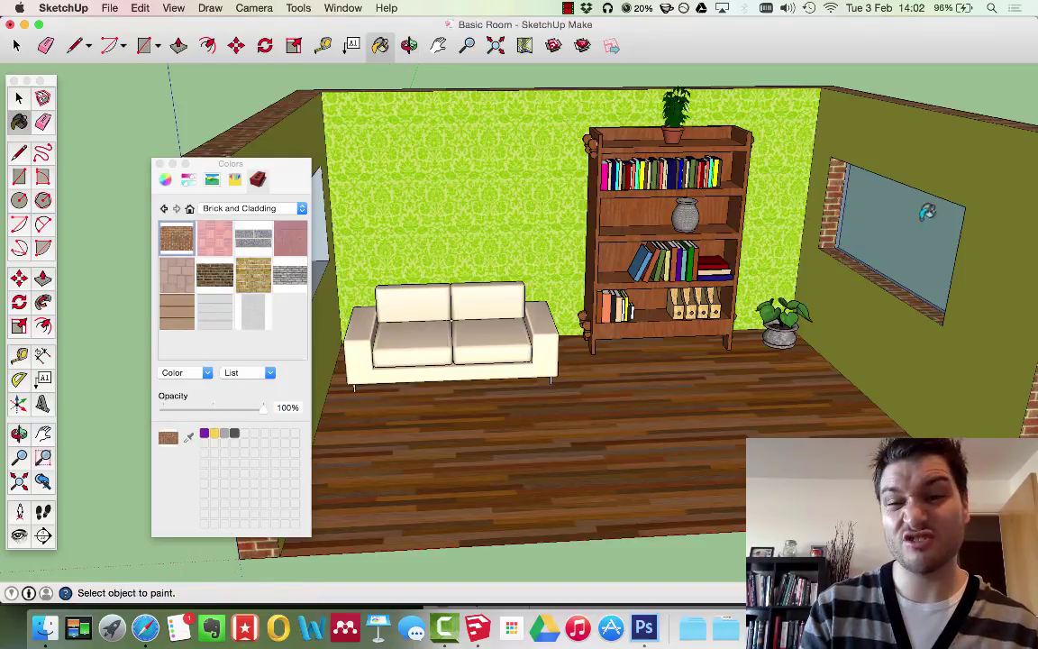
- Brick the window opening's top face and the left-wall window's right jamb
left_click(407, 45)
left_click_drag(766, 253, 744, 149)
left_click(380, 45)
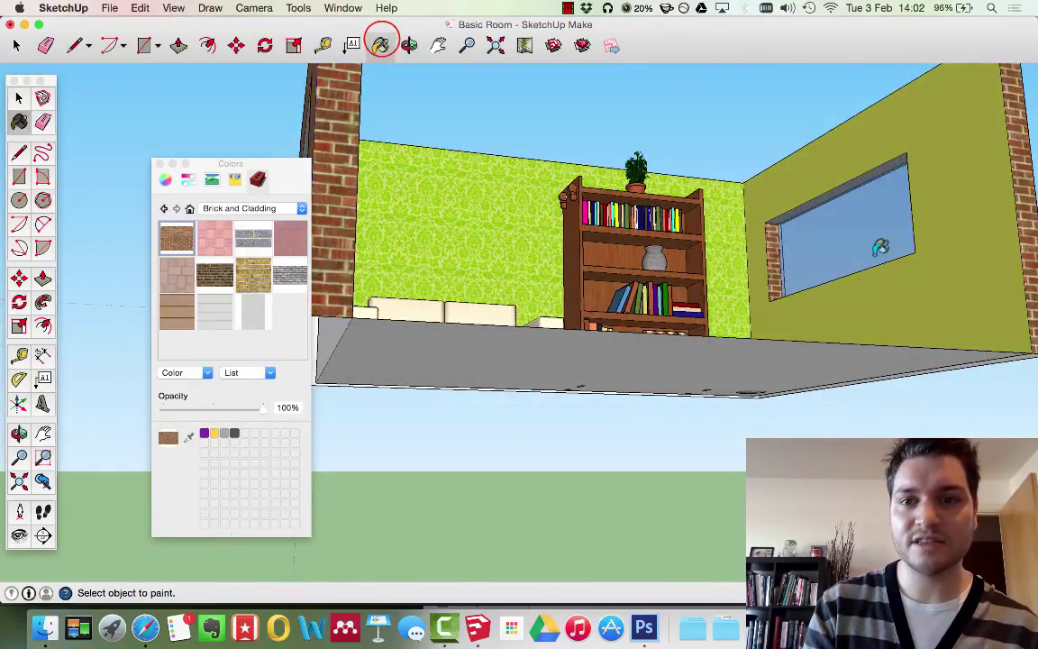
left_click(866, 177)
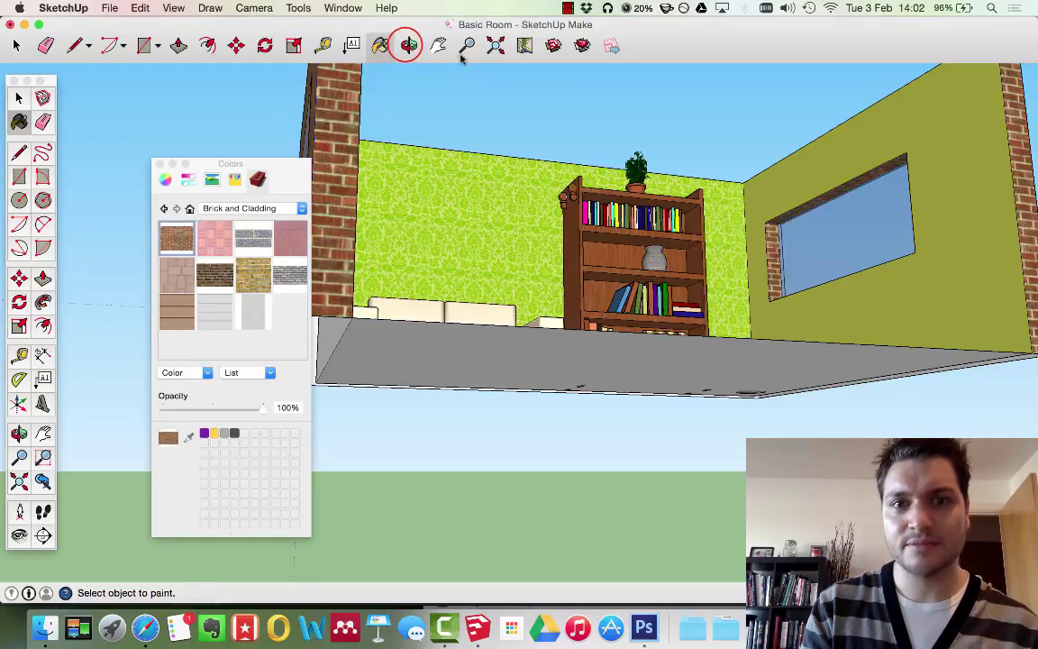
left_click(408, 45)
left_click_drag(616, 225, 422, 237)
key("b")
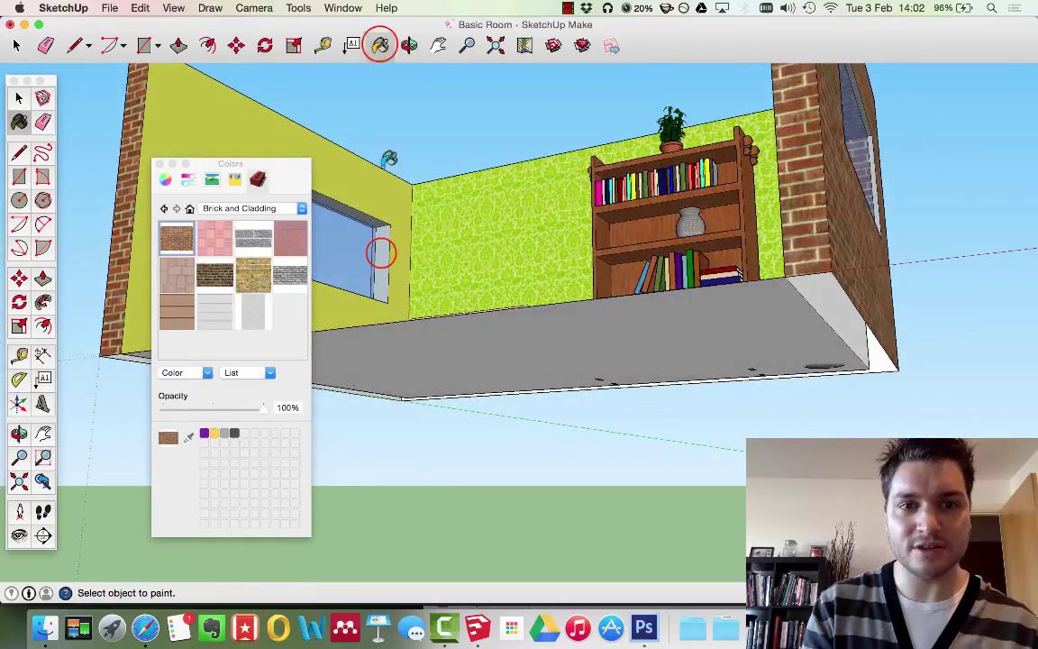
left_click(377, 227)
- Close the materials panel and orbit around the outer brick walls and back inside
left_click(408, 45)
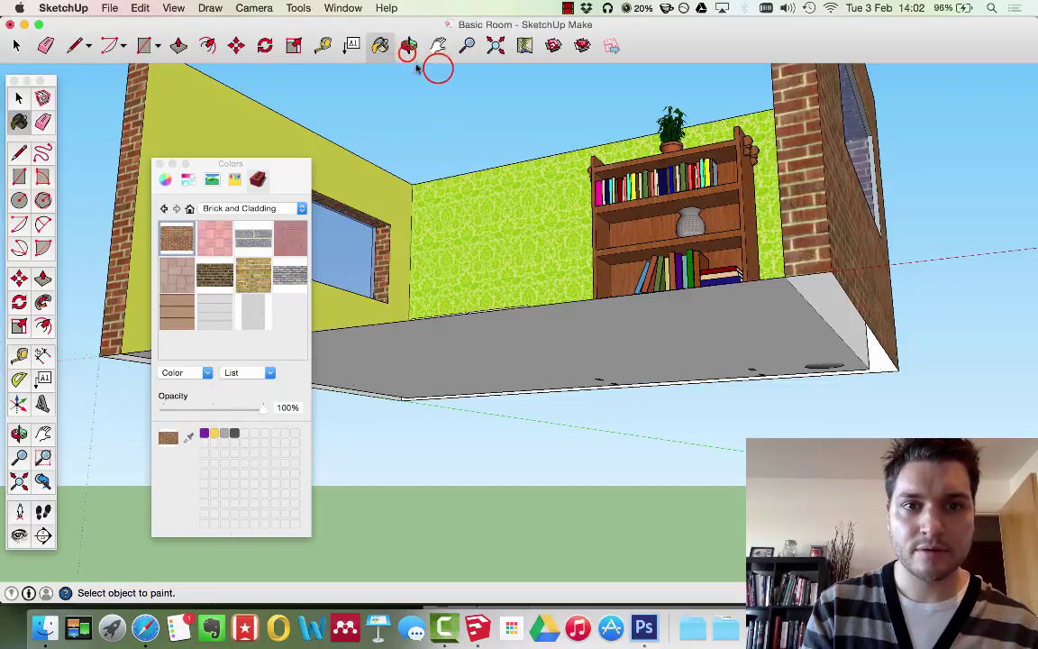
left_click_drag(482, 315, 449, 383)
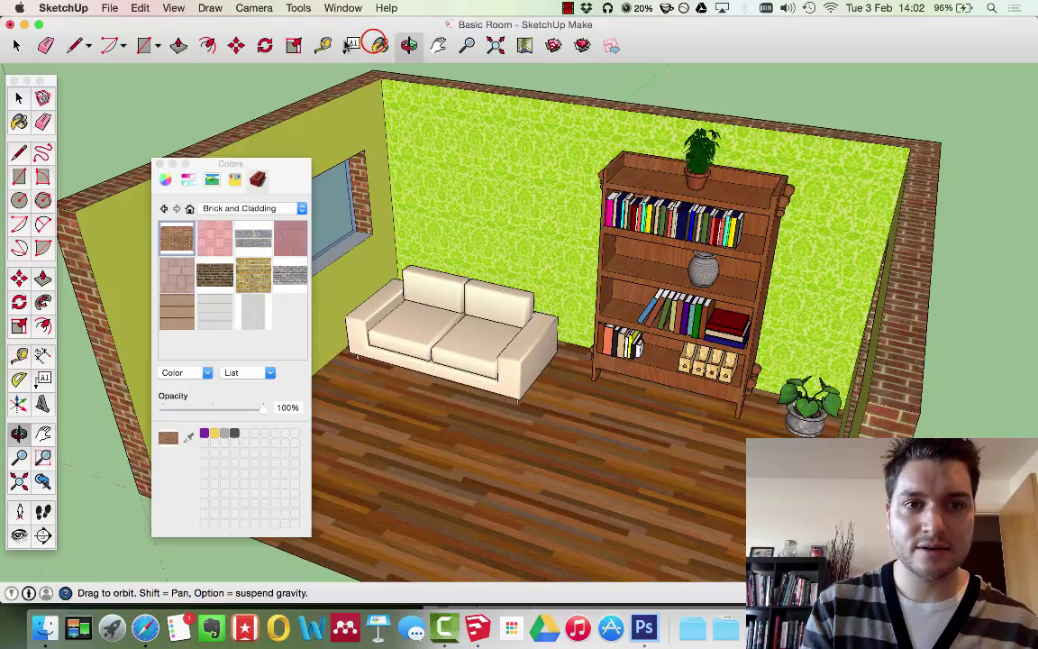
key("b")
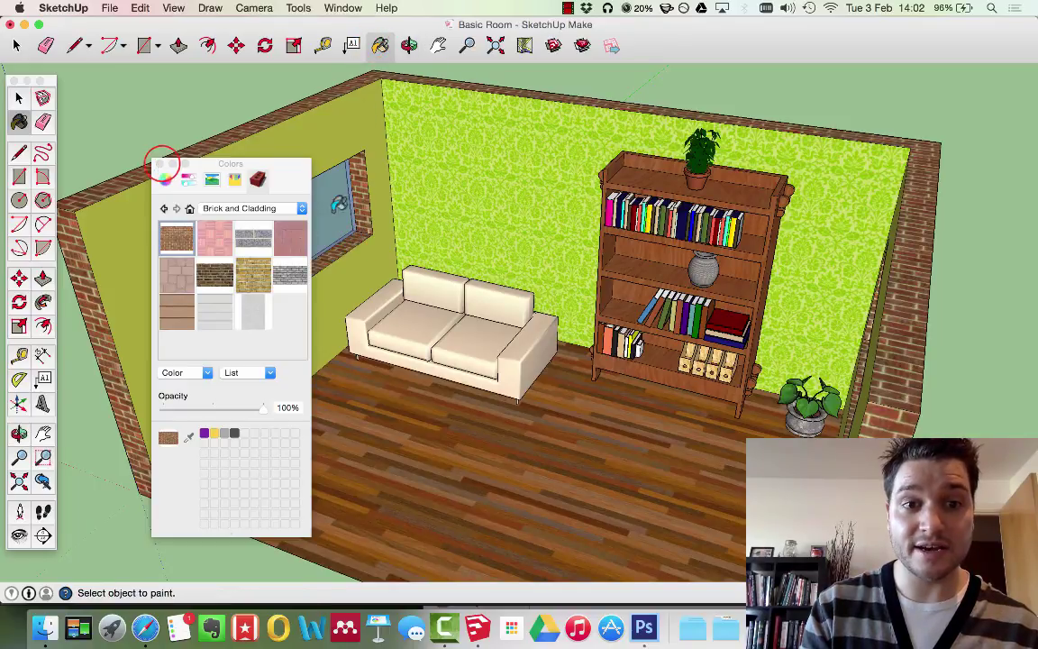
left_click(162, 163)
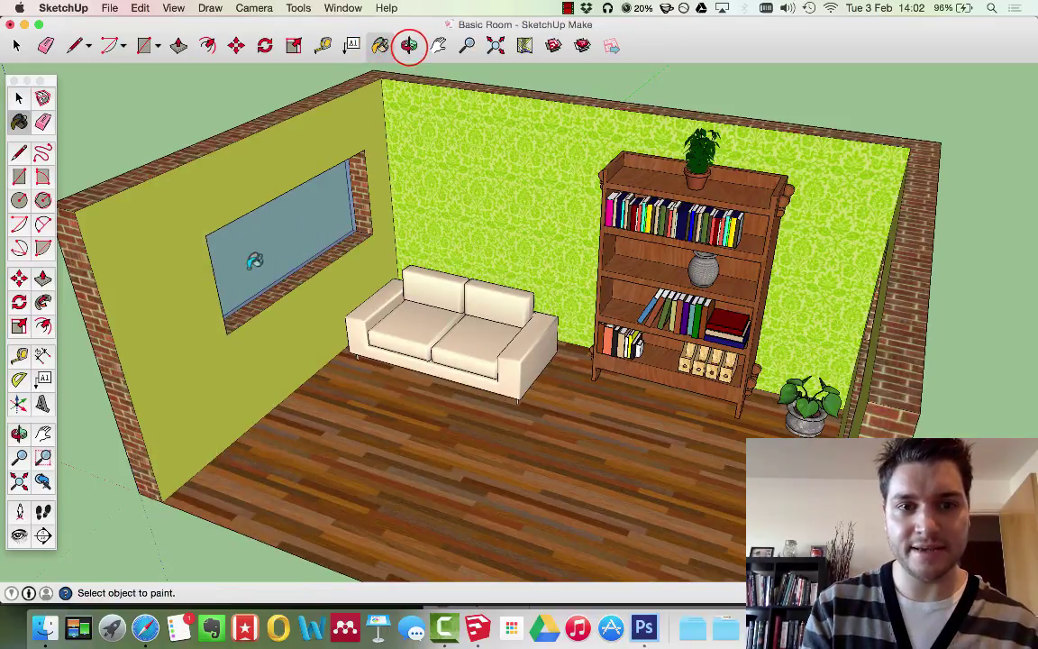
left_click(409, 45)
left_click_drag(297, 333, 331, 236)
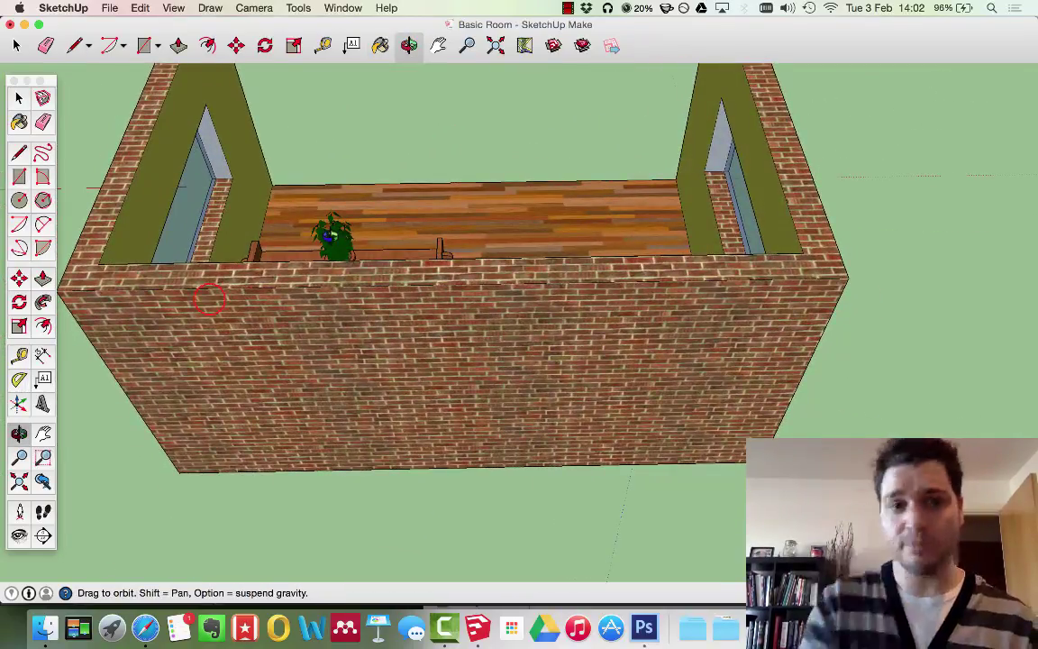
left_click_drag(208, 299, 473, 209)
- Position the camera at eye level on the floor and turn toward the window
left_click(254, 7)
left_click(342, 266)
left_click(508, 454)
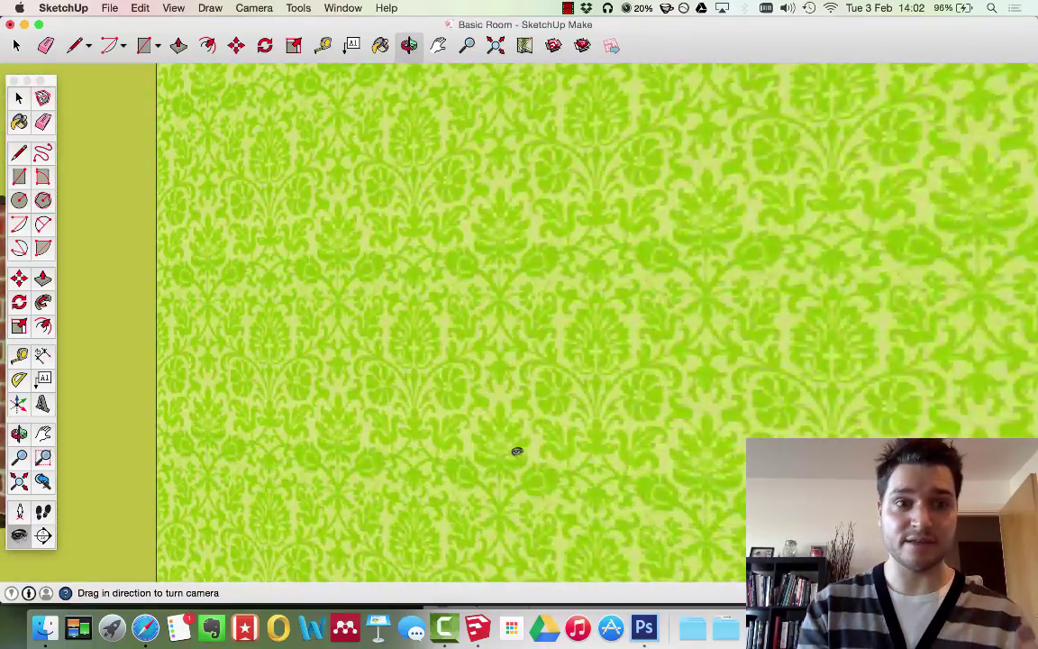
left_click_drag(565, 341, 176, 350)
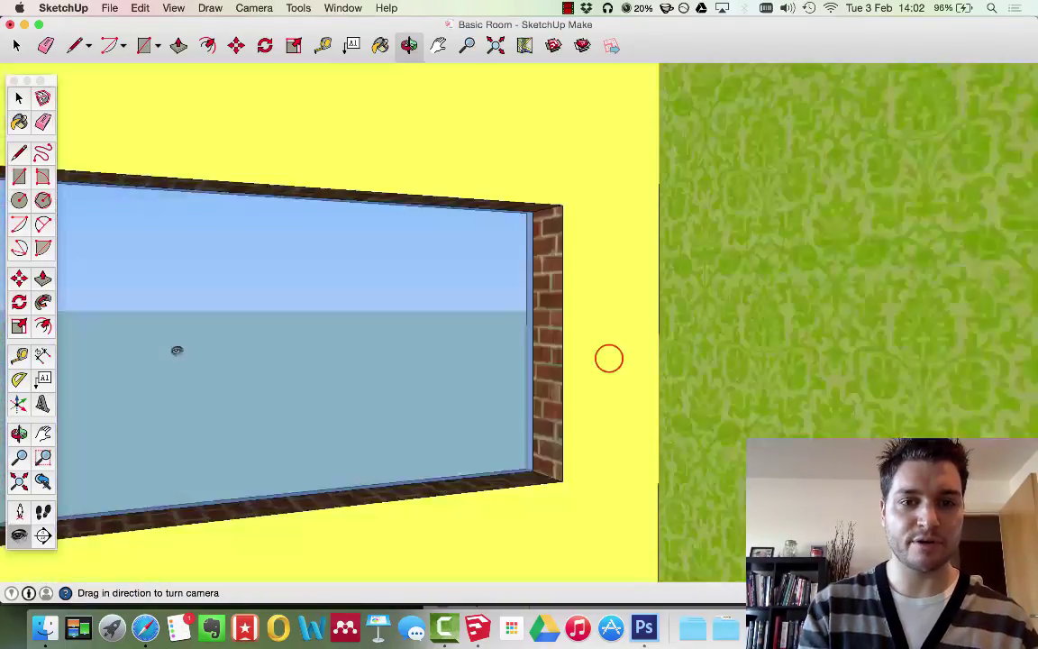
left_click_drag(505, 376, 86, 364)
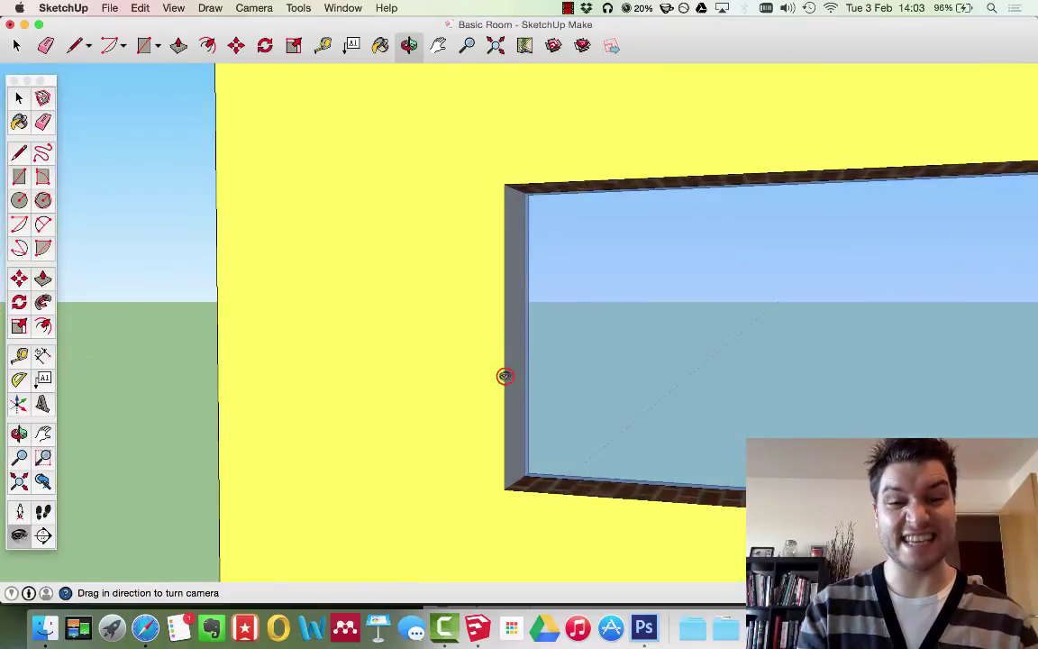
left_click_drag(504, 376, 374, 377)
- Paint the window's remaining grey reveal faces brick, then zoom out to the whole model
left_click(380, 45)
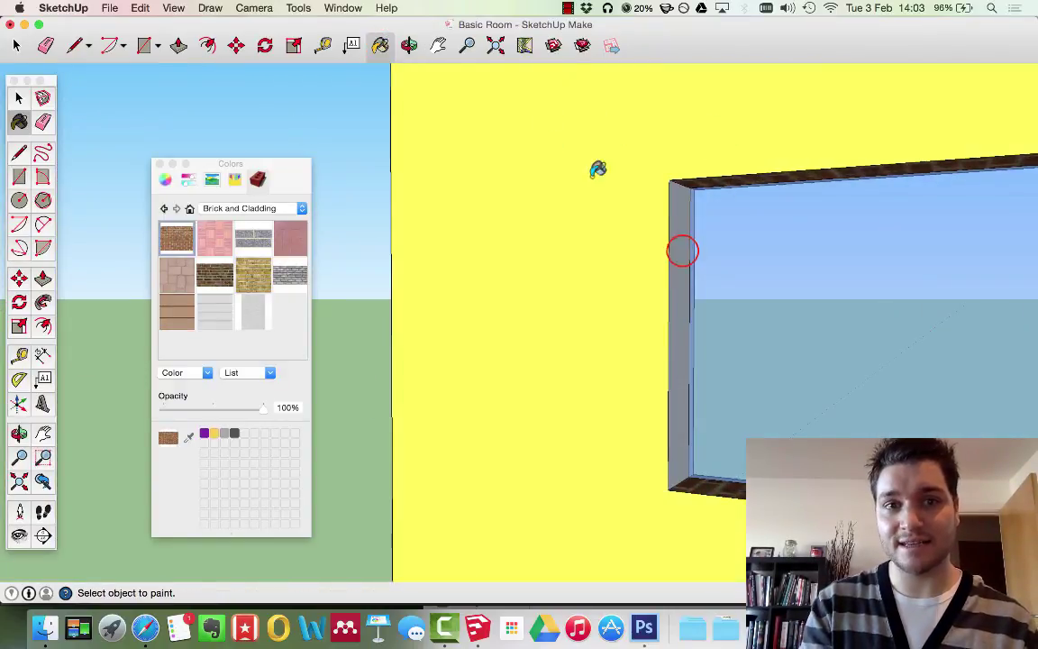
left_click(683, 244)
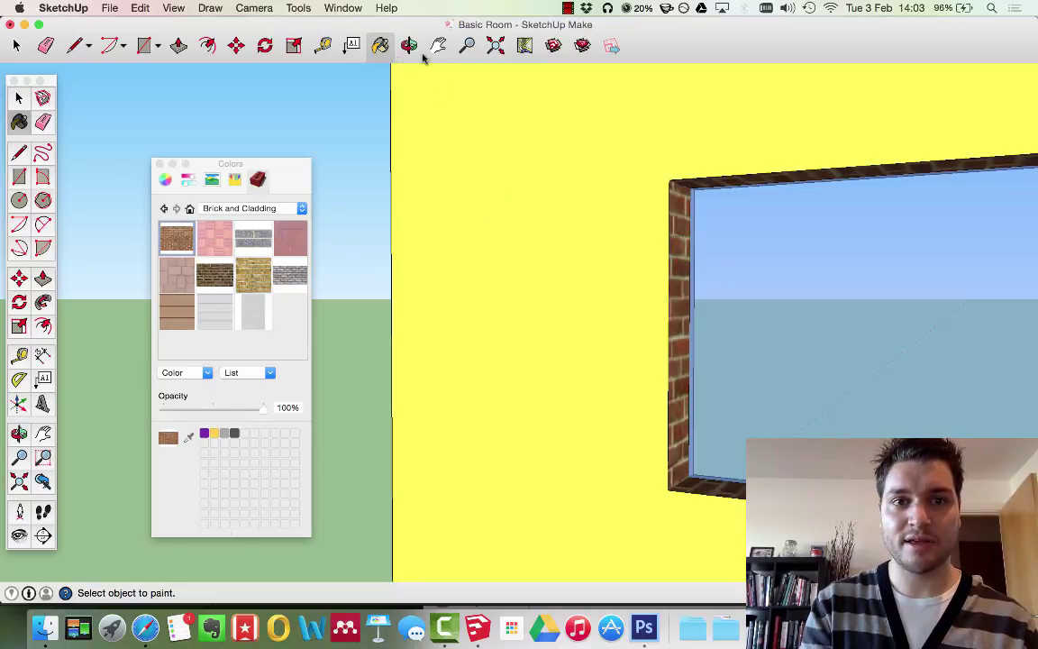
left_click(17, 537)
left_click_drag(563, 375, 244, 377)
left_click_drag(634, 326, 393, 169)
key("b")
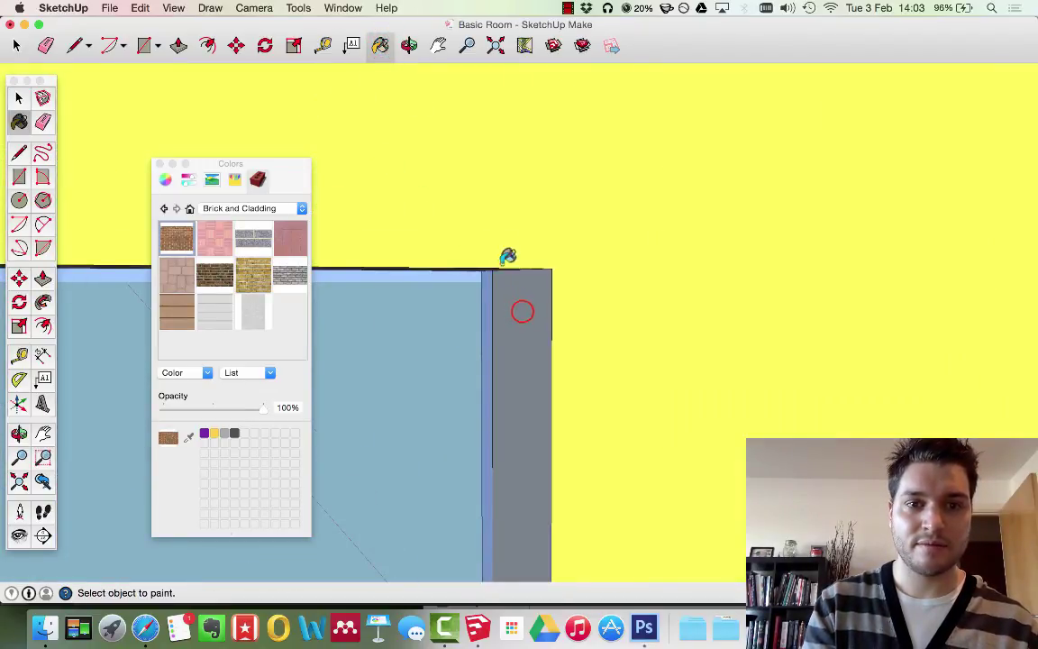
left_click(522, 308)
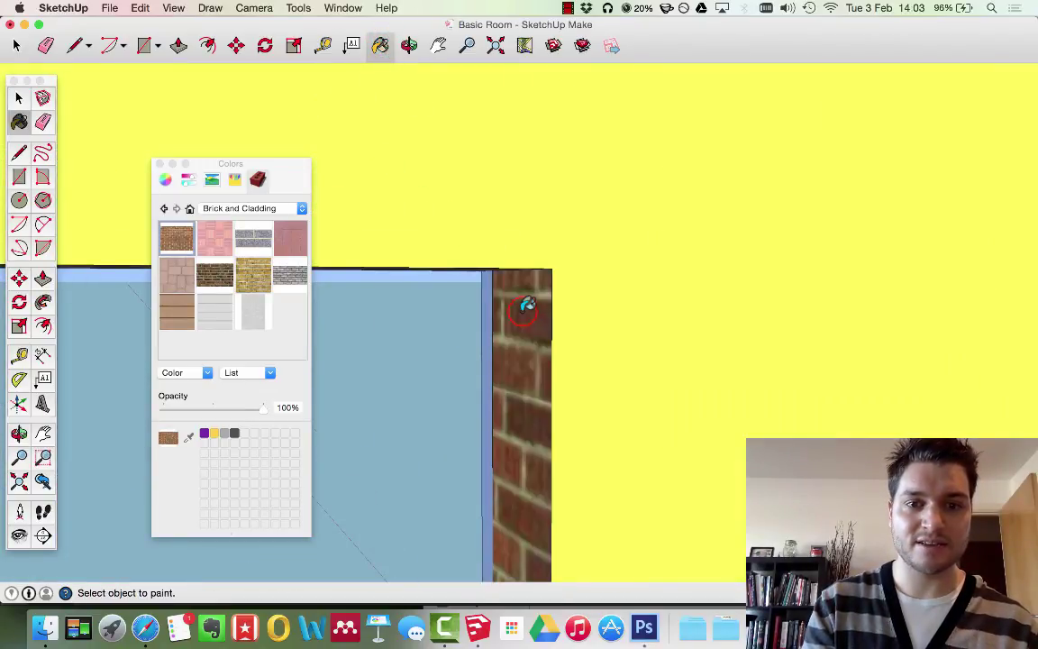
left_click(494, 46)
left_click(408, 45)
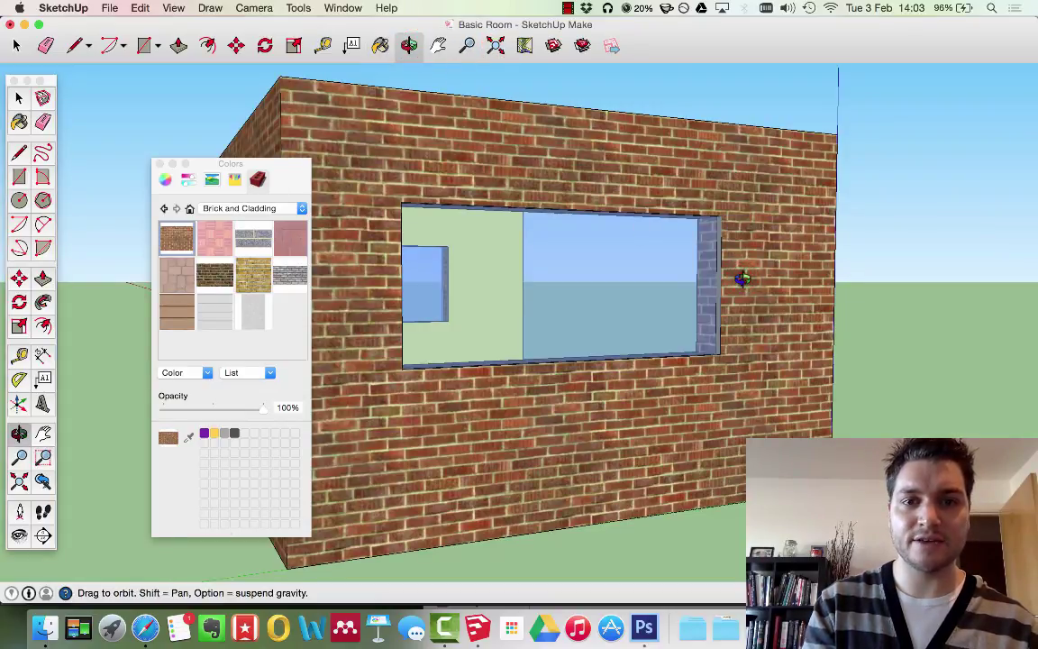
- Close the Colors panel and orbit to a frontal view facing the bookcase wall
left_click_drag(742, 280, 261, 453)
left_click(157, 164)
left_click_drag(157, 164, 271, 295)
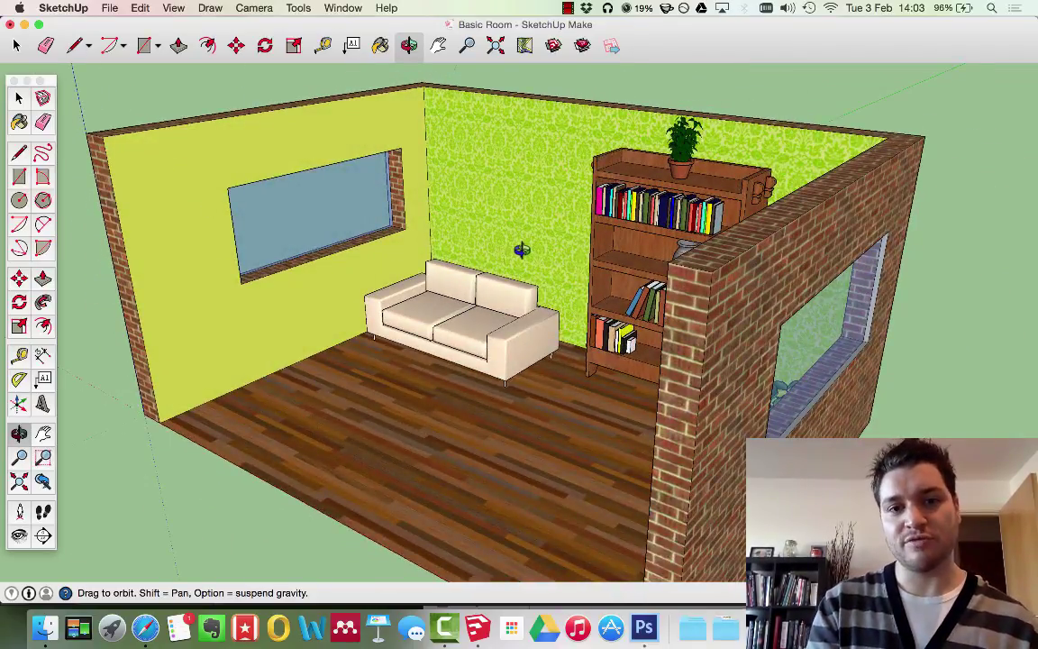
left_click_drag(410, 385, 652, 372)
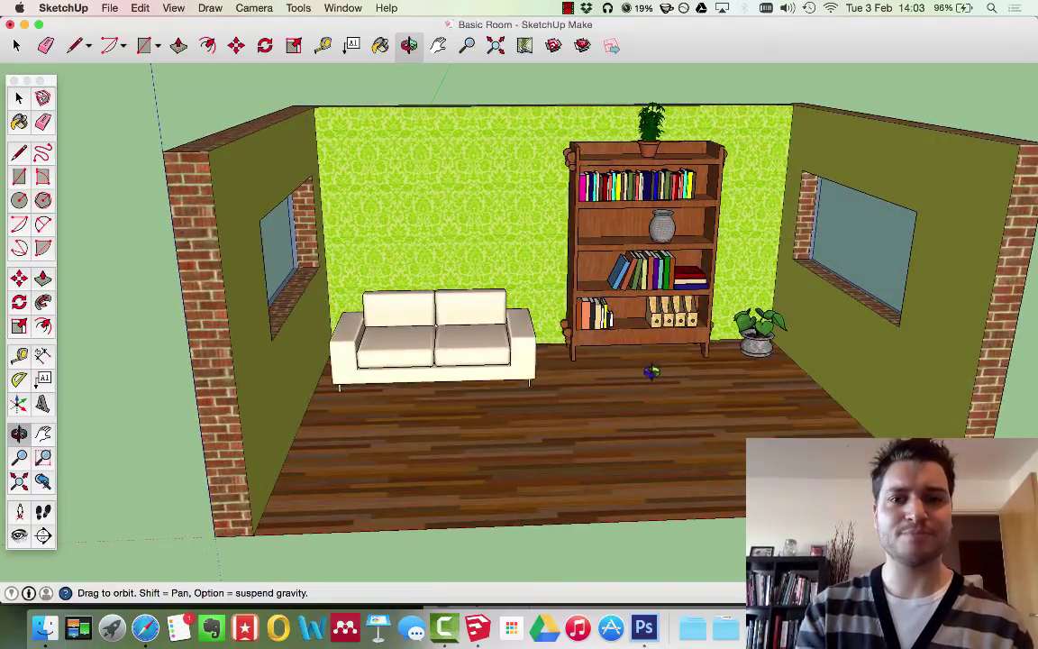
- Import the Buddha picture as a texture and size it by two points on the back wall
left_click(107, 9)
left_click(190, 240)
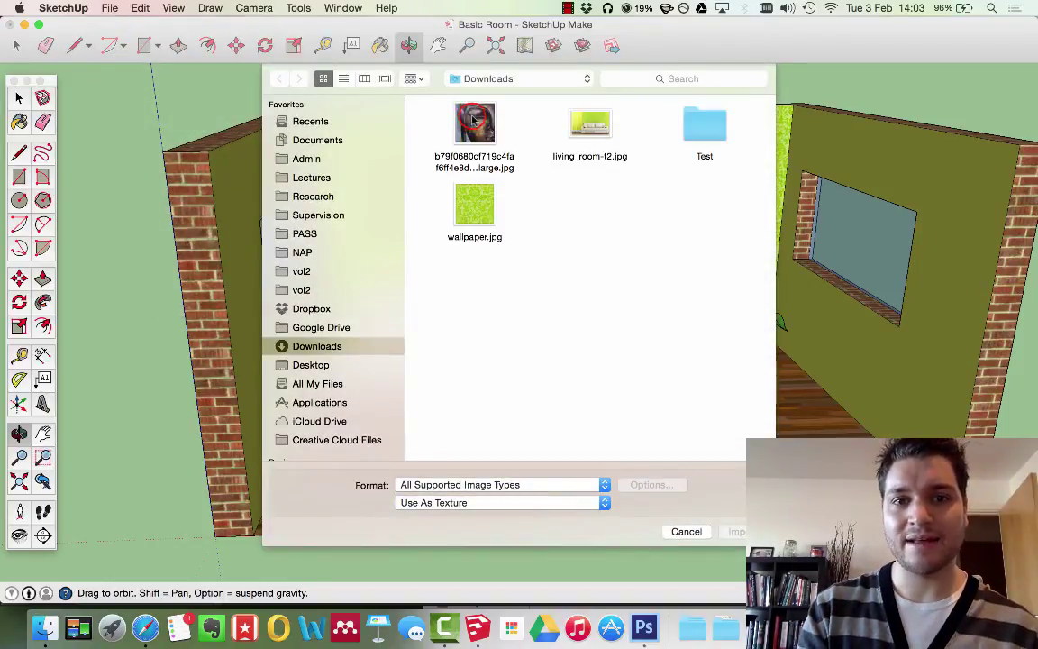
left_click(472, 119)
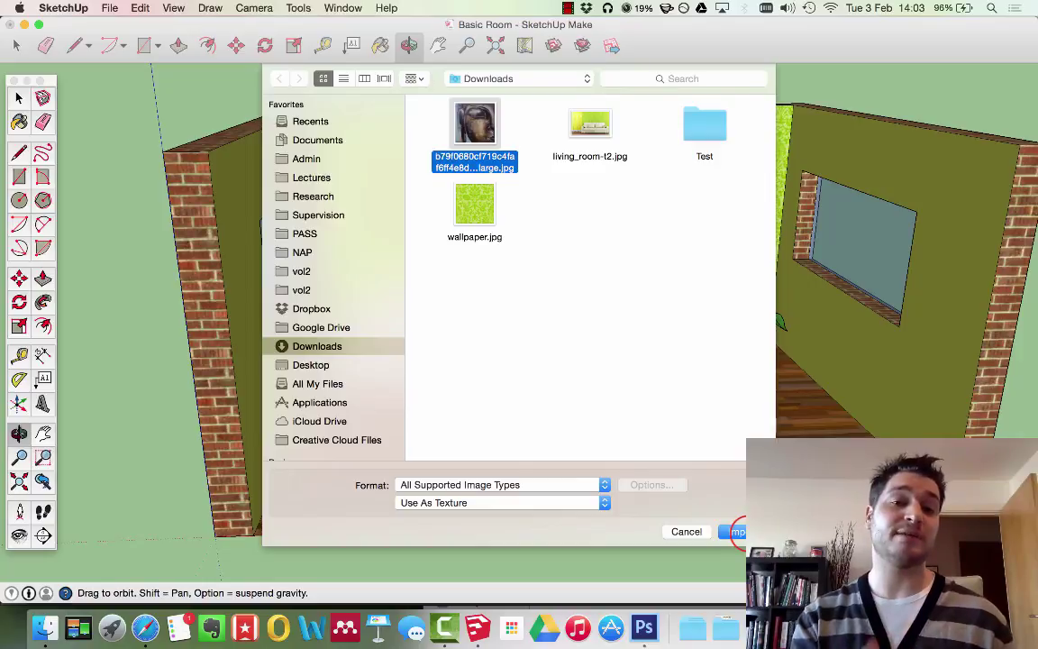
left_click(737, 531)
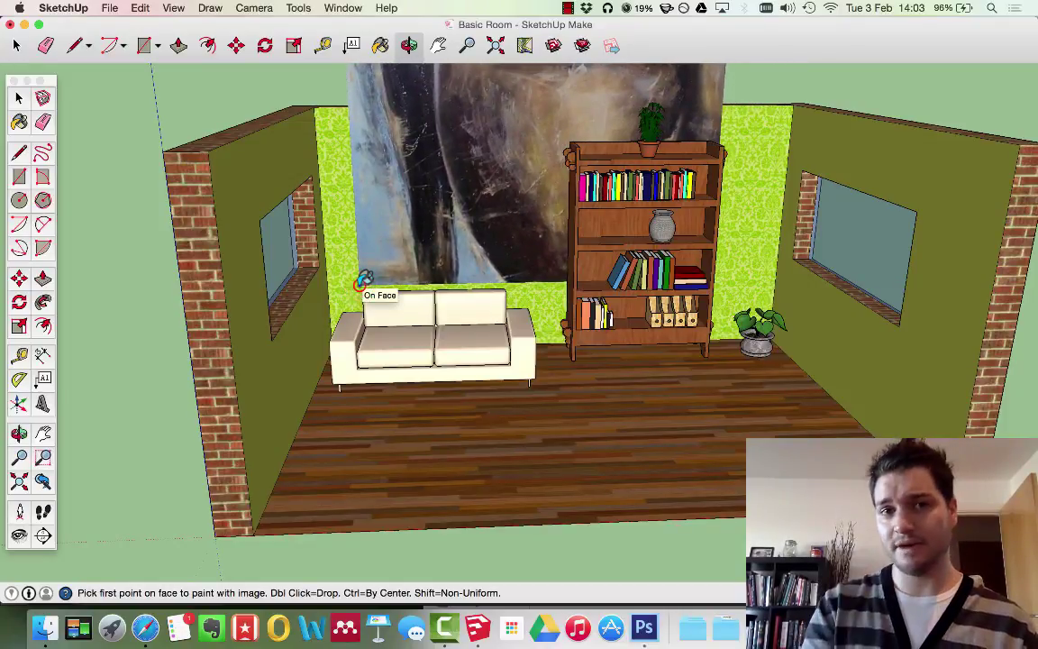
left_click(365, 277)
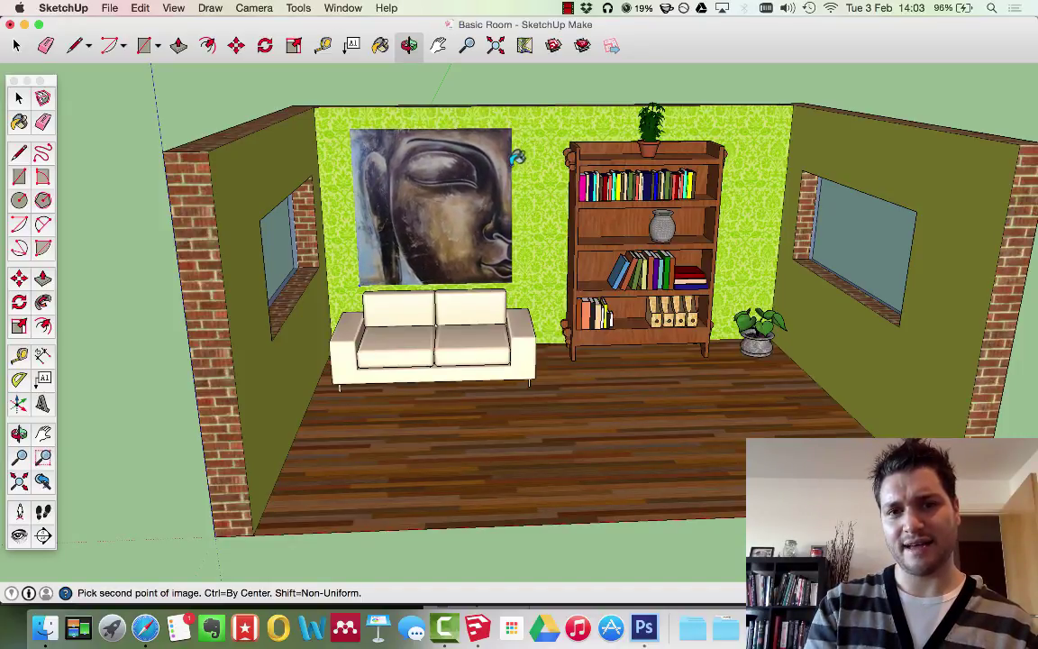
left_click(513, 162)
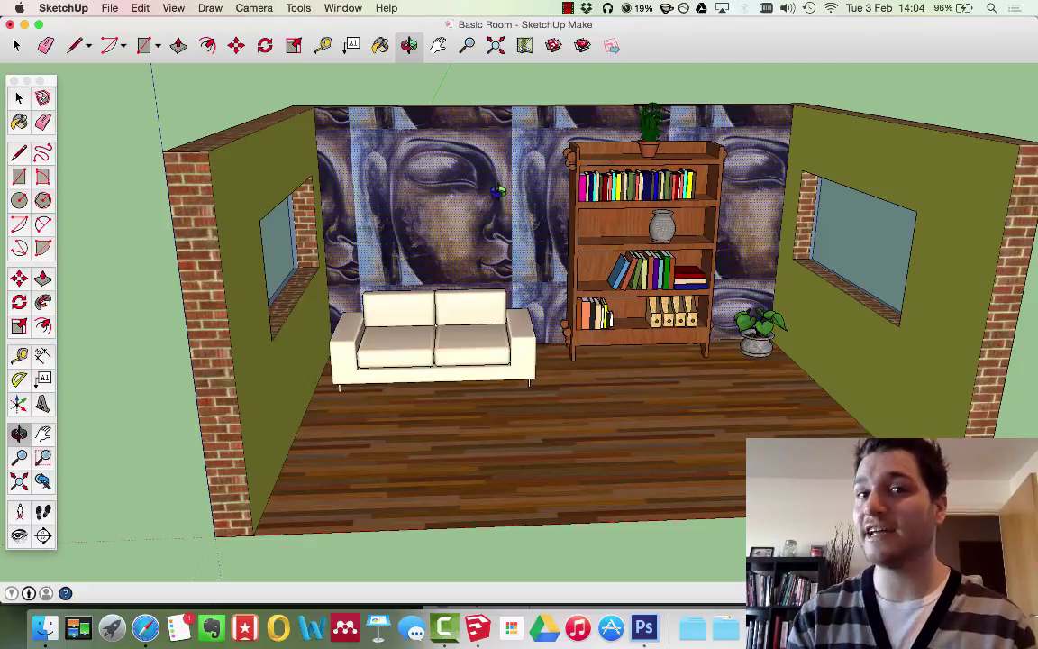
- Undo the tiled texture and import the Buddha JPG as a single image above the sofa
key("ctrl+z")
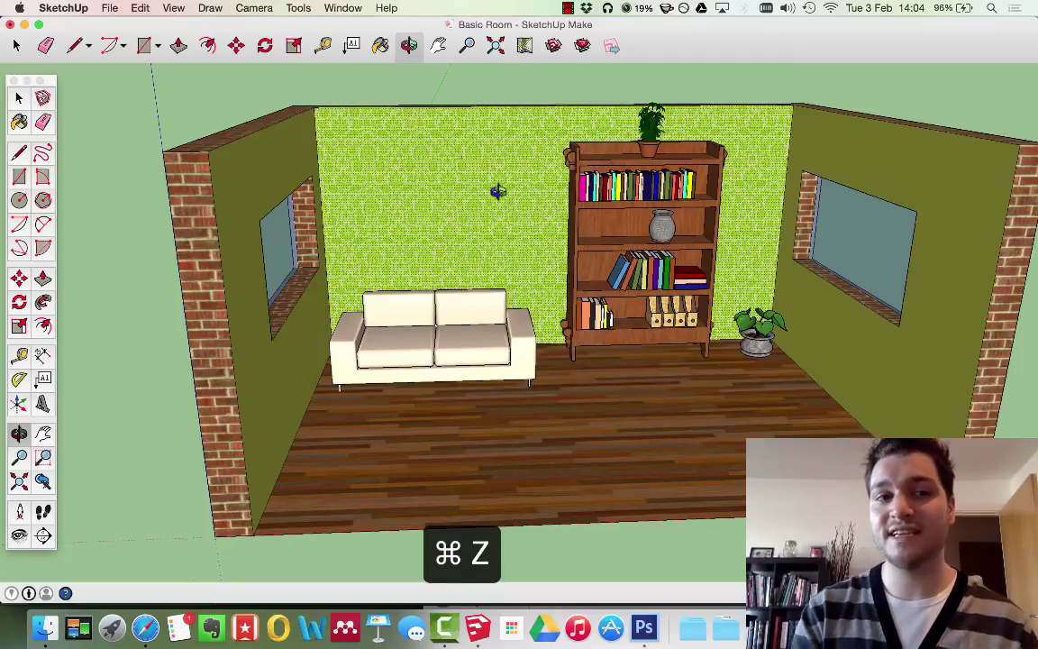
left_click(109, 7)
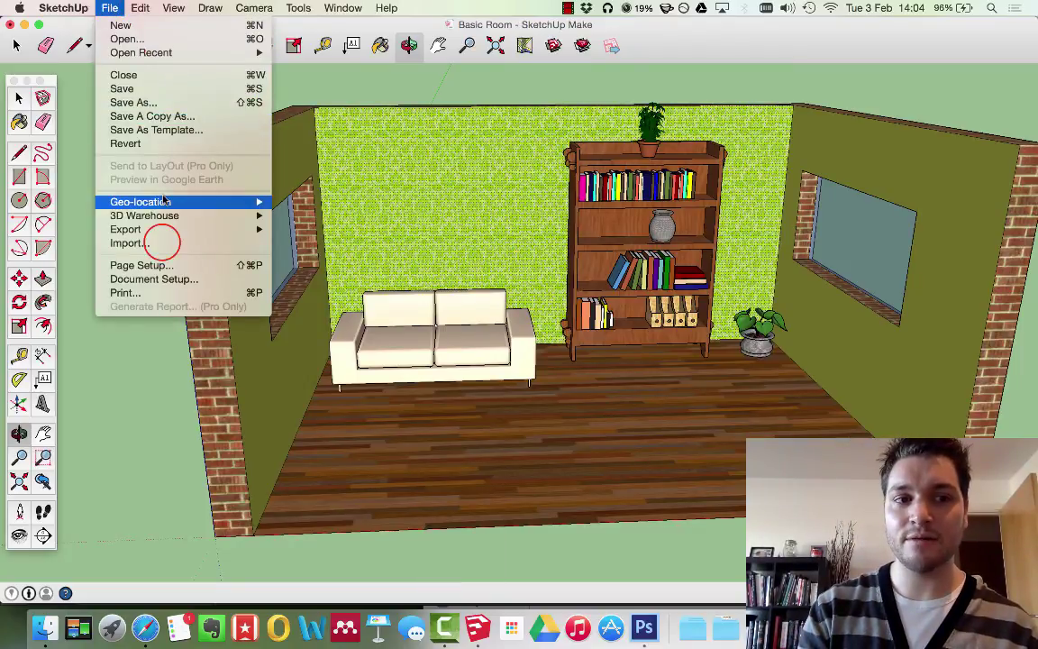
left_click(161, 242)
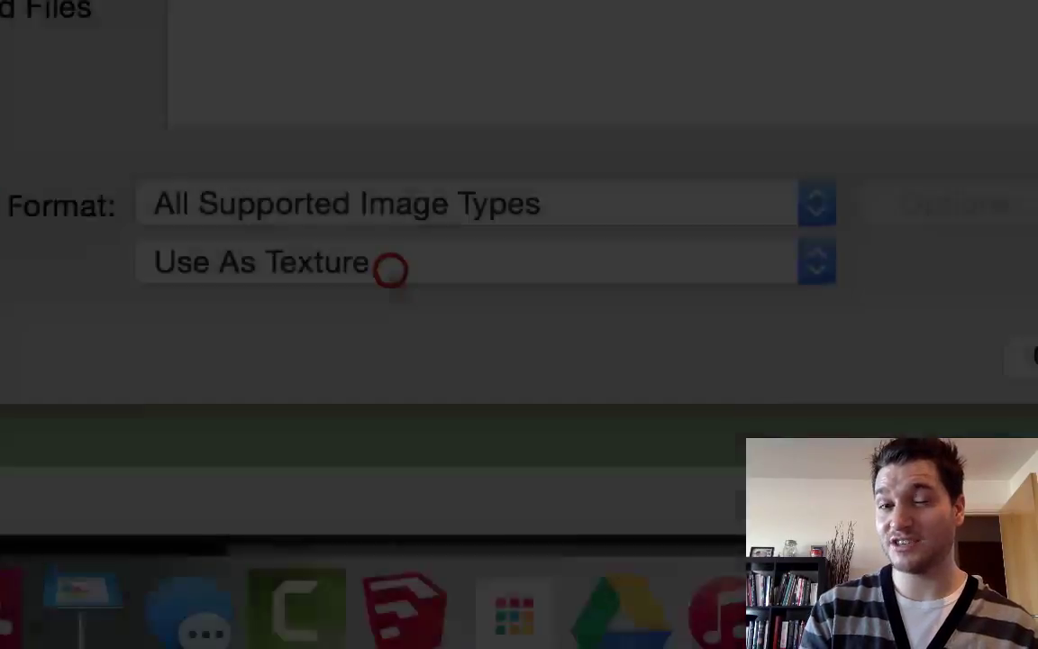
left_click(474, 520)
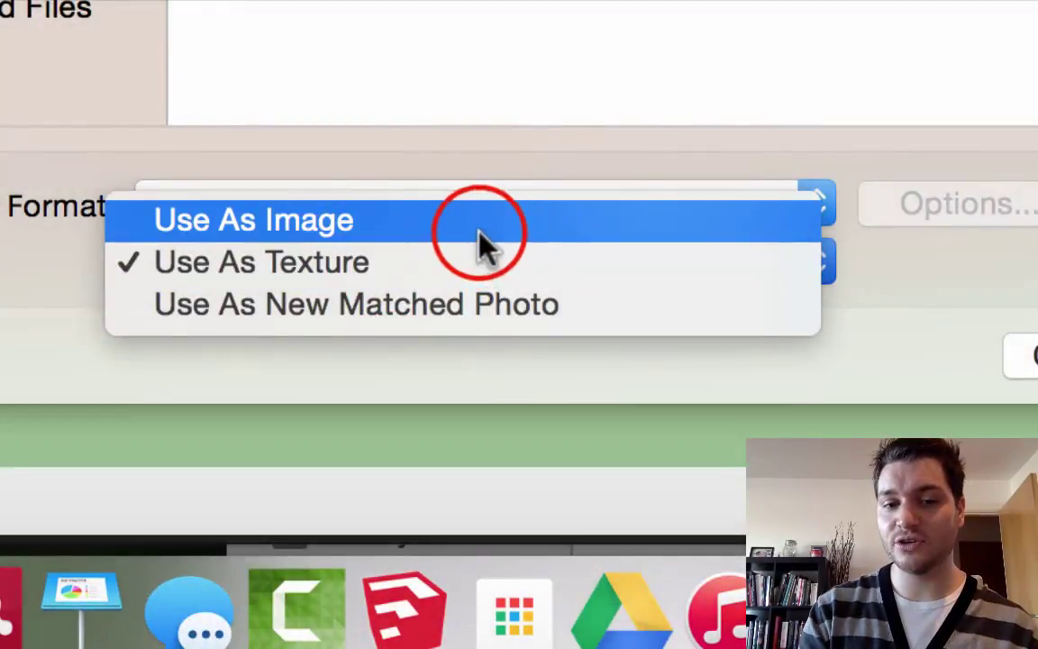
left_click(477, 231)
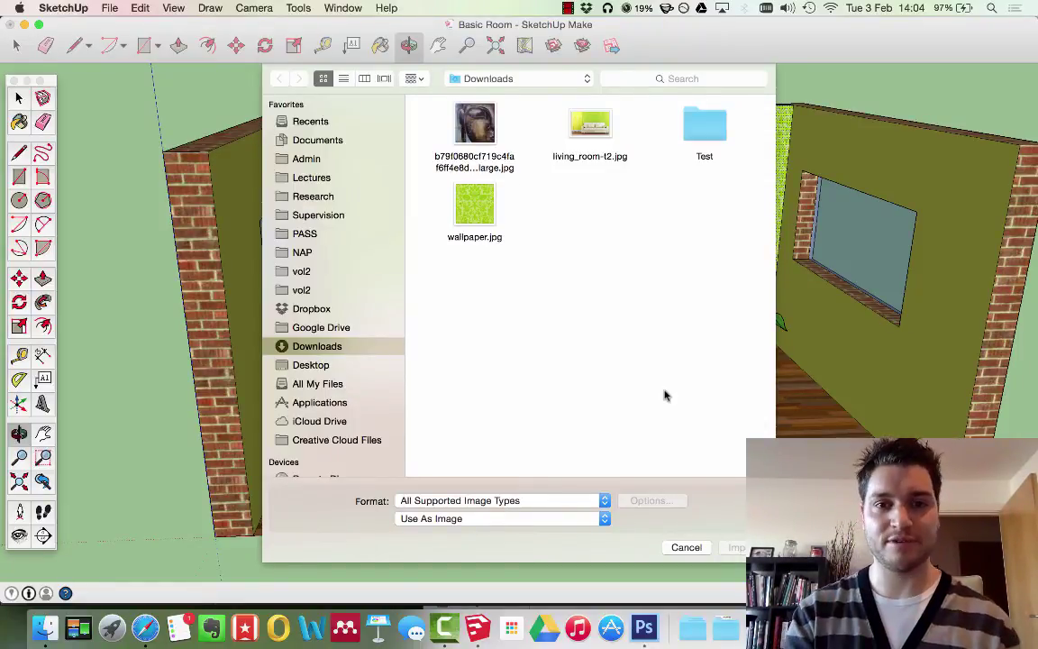
left_click(481, 118)
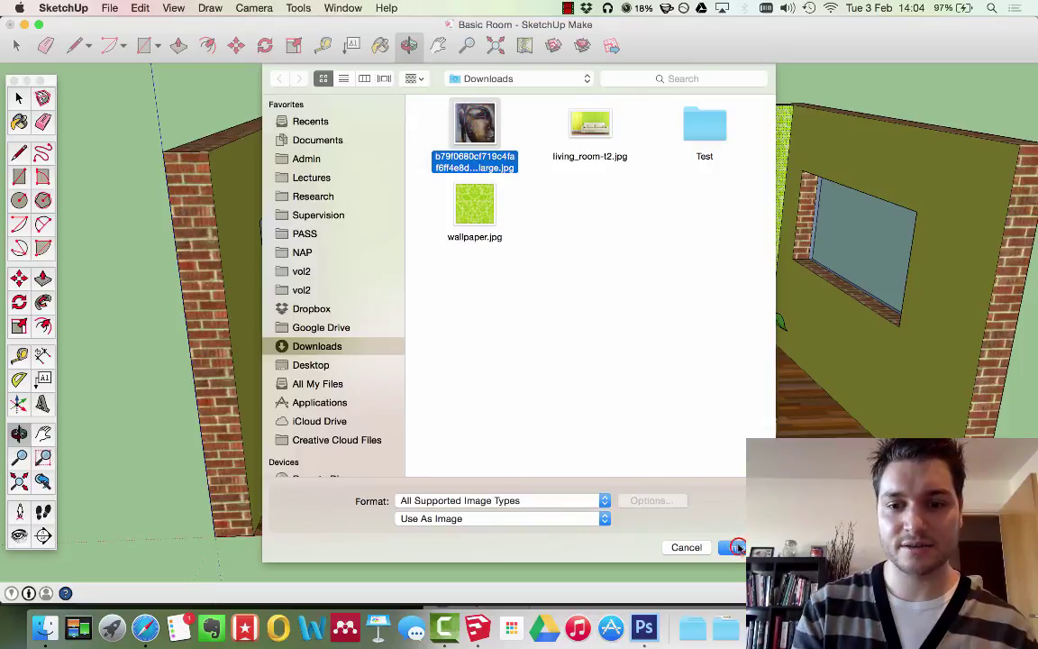
left_click(737, 547)
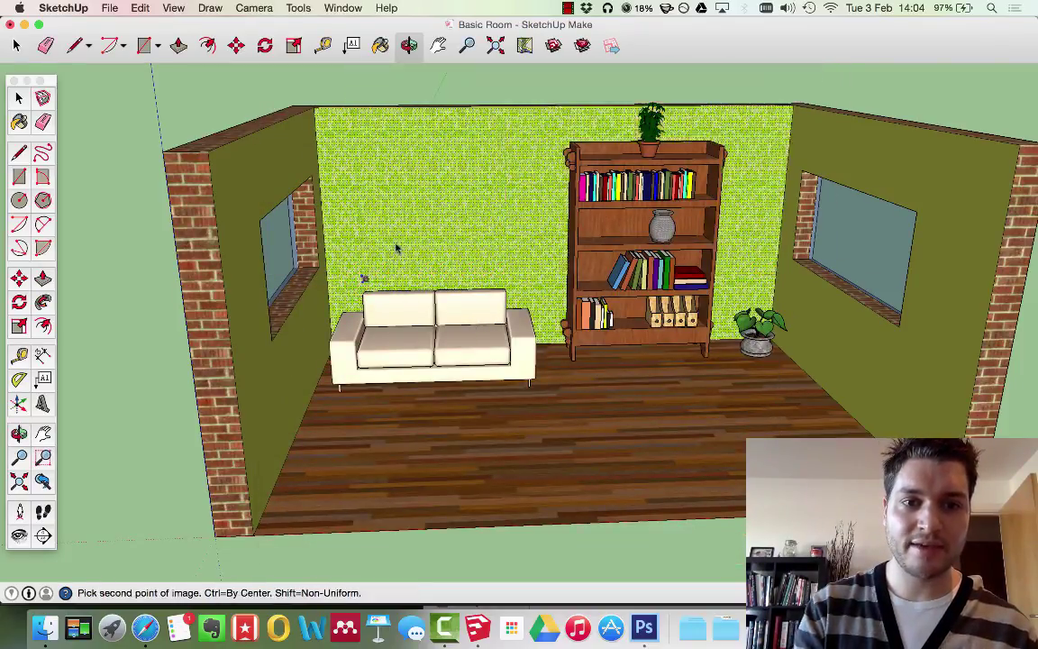
left_click(507, 135)
key("o")
left_click(19, 97)
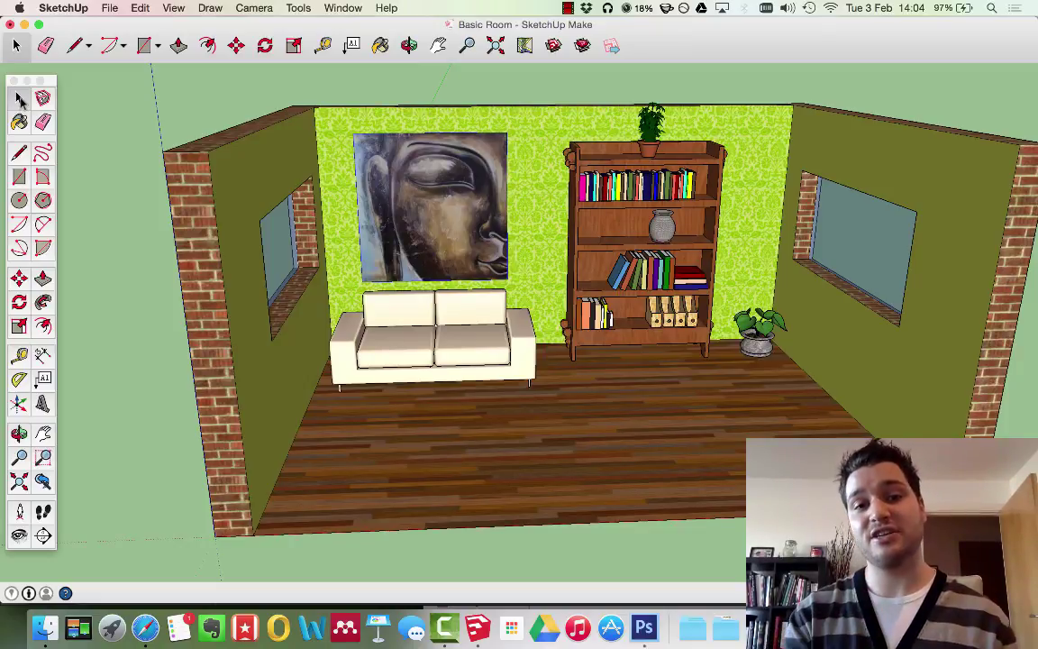
- Paint the outer window wall with the olive swatch from the Wood materials library
key("o")
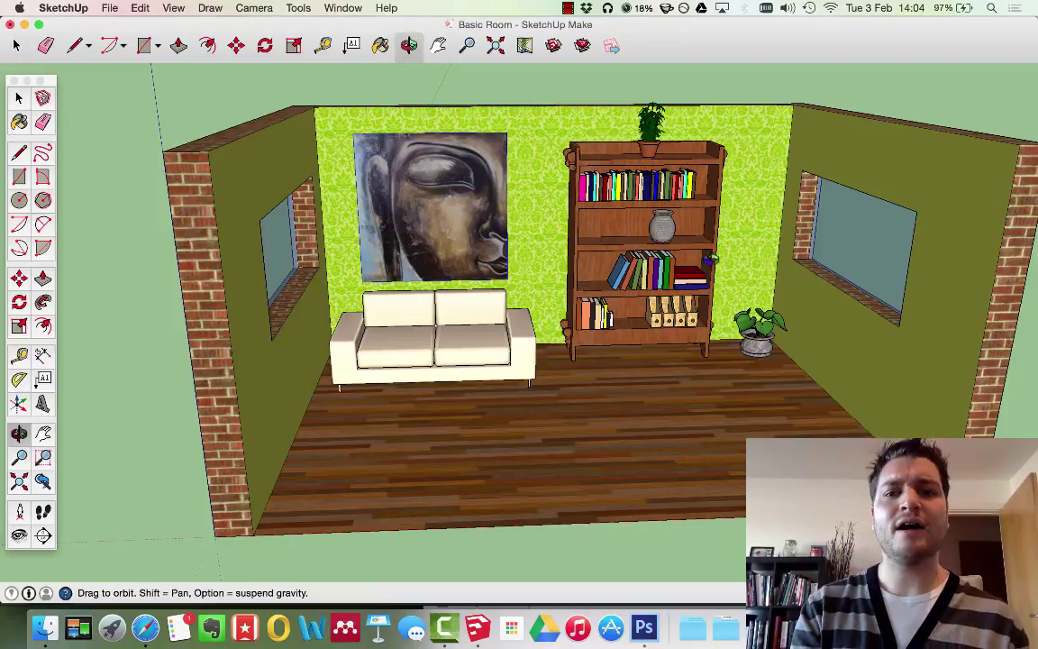
left_click_drag(710, 260, 794, 289)
left_click(379, 45)
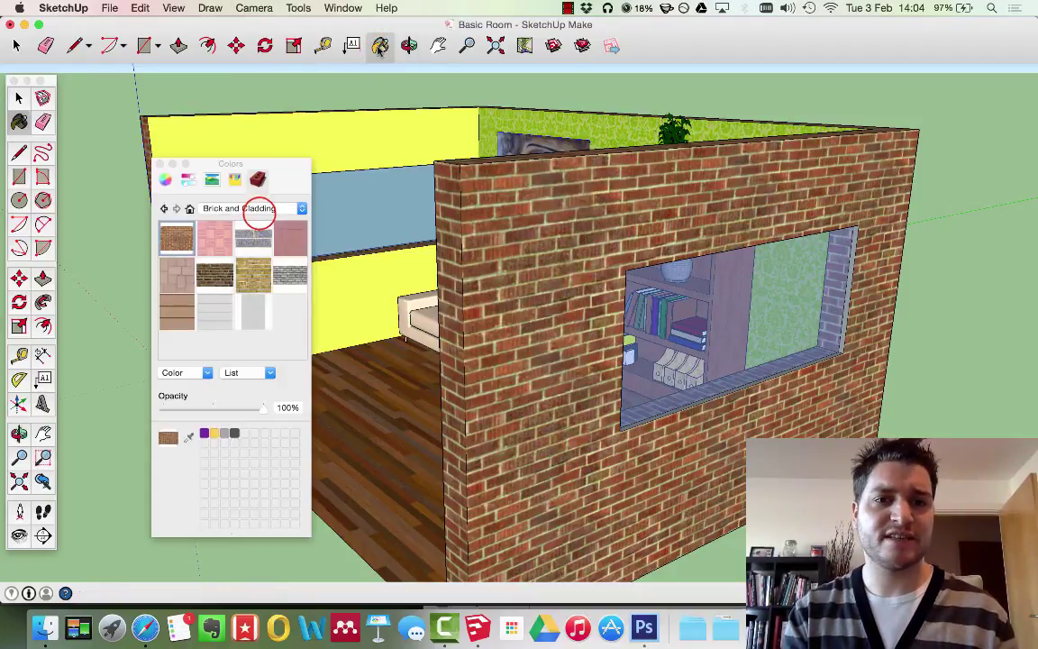
left_click(258, 209)
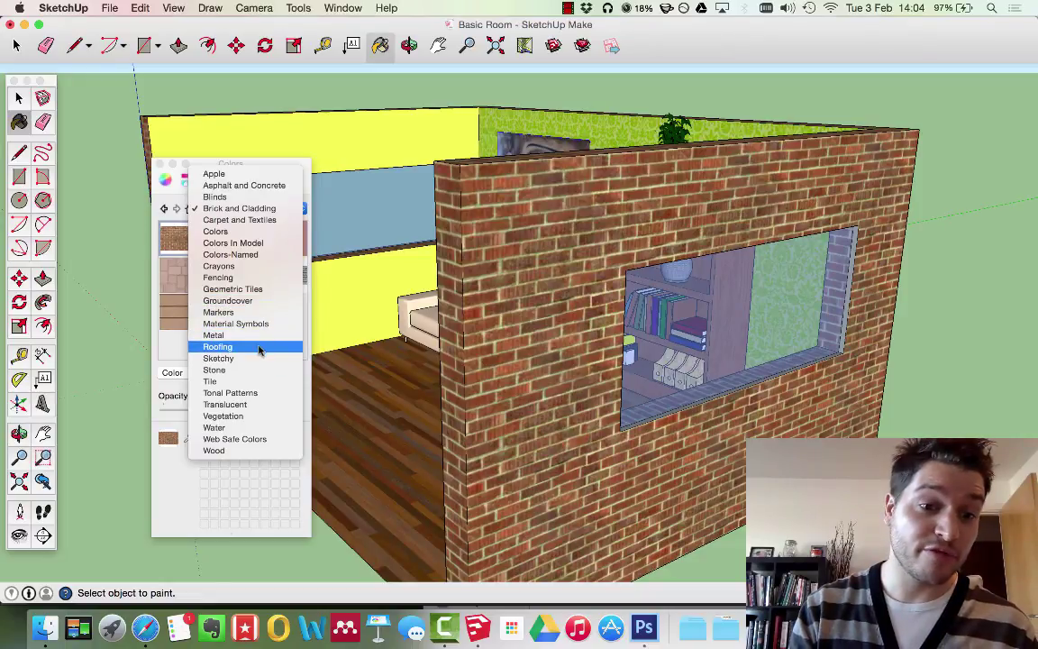
left_click(234, 450)
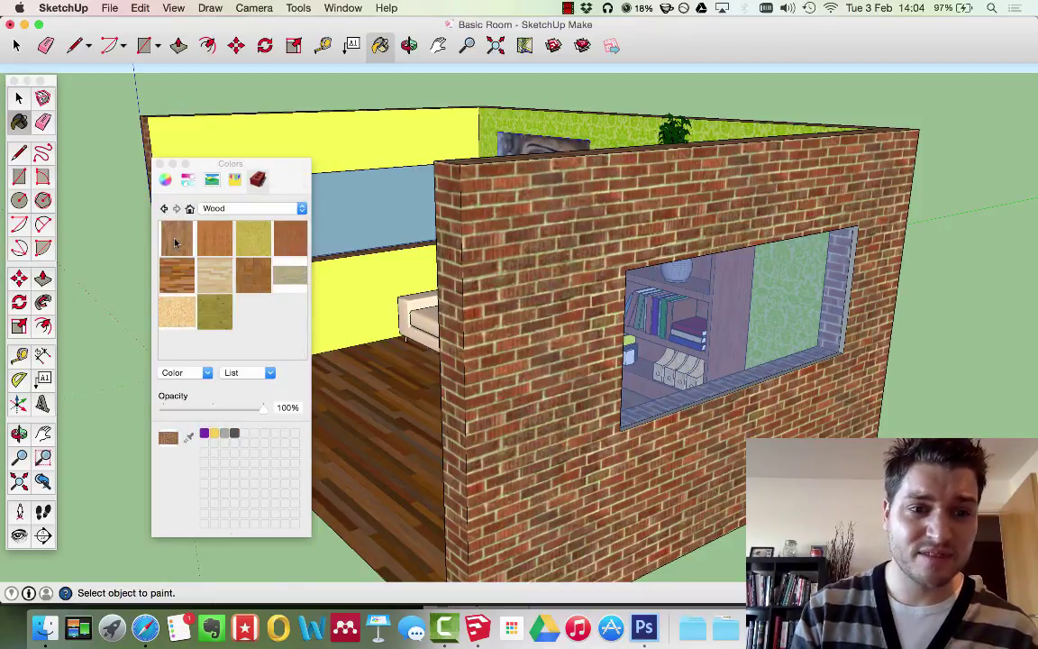
left_click(214, 309)
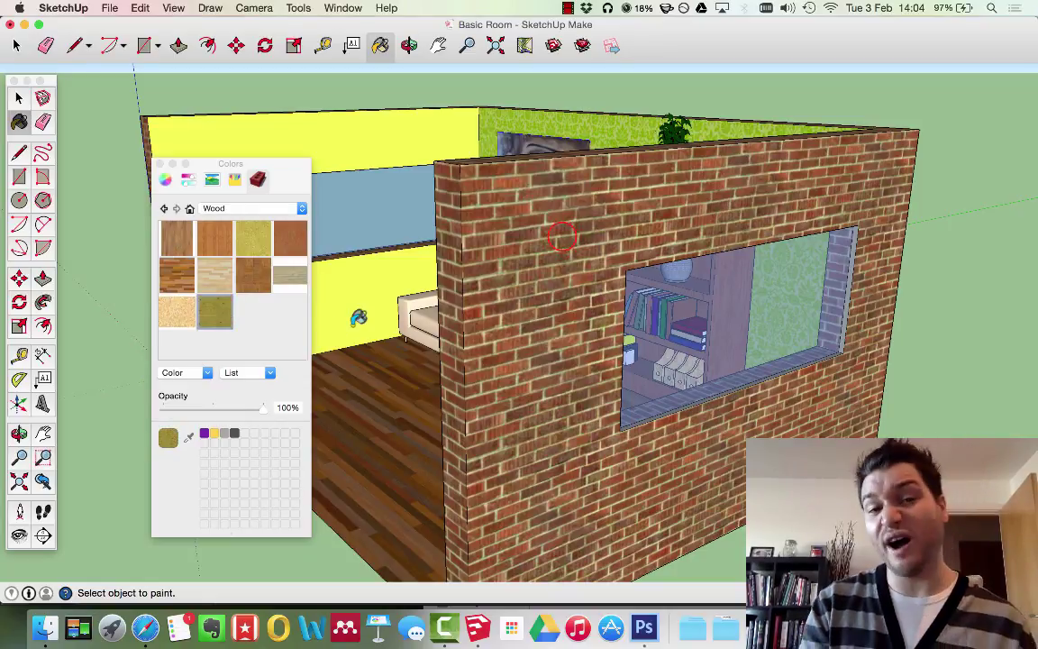
left_click(562, 232)
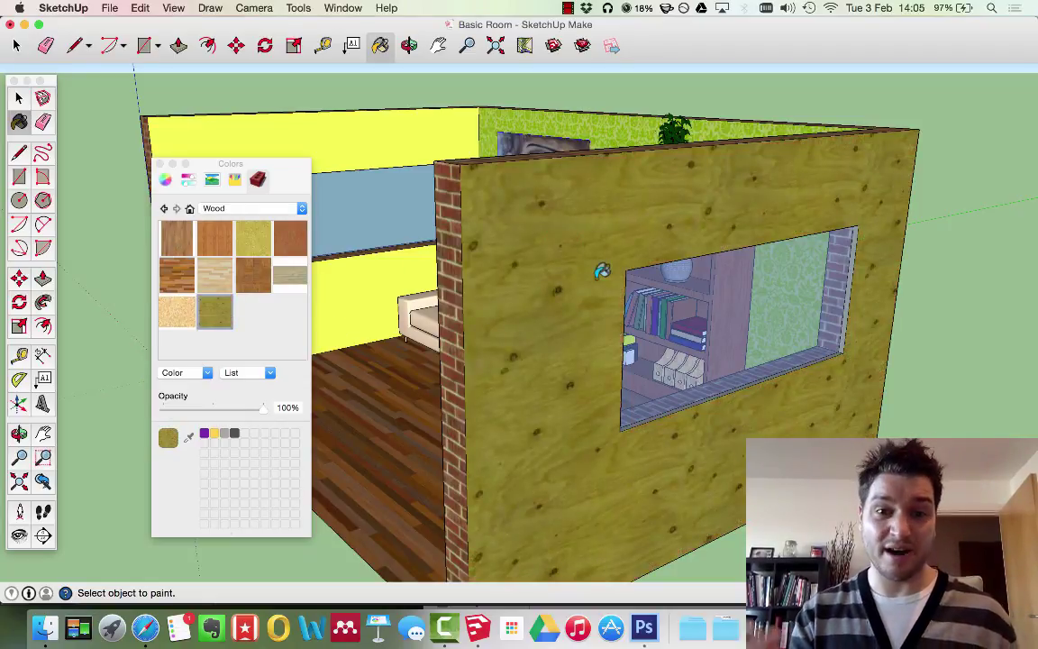
left_click(408, 45)
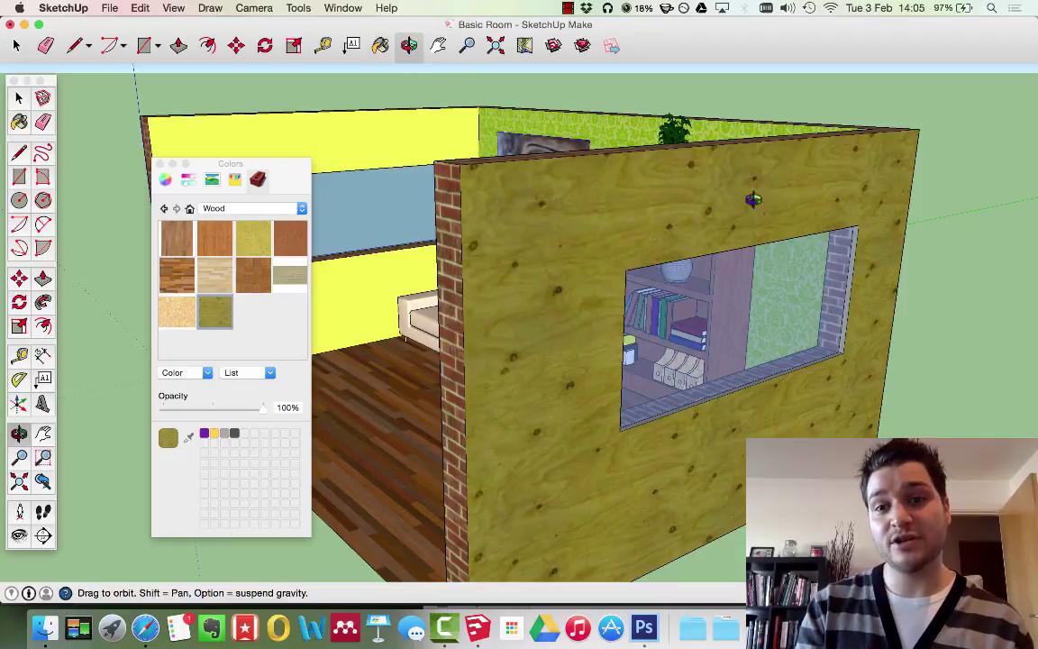
- Paint the long outer wall and the brick window wall with olive wood
left_click_drag(672, 178, 351, 263)
left_click(378, 45)
left_click(465, 245)
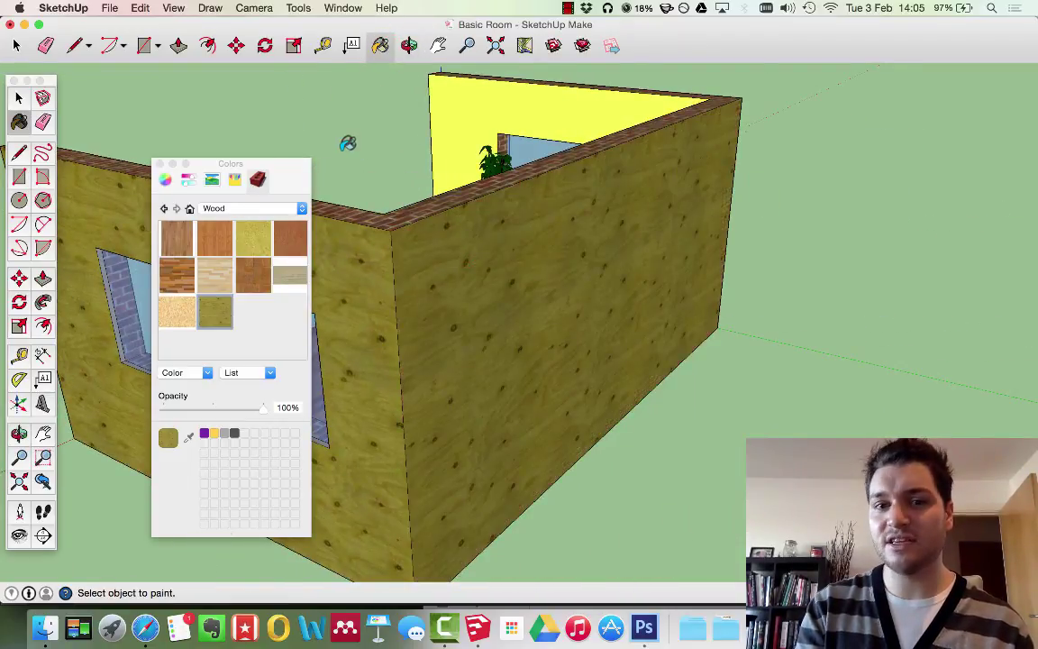
left_click(409, 46)
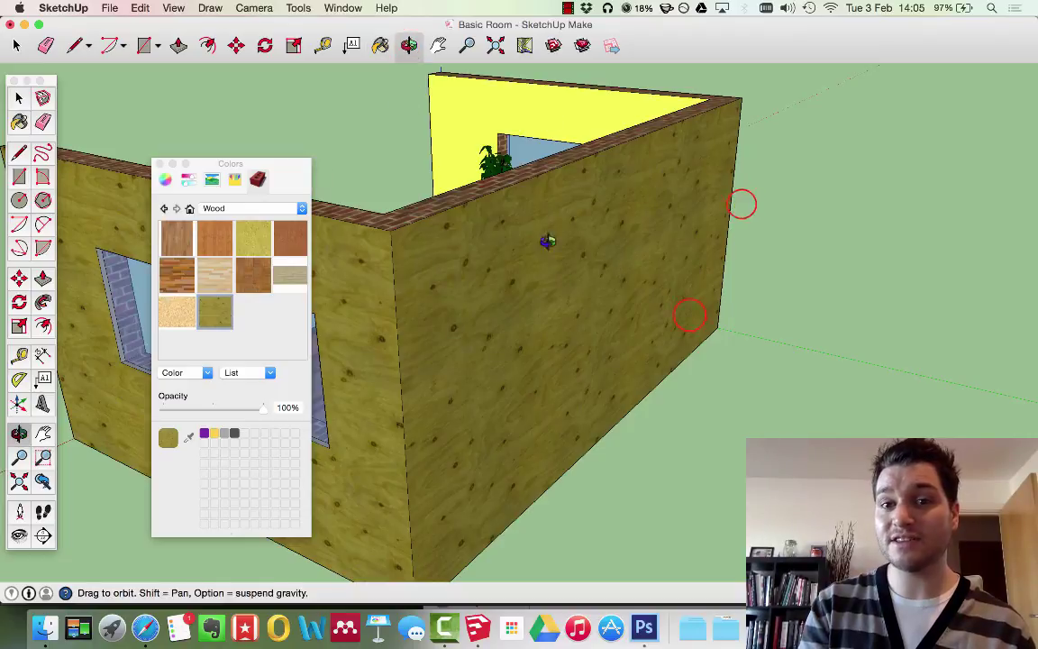
left_click_drag(690, 313, 348, 172)
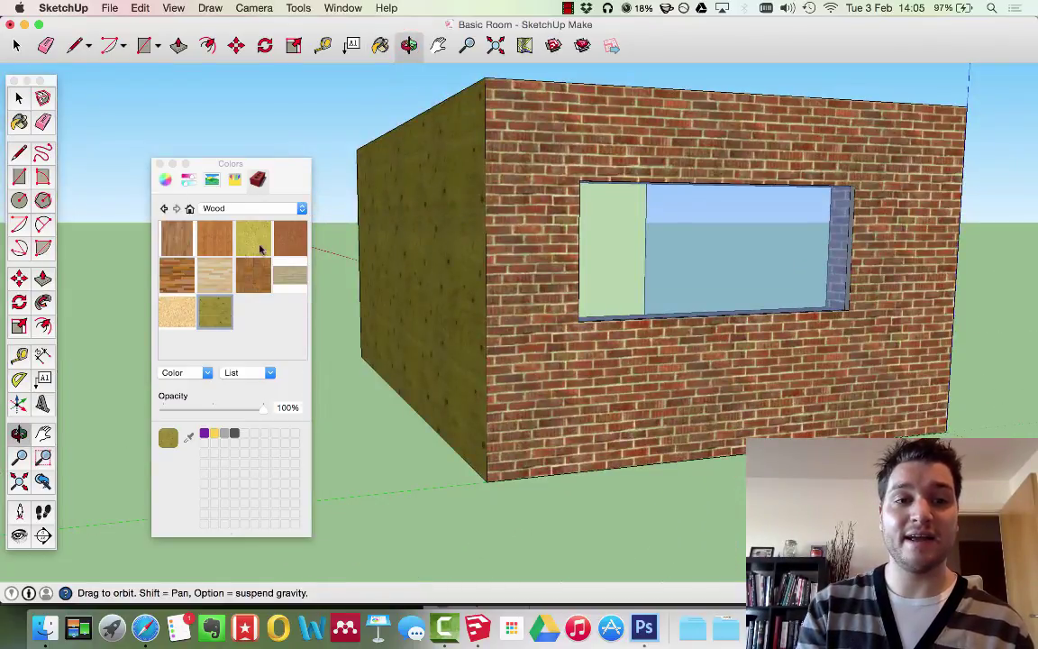
left_click(378, 45)
left_click(535, 116)
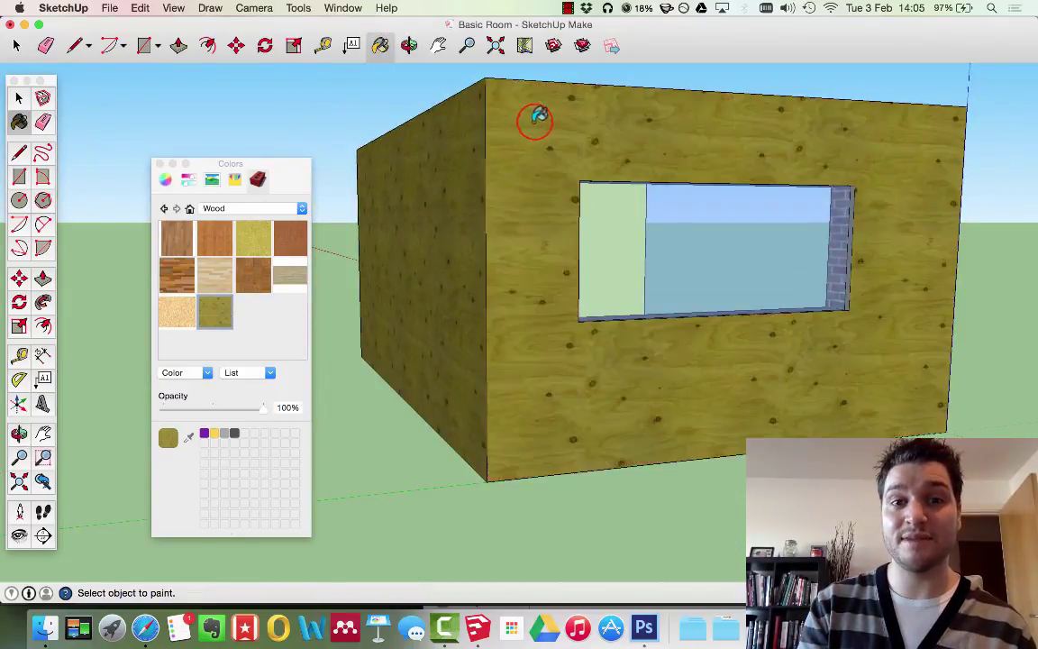
- Orbit to an elevated view of the rear corner, then back to the room's front
left_click(409, 45)
left_click(552, 156)
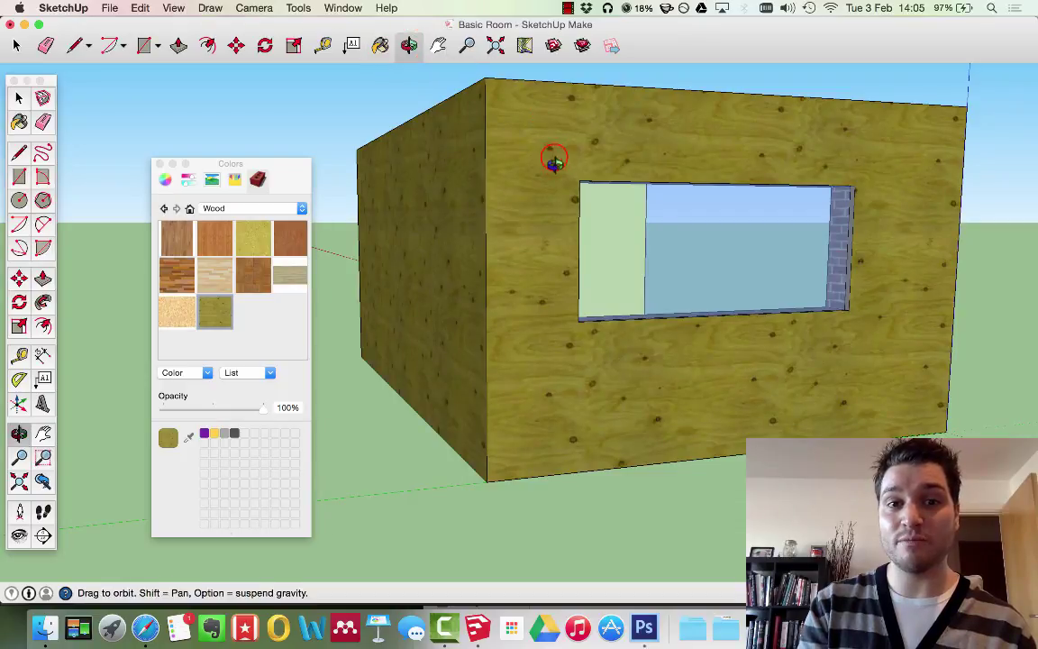
left_click_drag(562, 183, 664, 339)
left_click_drag(369, 137, 364, 167)
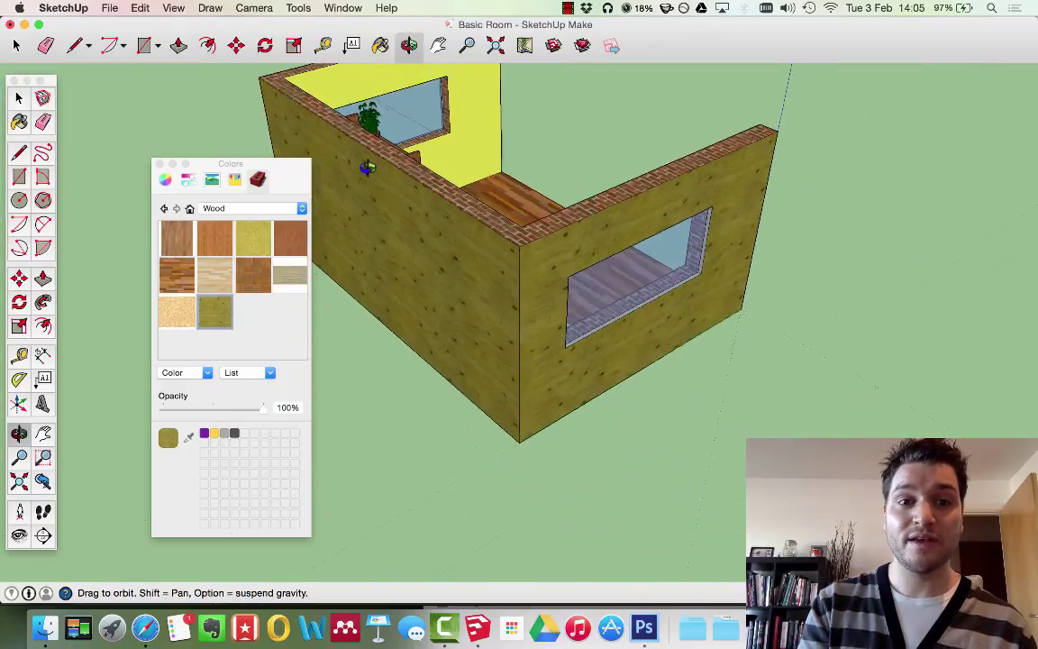
left_click(383, 45)
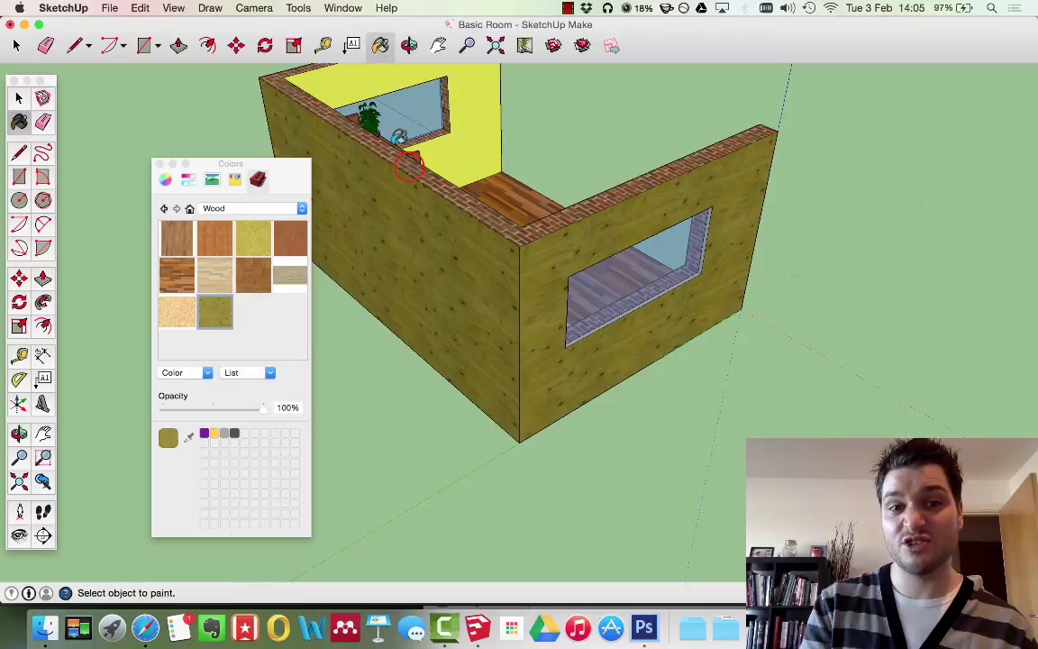
left_click(410, 44)
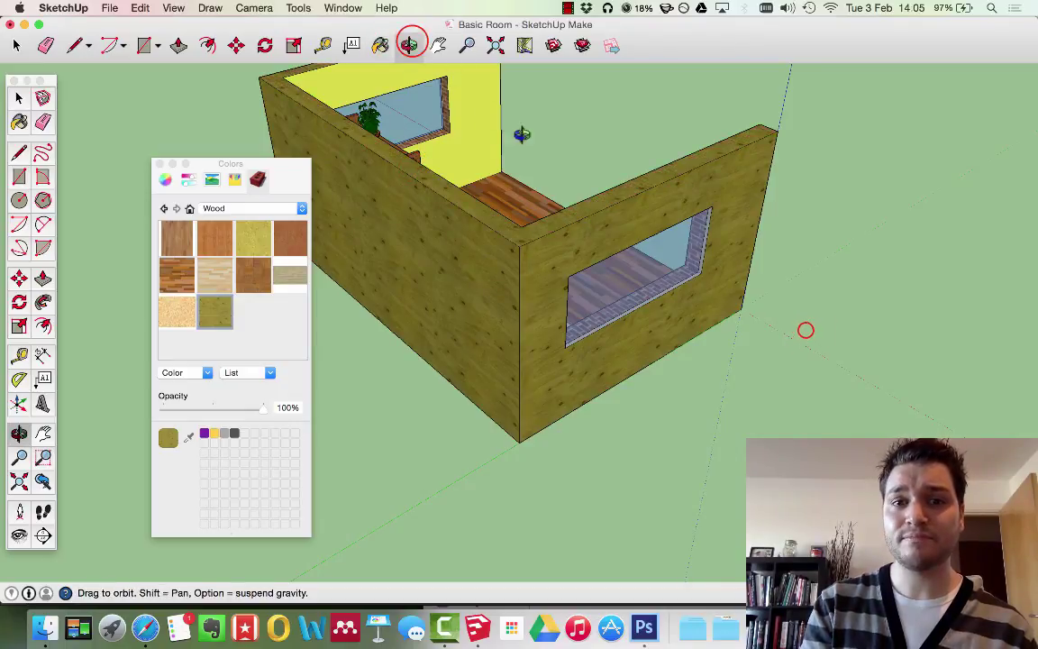
mouse_move(644, 219)
left_mouse_down()
mouse_move(726, 234)
mouse_move(541, 248)
left_mouse_up()
- Paint the left wall's brick end olive wood and close the materials panel
left_click(379, 45)
left_click(425, 155)
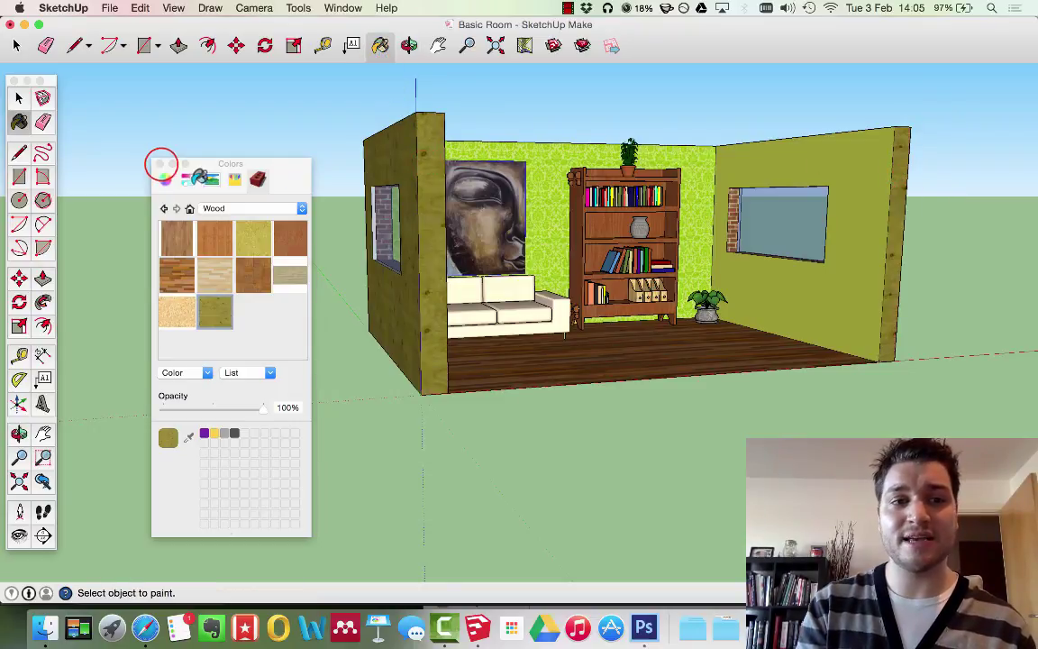
left_click(159, 164)
left_click(19, 99)
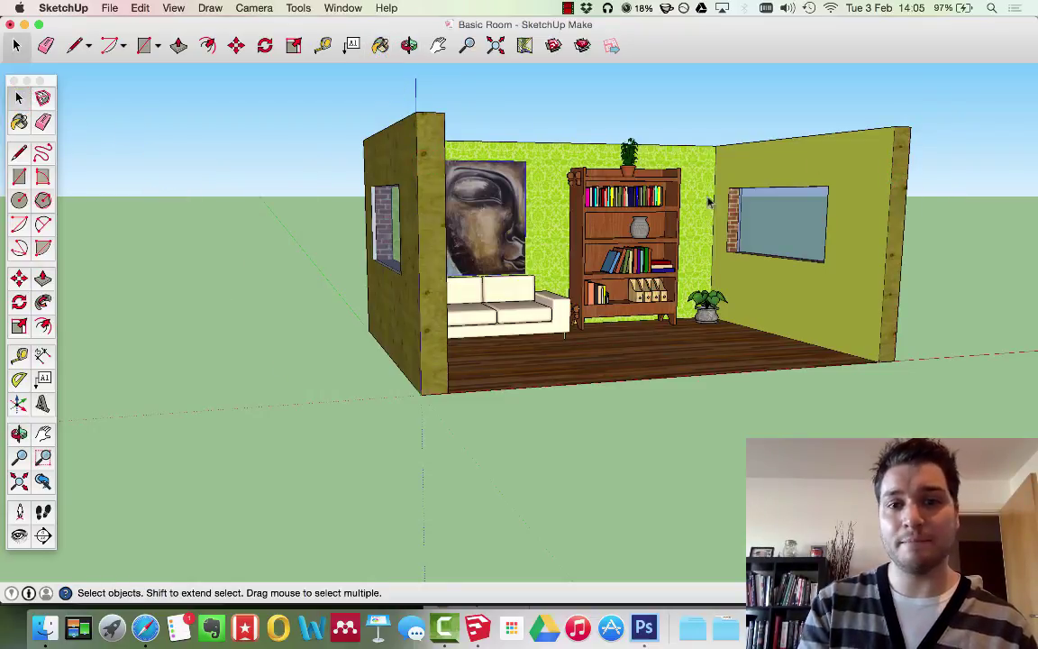
- Orbit to a higher, more frontal view of the finished room
key("o")
left_click_drag(716, 241, 650, 292)
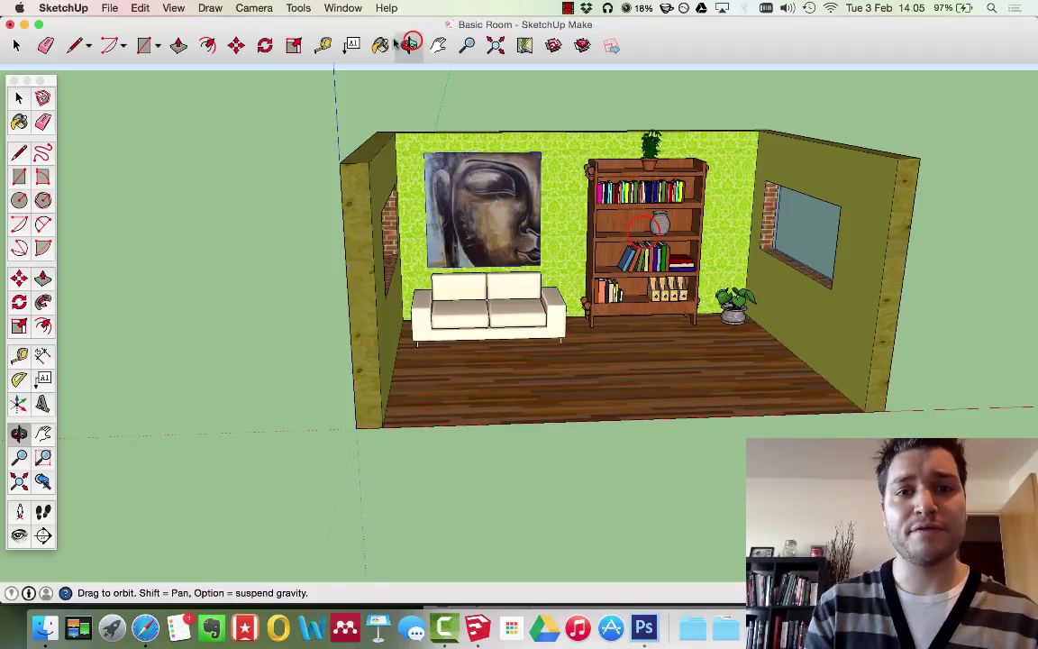
left_click_drag(793, 207, 642, 232)
left_click_drag(468, 287, 468, 288)
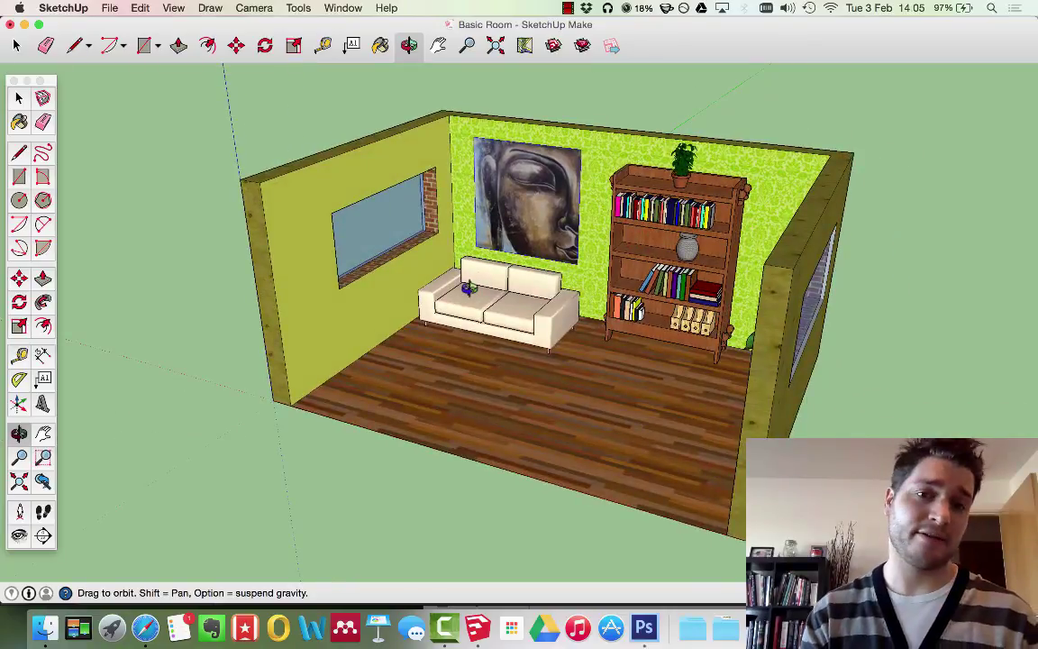